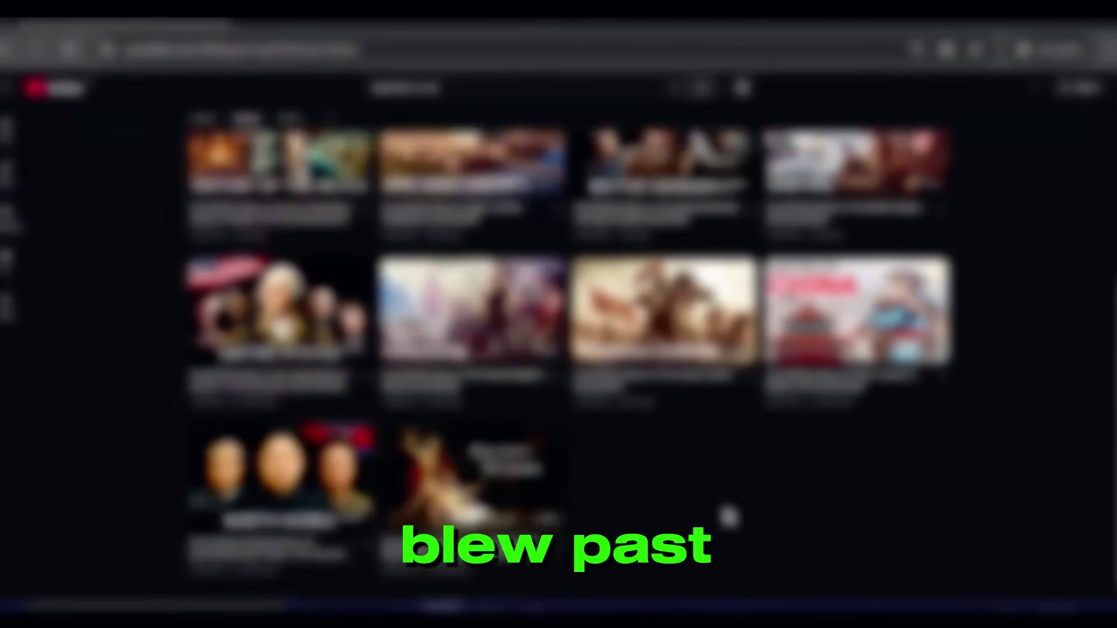
Add a new line to the replication request and copy the Beginning To Now channel title.
scroll(558, 349, "up", 4)
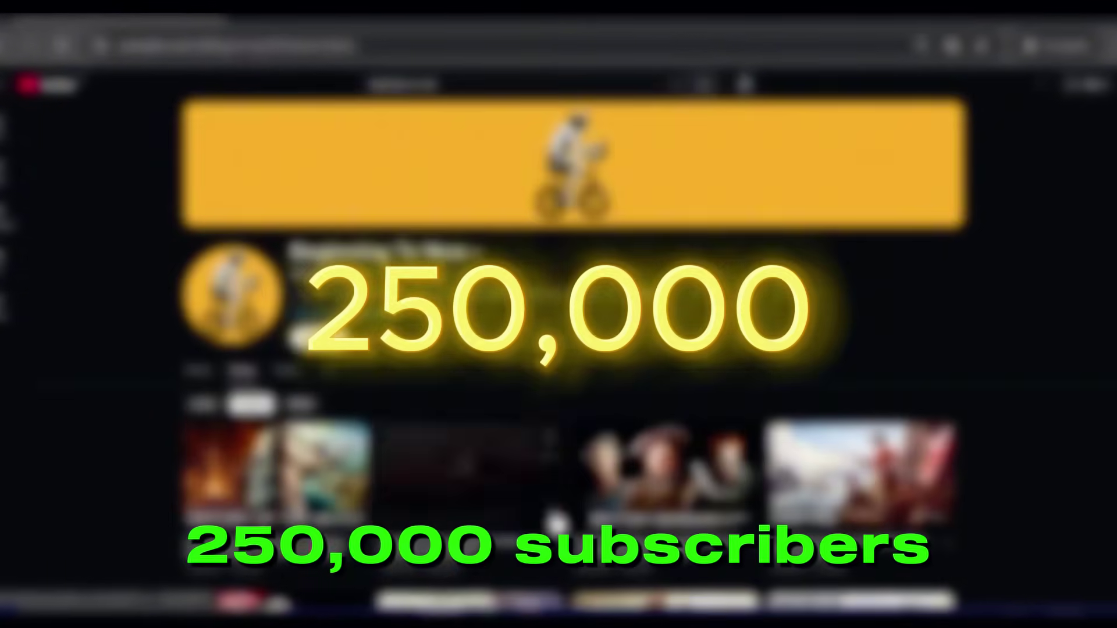
scroll(450, 497, "down", 4)
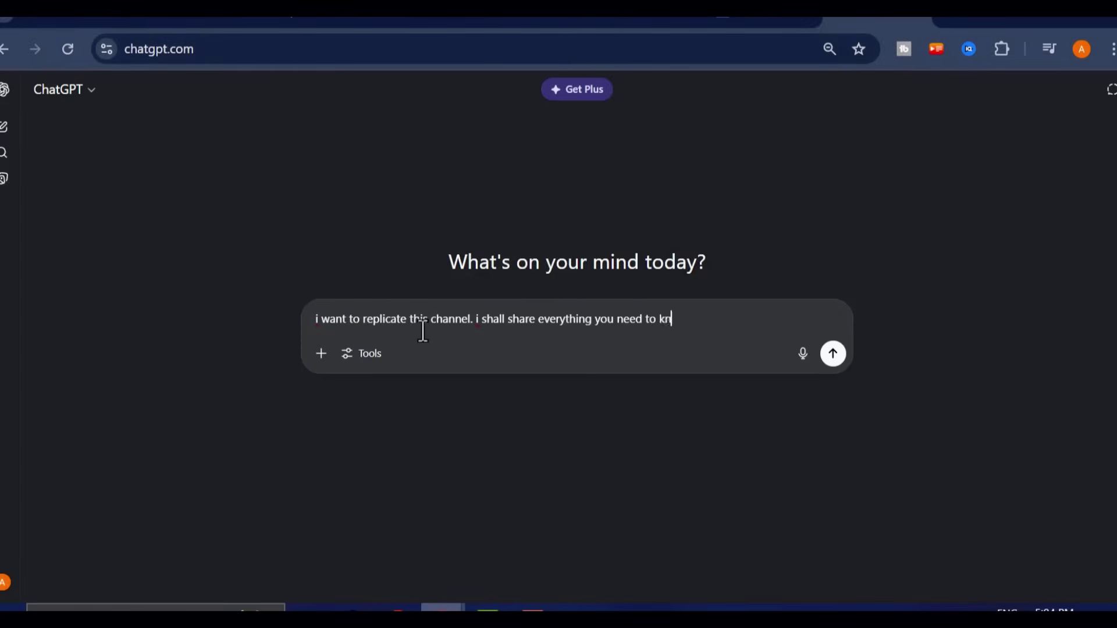
key("shift+Return")
key("alt+Tab")
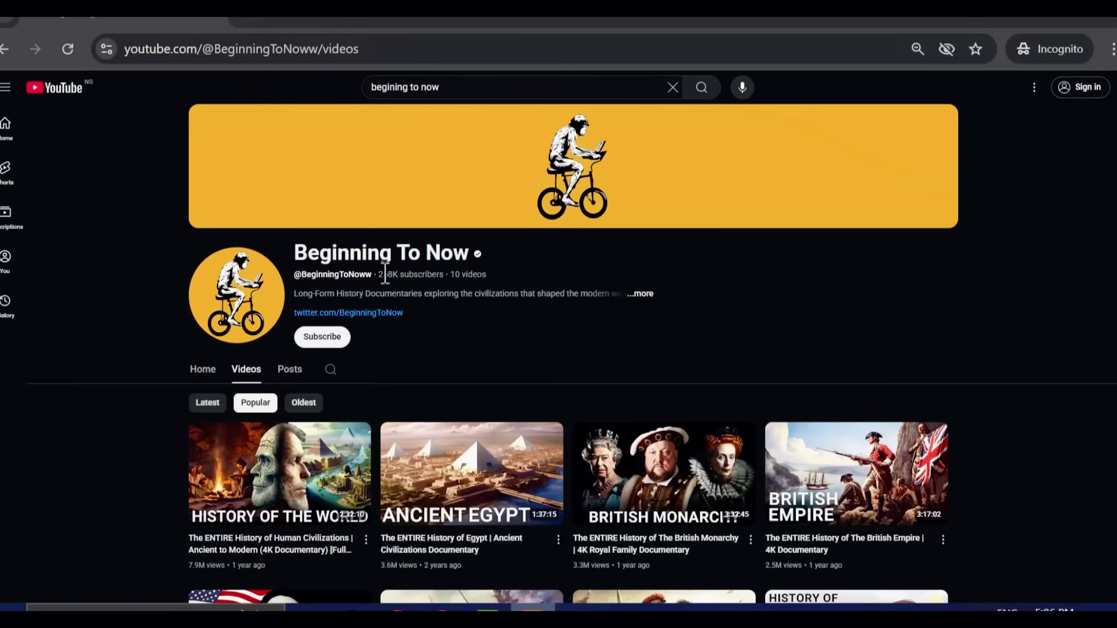
left_click_drag(294, 256, 469, 256)
right_click(440, 258)
left_click(456, 275)
Paste the channel's About description into the ChatGPT prompt.
left_click(640, 293)
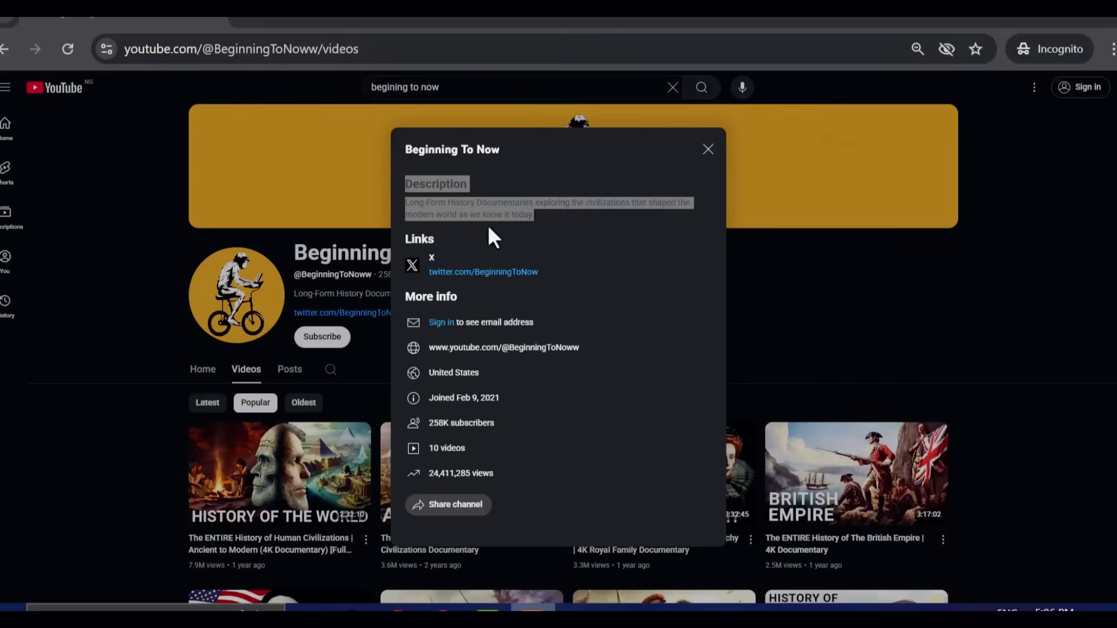
left_click_drag(488, 224, 463, 210)
right_click(353, 377)
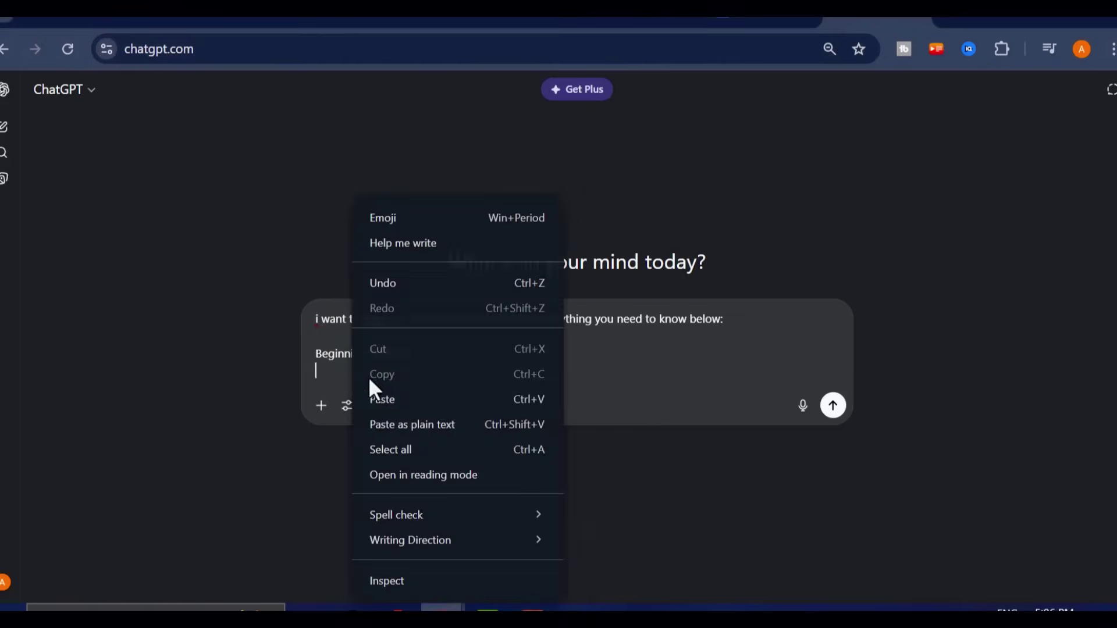
left_click(378, 399)
Copy the whole channel page with its video list and paste it into the prompt.
key("alt+Tab")
key("ctrl+a")
scroll(538, 557, "down", 5)
right_click(235, 576)
left_click(273, 374)
key("alt+Tab")
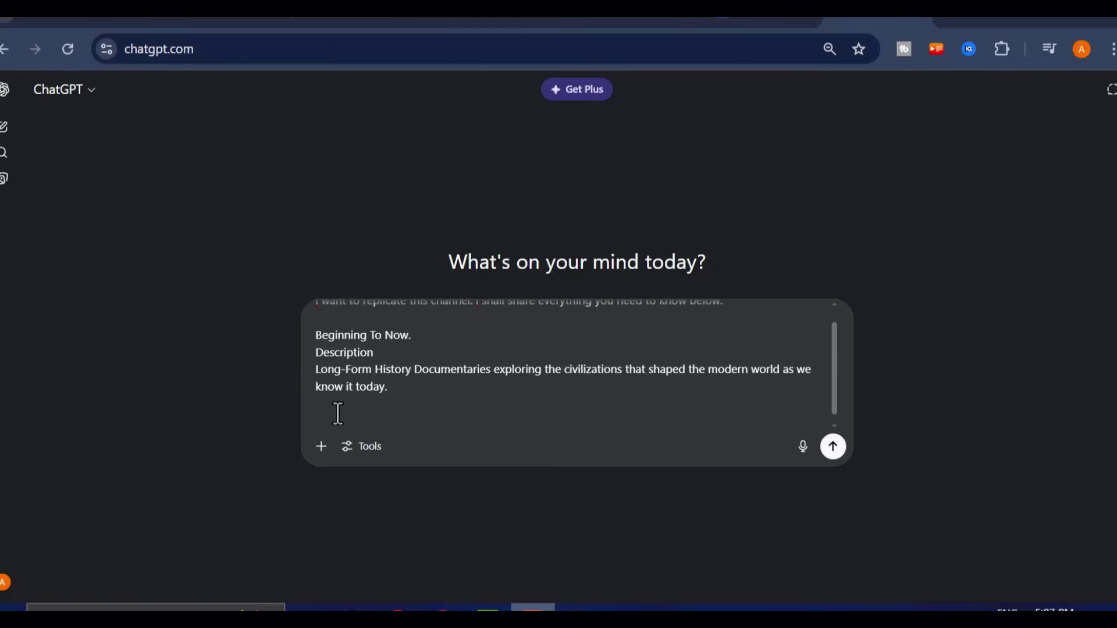
right_click(341, 407)
left_click(392, 214)
Send the channel details and read ChatGPT's analysis up to the thumbnail and title strategy.
left_click(833, 446)
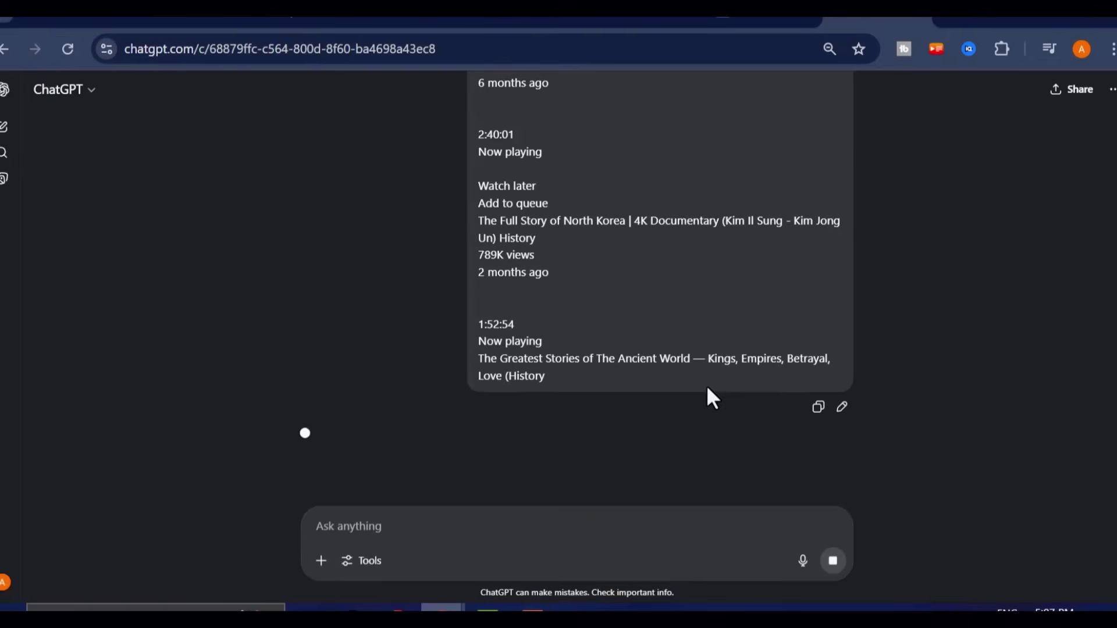
scroll(498, 372, "down", 5)
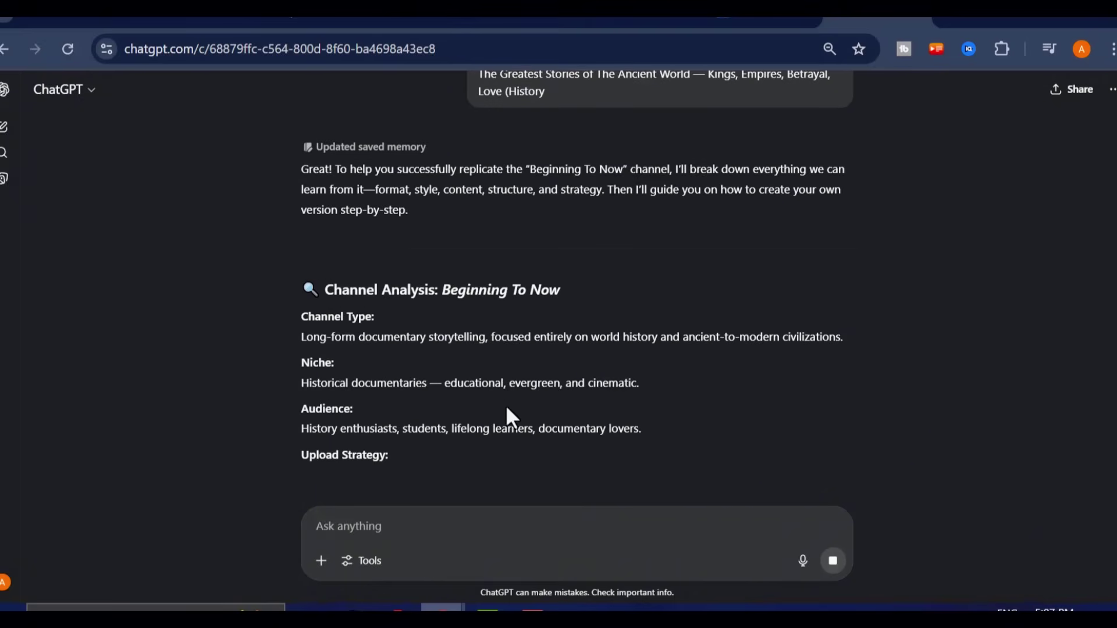
scroll(509, 308, "down", 1)
scroll(518, 317, "down", 6)
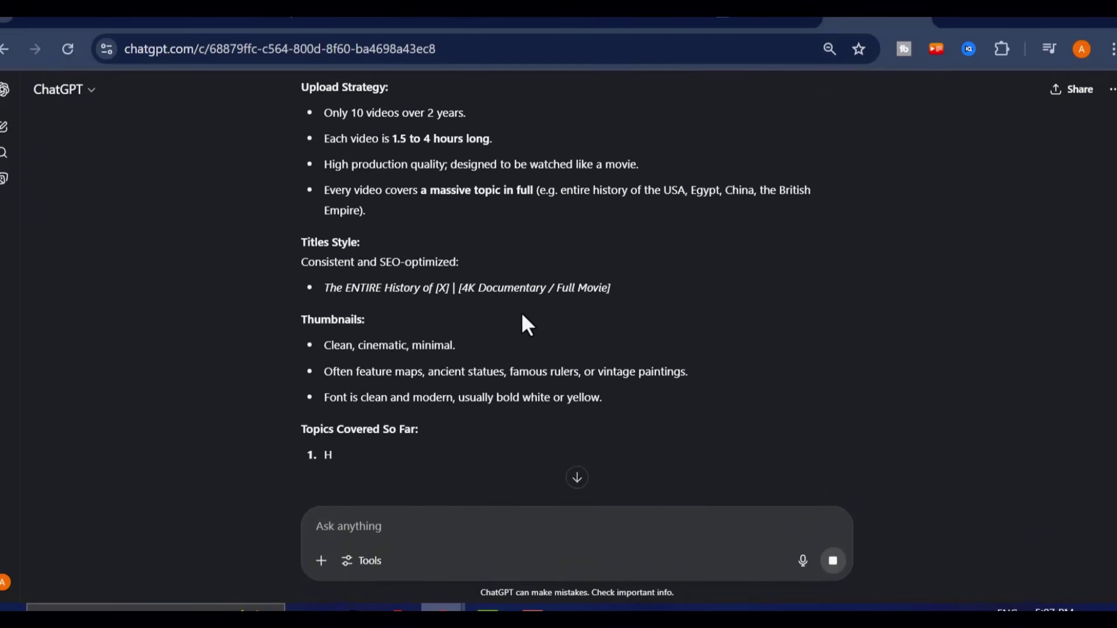
scroll(521, 316, "down", 6)
scroll(521, 313, "down", 1)
scroll(661, 379, "down", 5)
scroll(631, 416, "down", 4)
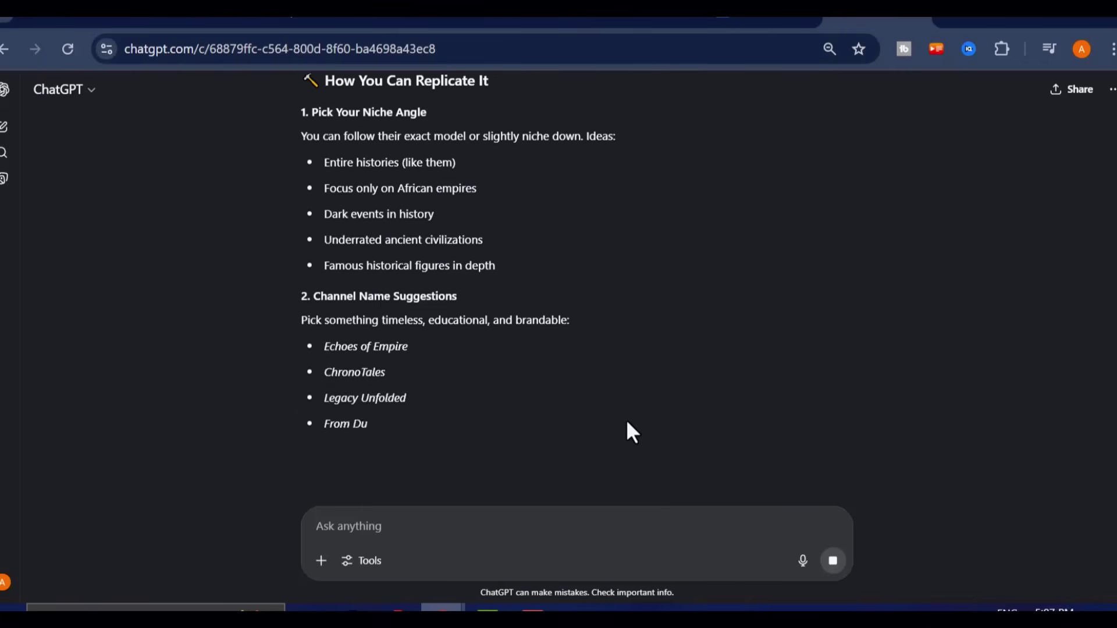
scroll(628, 427, "up", 10)
scroll(627, 425, "up", 5)
scroll(625, 427, "down", 12)
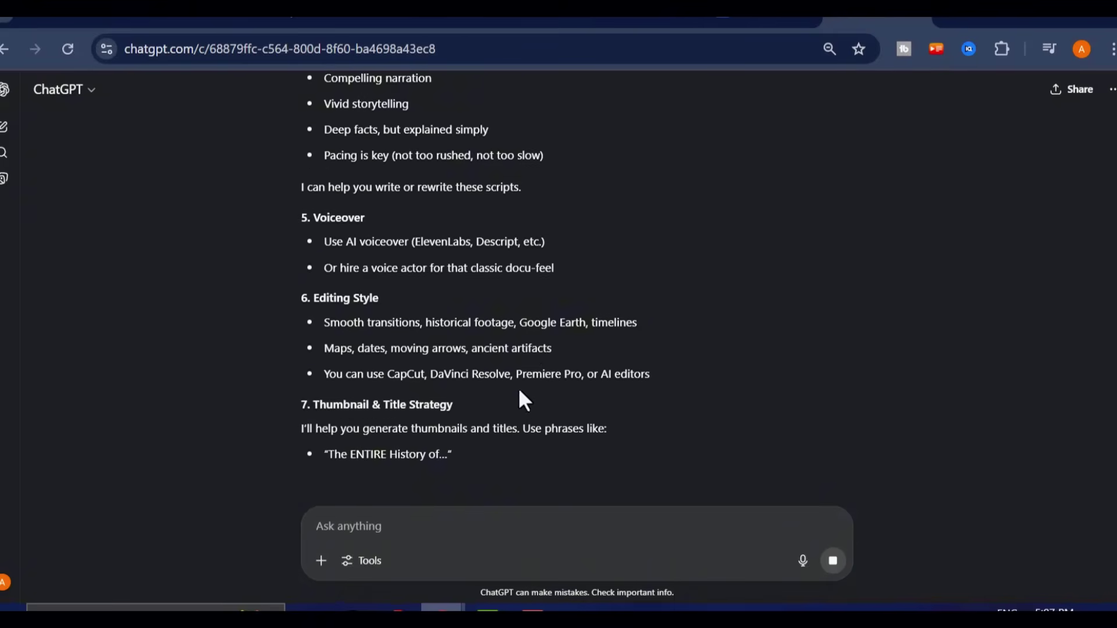
Copy the link of the Ancient Egypt video from the channel page.
key("alt+Tab")
right_click(473, 274)
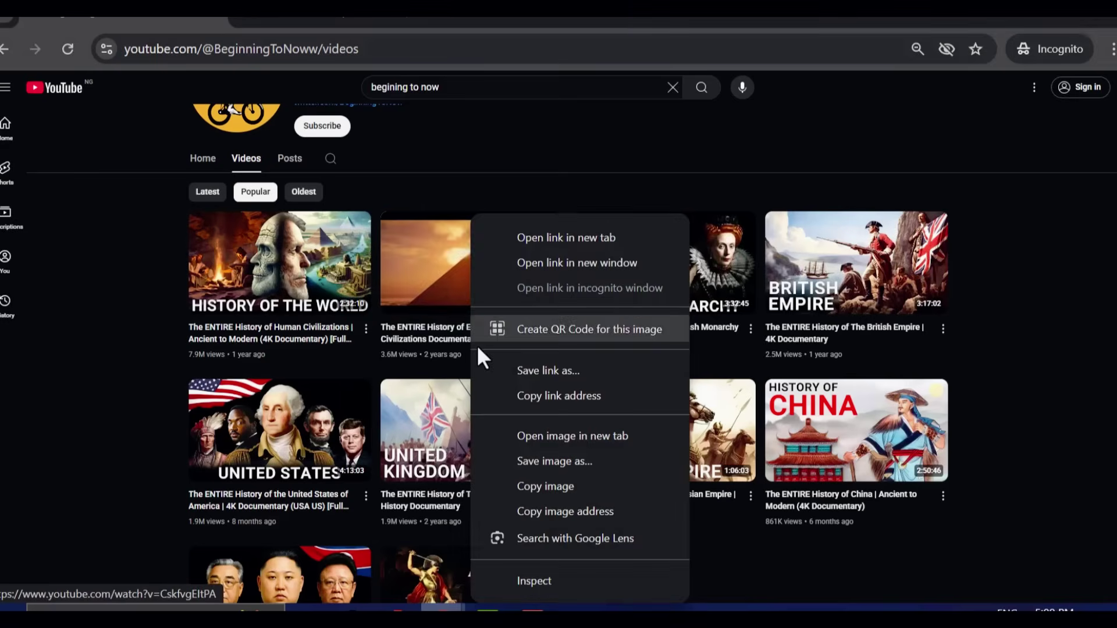
left_click(564, 398)
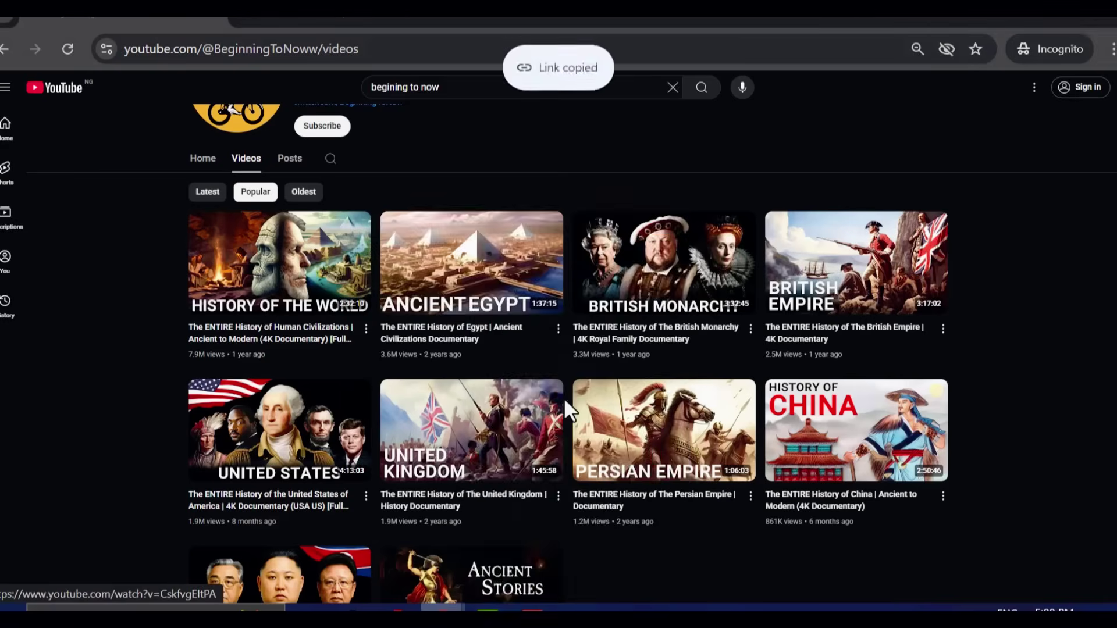
Decline the clipboard prompts and paste the Egypt video link into youtube-transcript.io.
left_click(332, 22)
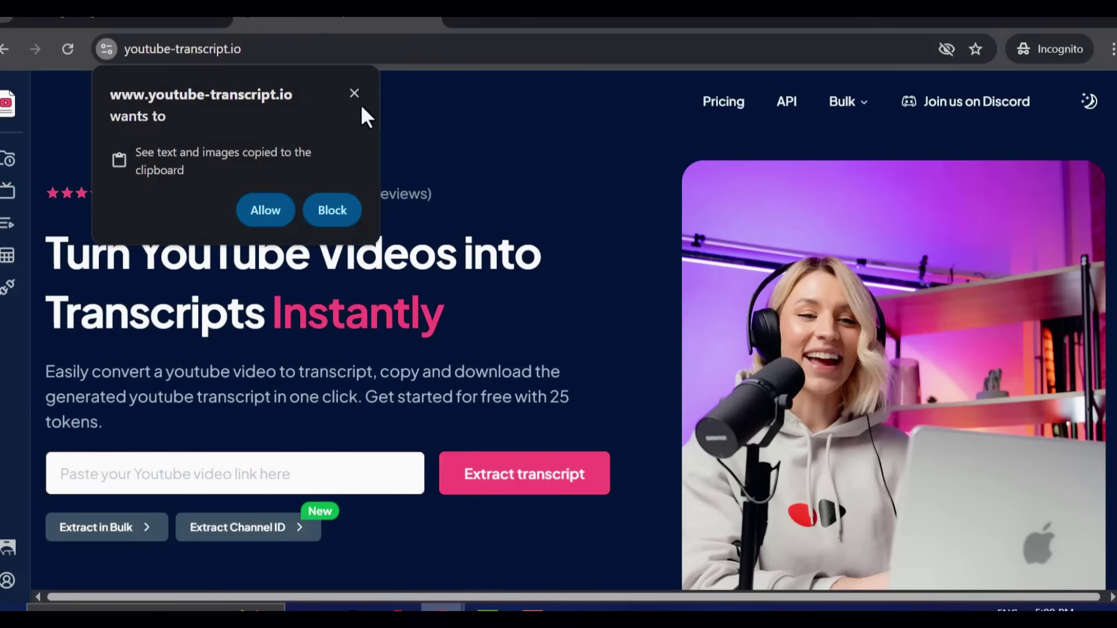
left_click(354, 93)
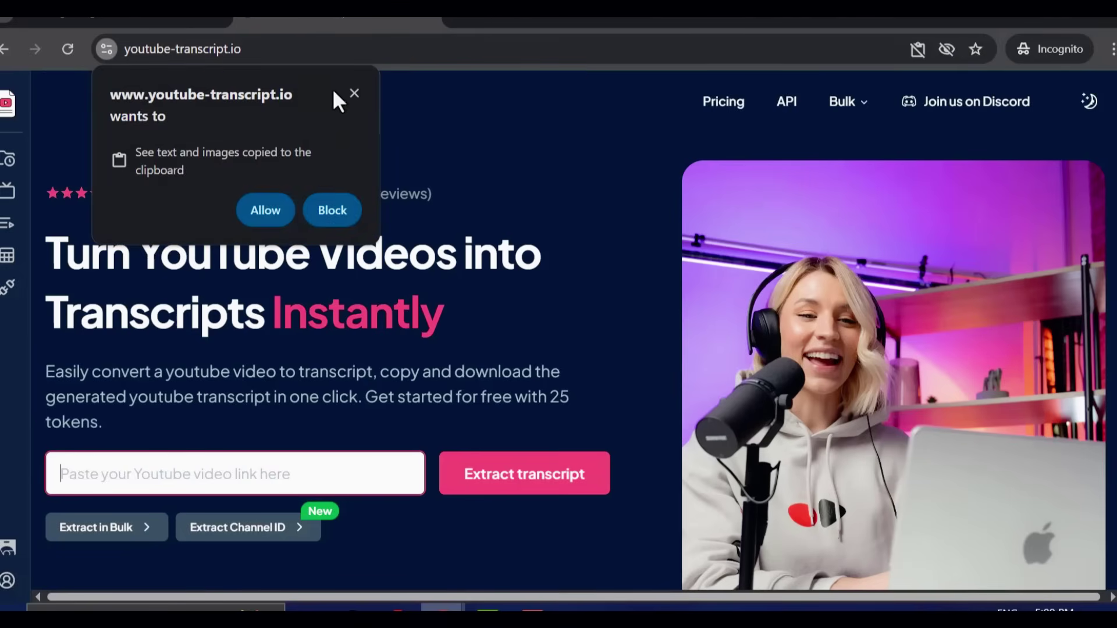
left_click(354, 93)
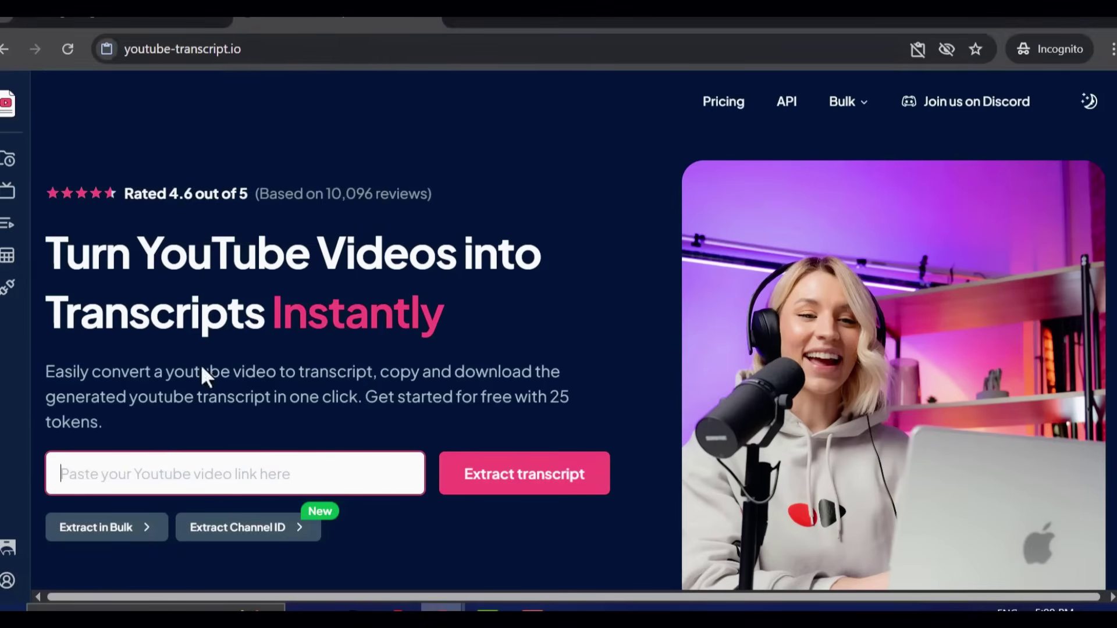
left_click(153, 470)
left_click(360, 96)
right_click(169, 476)
left_click(238, 270)
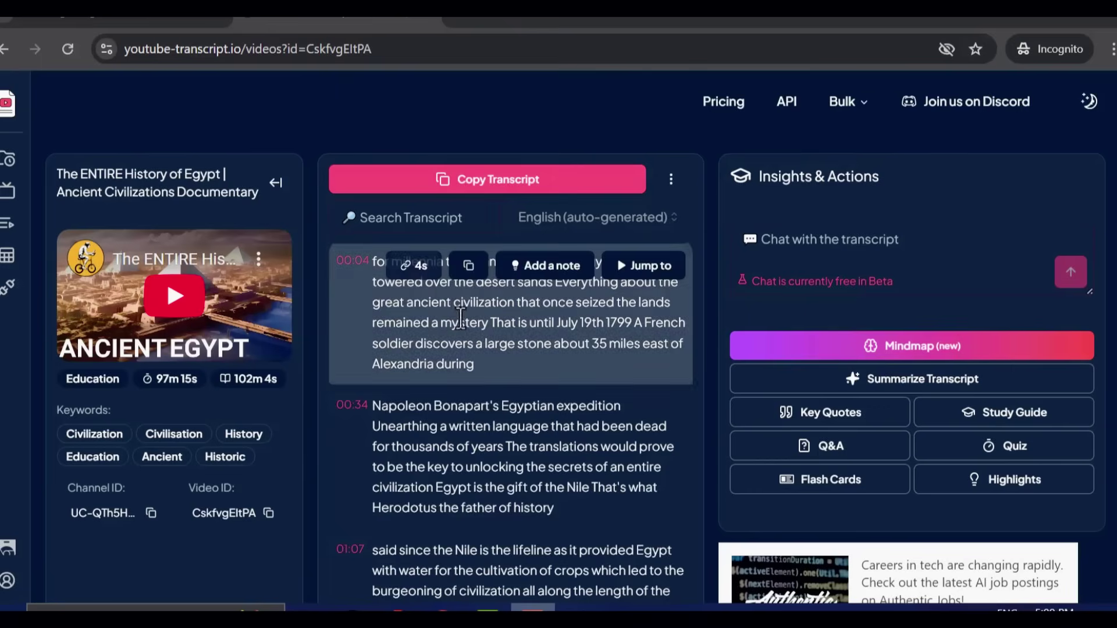
Scroll through the extracted Egypt transcript and check its extra options.
scroll(558, 465, "down", 3)
scroll(562, 419, "down", 10)
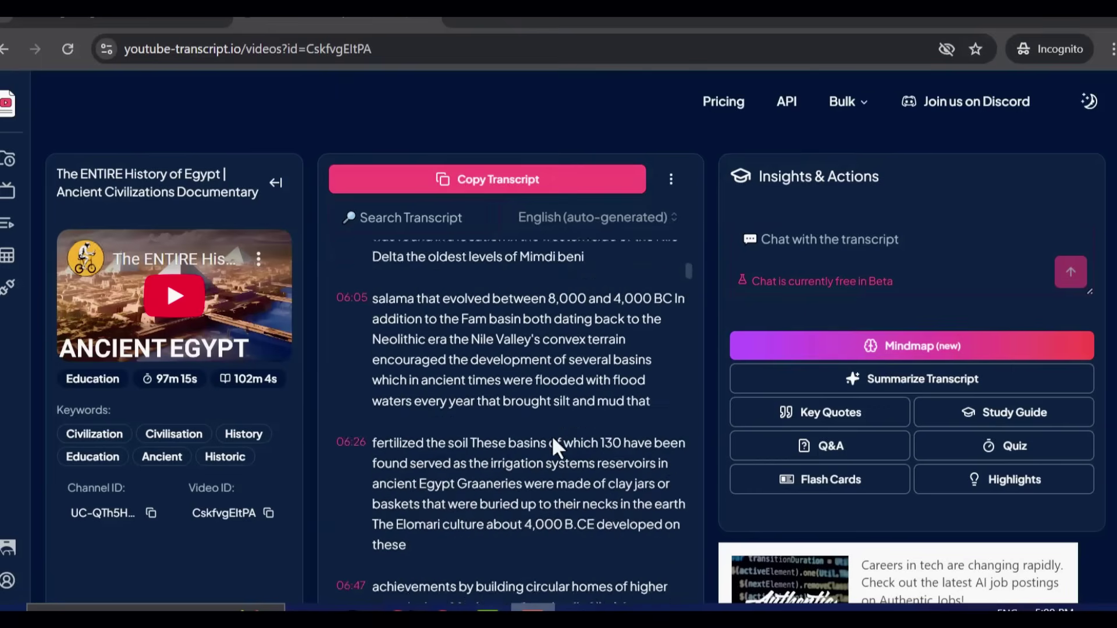
scroll(570, 526, "up", 10)
scroll(570, 526, "up", 5)
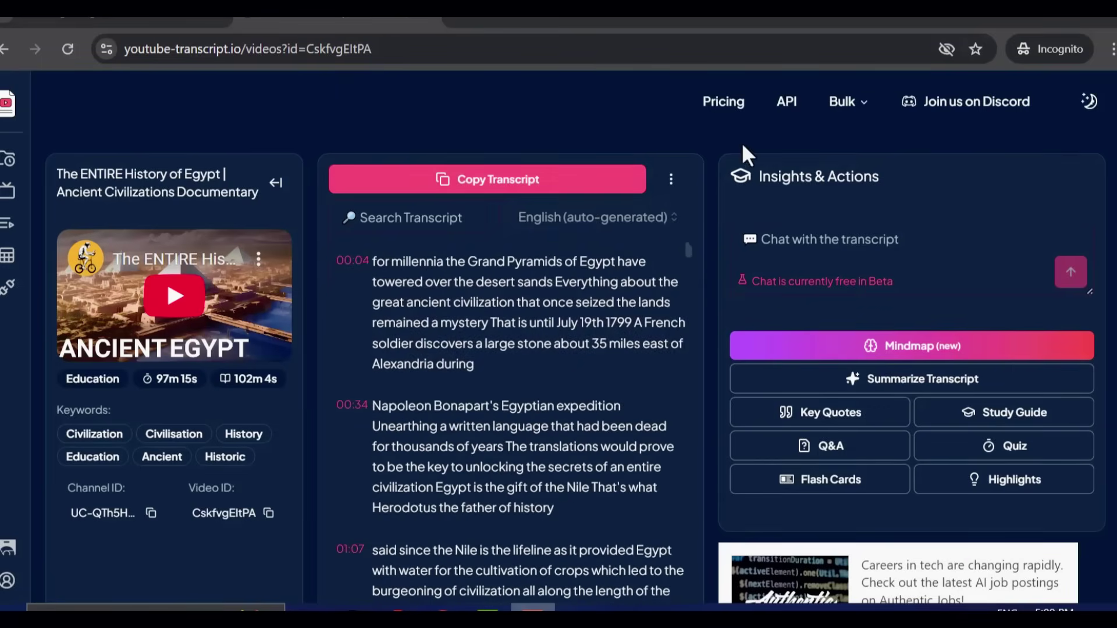
scroll(175, 451, "down", 2)
scroll(942, 561, "up", 2)
scroll(553, 581, "down", 5)
scroll(553, 581, "up", 5)
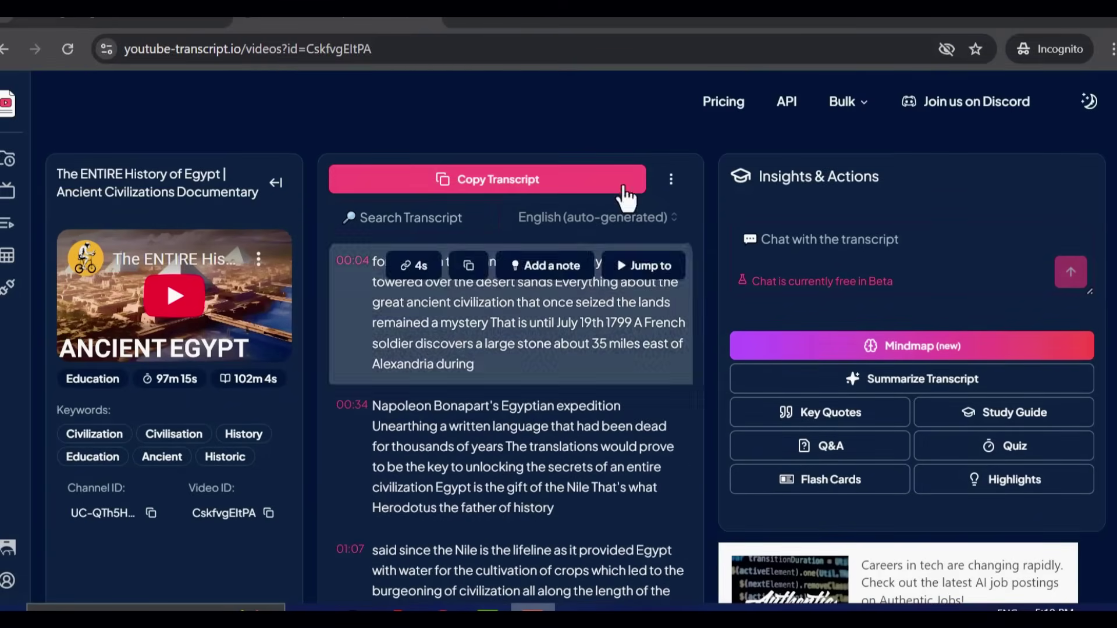
left_click(672, 179)
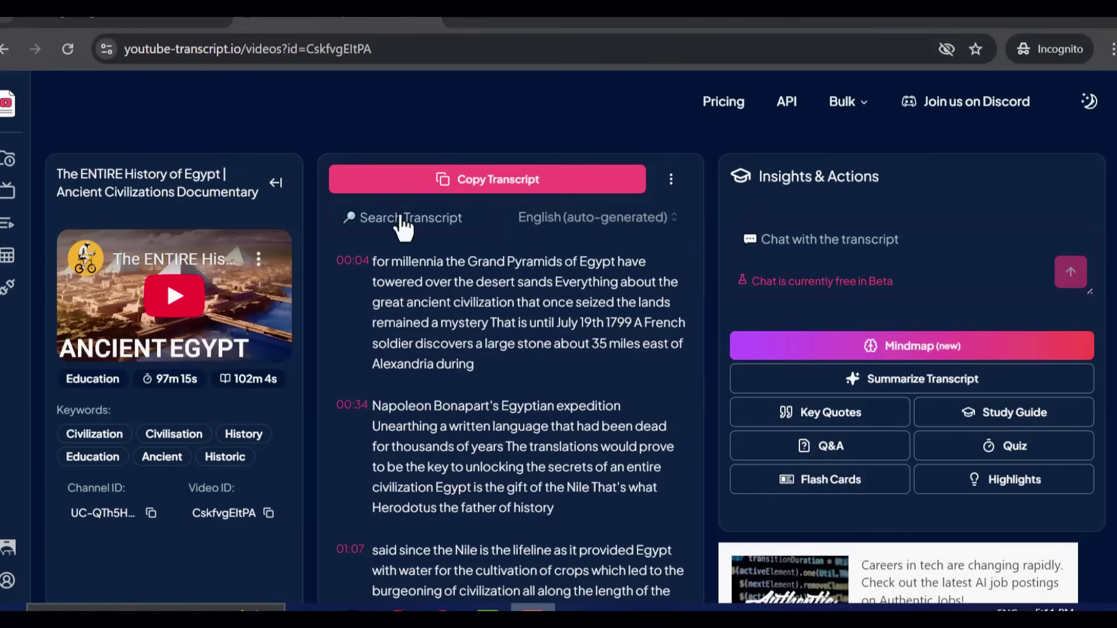
scroll(614, 483, "down", 5)
scroll(613, 457, "up", 5)
Copy the transcript passage from 00:04 through 04:06.
left_click_drag(354, 251, 488, 557)
key("ctrl+c")
left_click(766, 277)
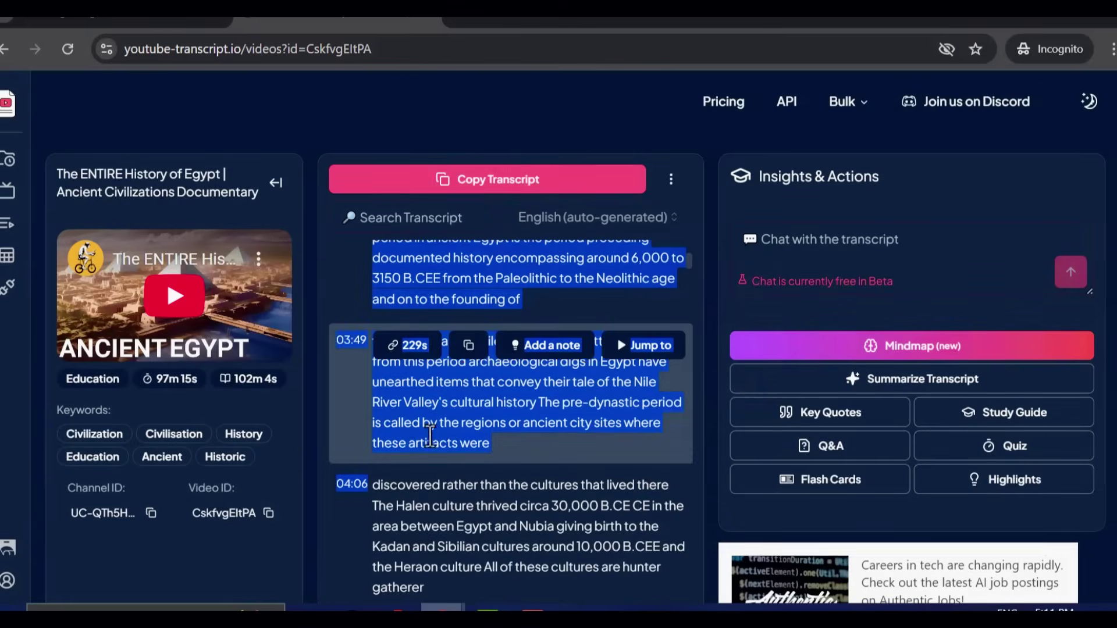
right_click(452, 414)
key("Escape")
scroll(448, 562, "up", 10)
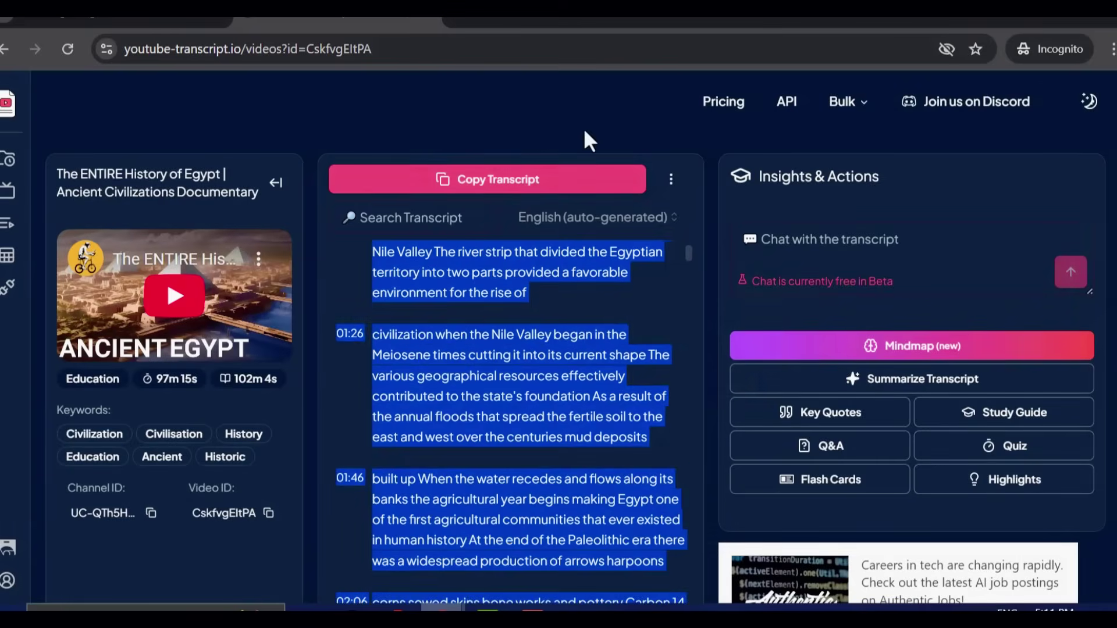
scroll(295, 110, "down", 3)
Paste the Egypt transcript under the review request and send it to ChatGPT.
key("alt+Tab")
left_click_drag(621, 509, 299, 473)
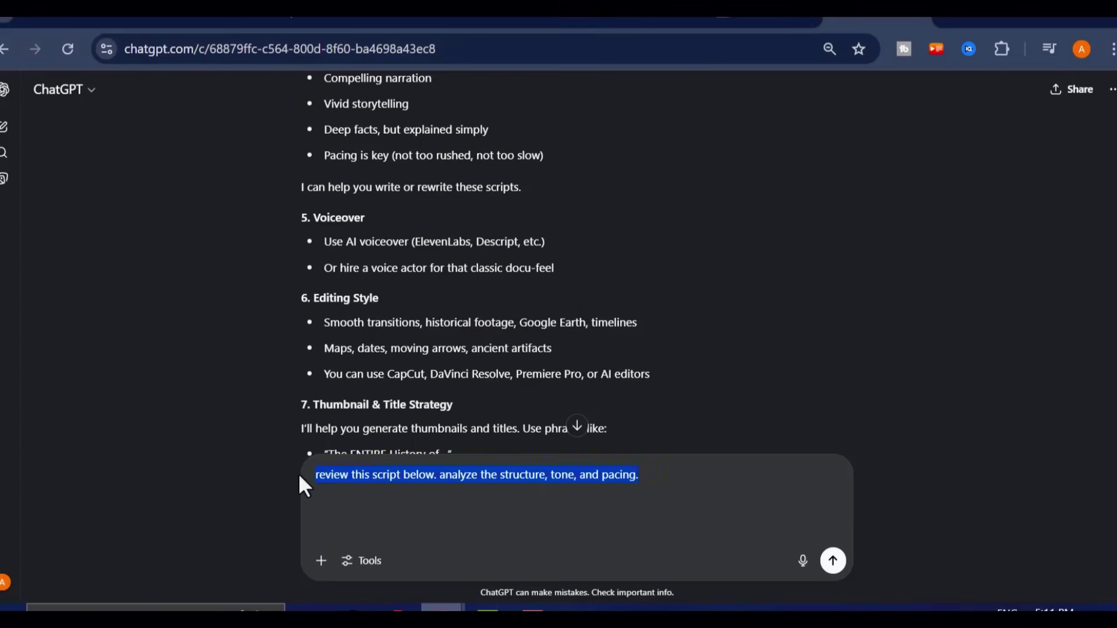
right_click(367, 494)
left_click(414, 334)
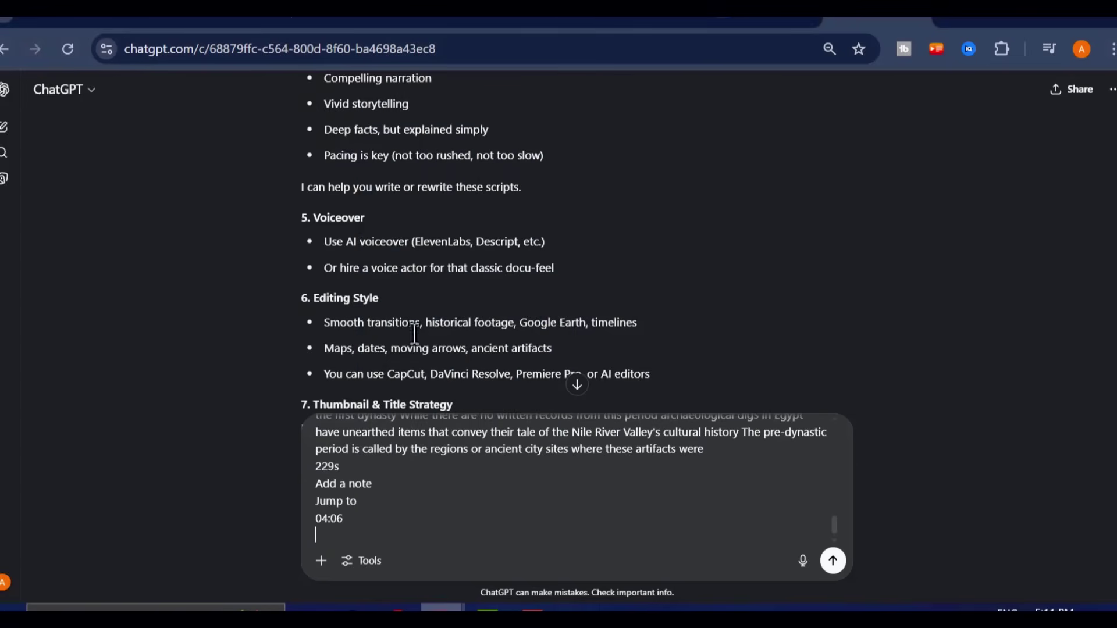
left_click(834, 562)
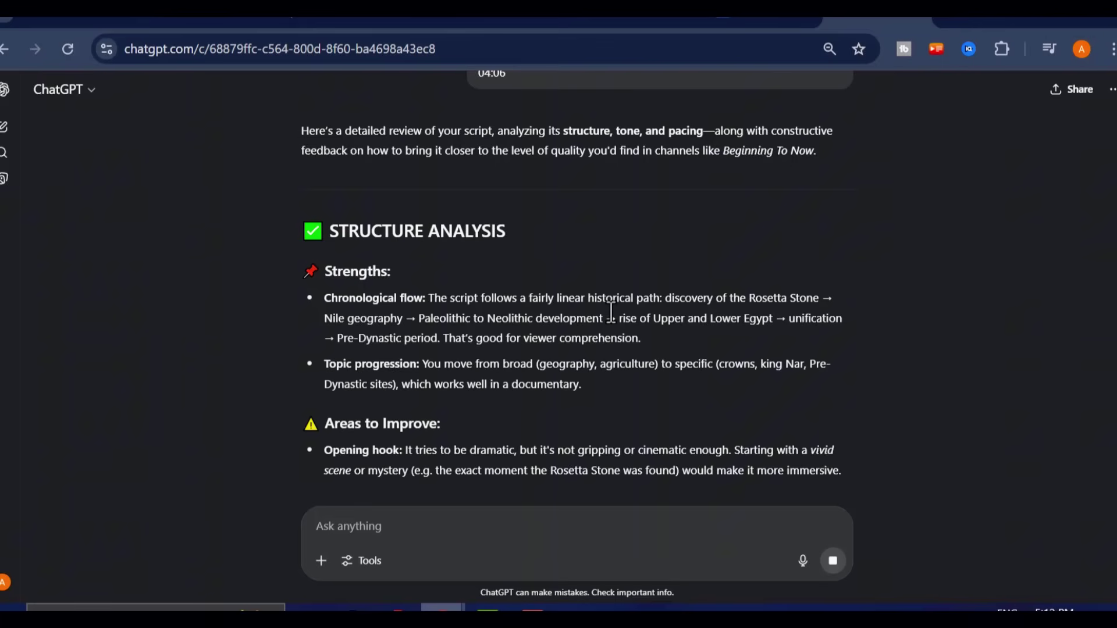
Scroll through ChatGPT's structure, tone and pacing review.
scroll(611, 313, "down", 1)
scroll(611, 313, "down", 2)
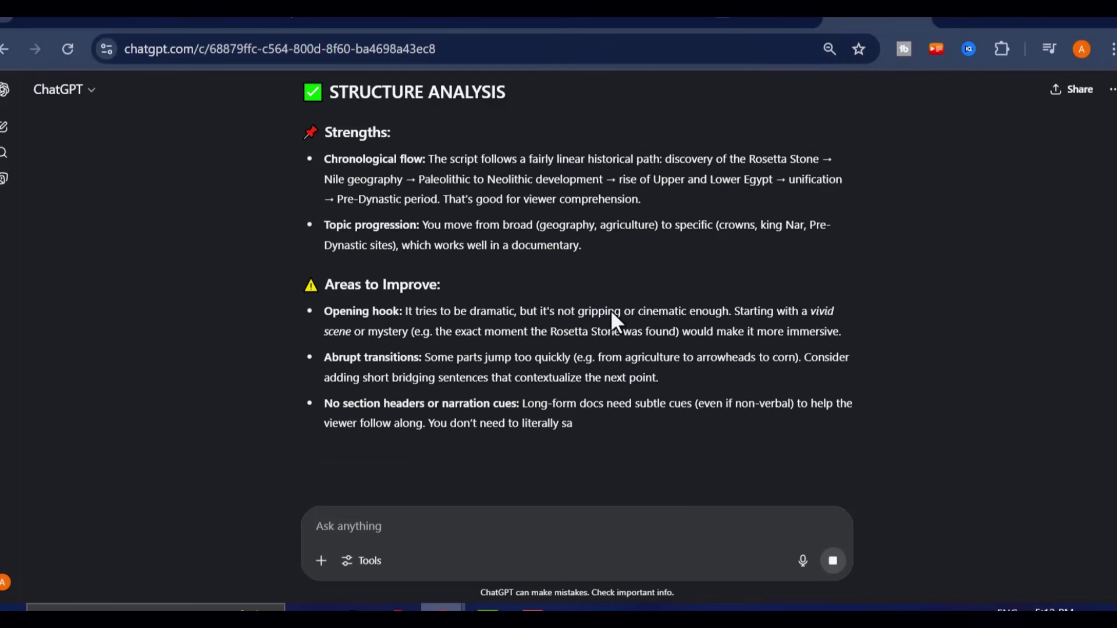
scroll(611, 312, "down", 2)
scroll(611, 311, "down", 1)
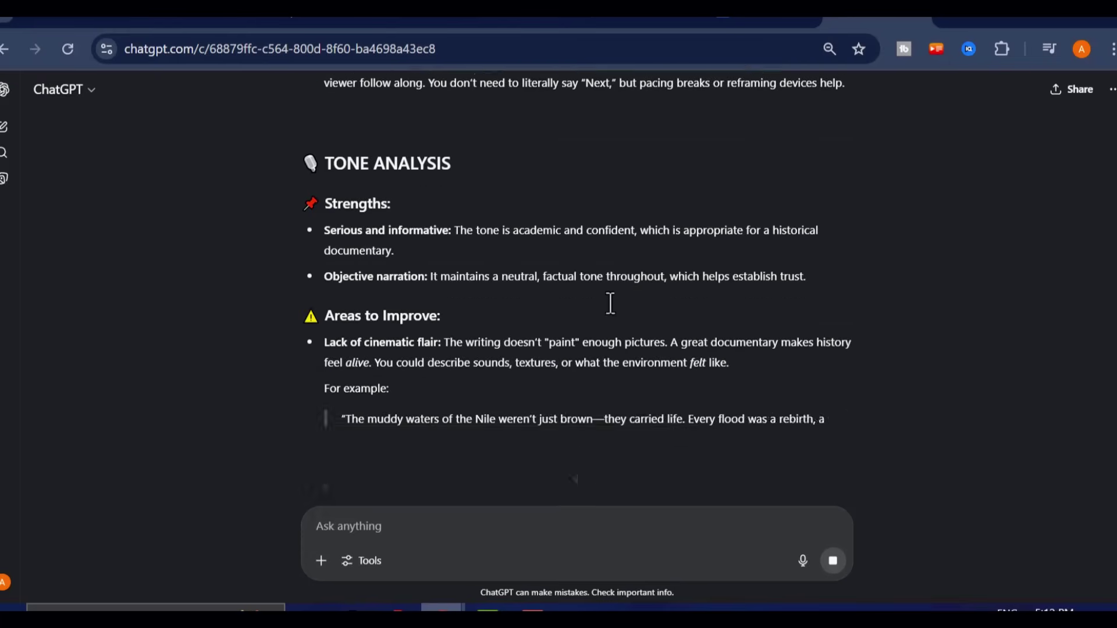
scroll(611, 298, "down", 5)
scroll(611, 285, "down", 3)
scroll(604, 273, "down", 3)
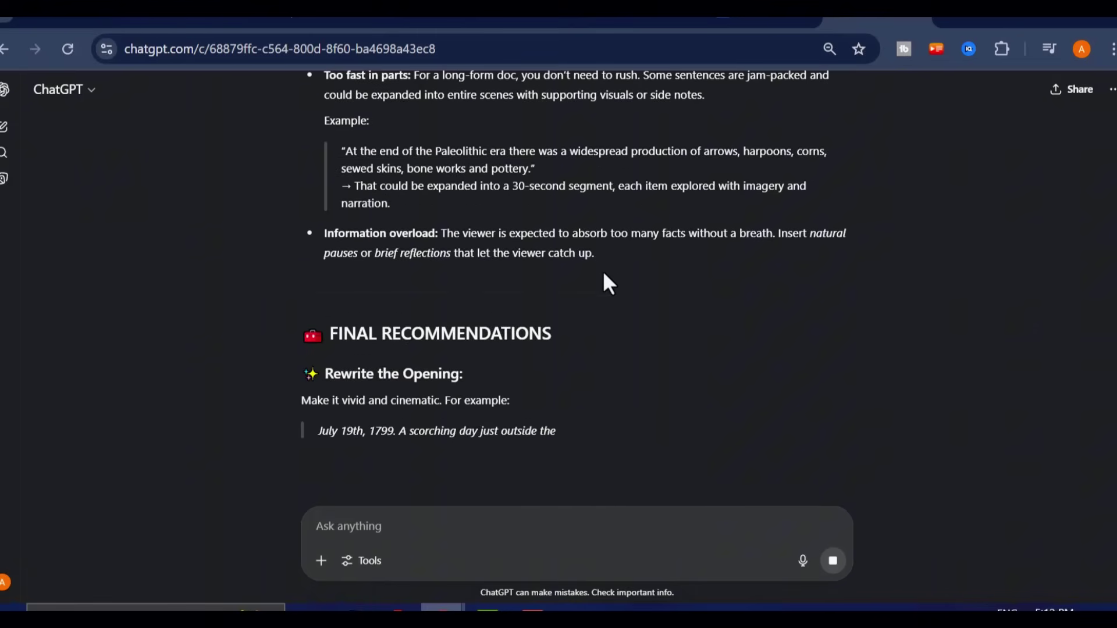
scroll(596, 279, "up", 13)
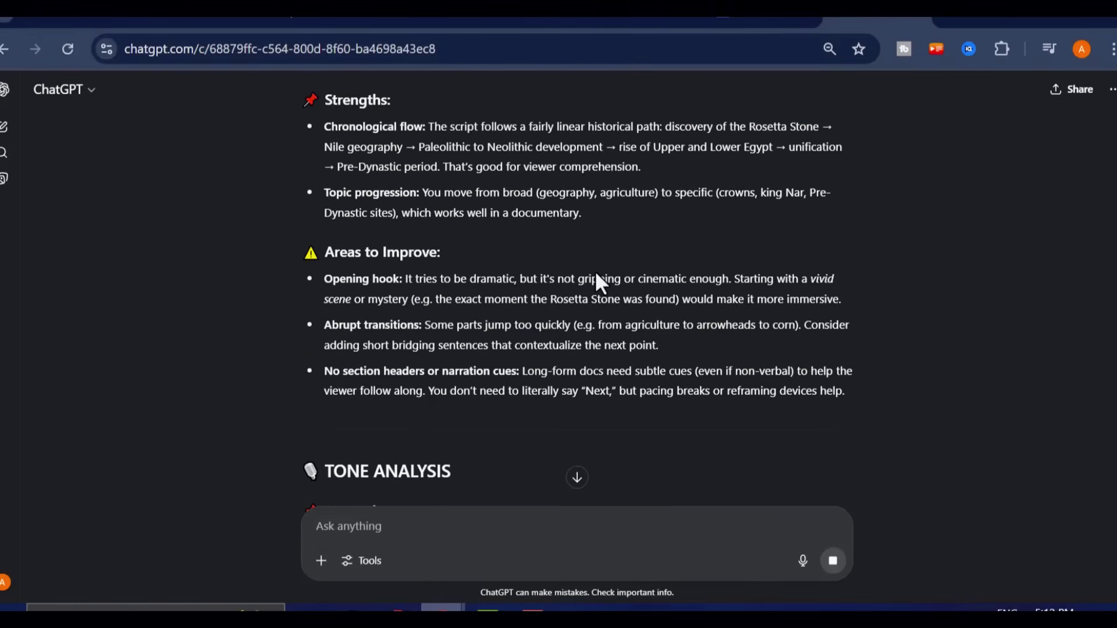
scroll(597, 276, "down", 17)
scroll(579, 311, "up", 10)
Ask ChatGPT for original content ideas based on the format above.
left_click(627, 526)
type("give me original content ideas based on the format above")
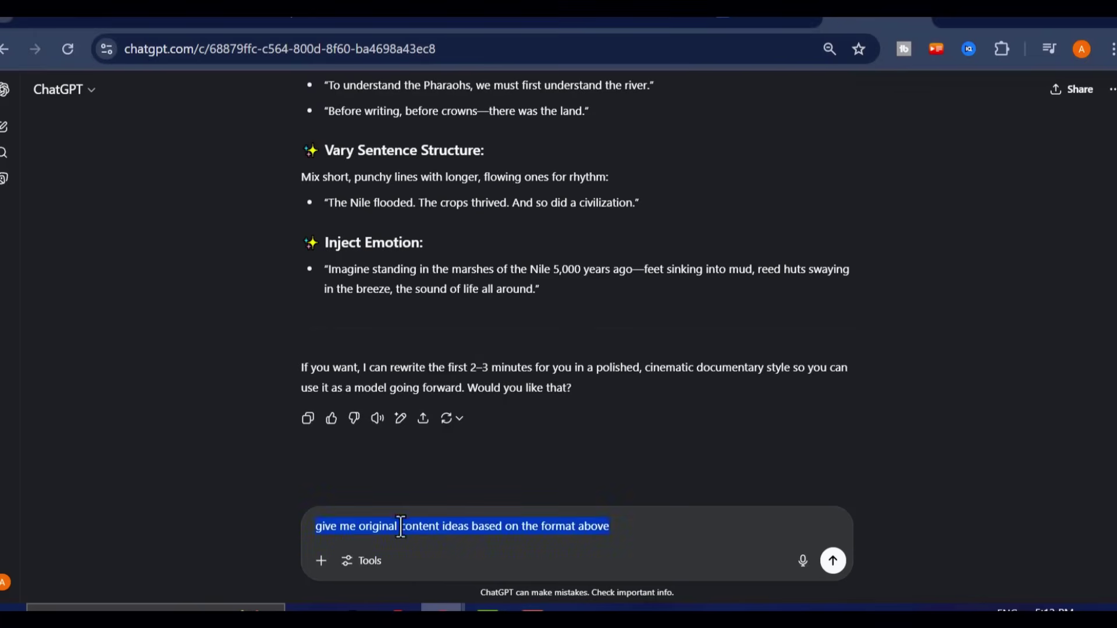
left_click(833, 561)
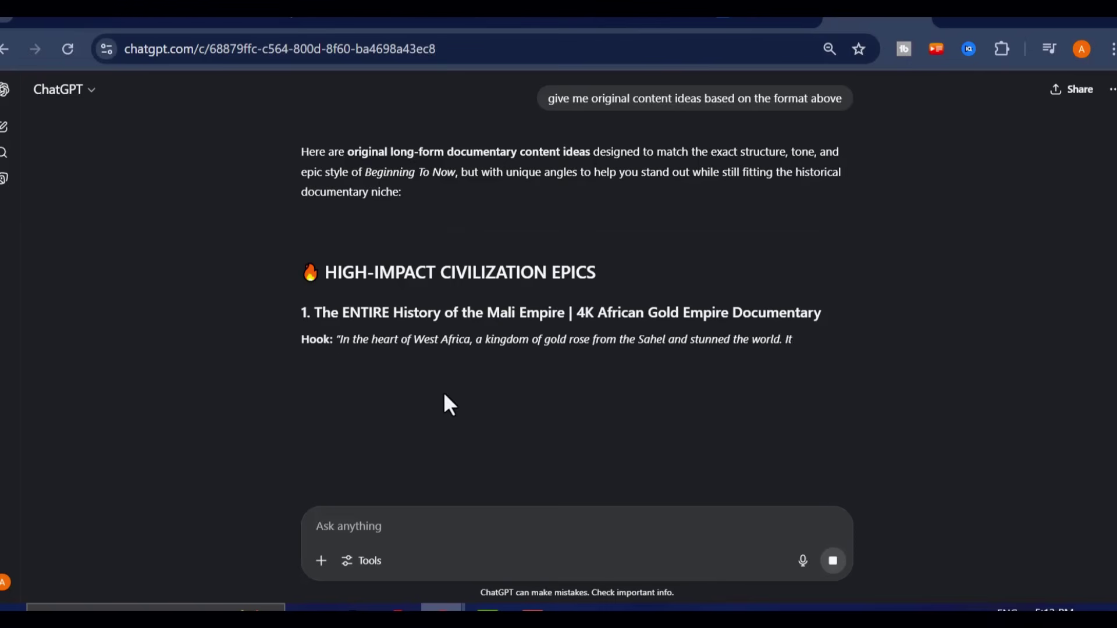
Review the returned documentary ideas, focusing on idea 1 about the Mali Empire.
scroll(527, 390, "down", 4)
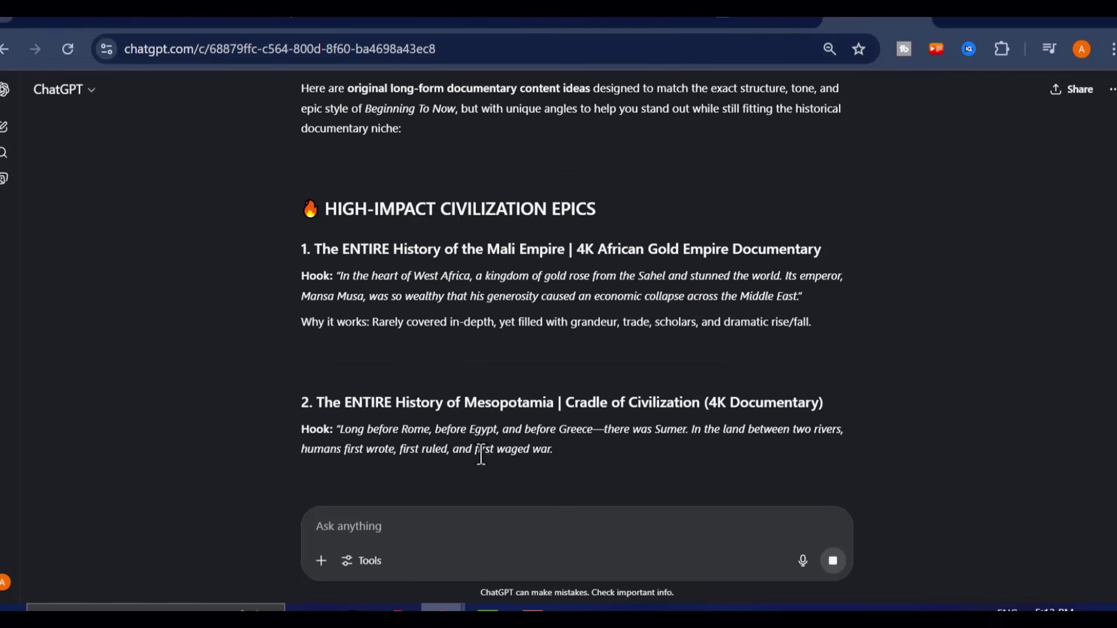
scroll(502, 276, "down", 3)
scroll(599, 407, "down", 4)
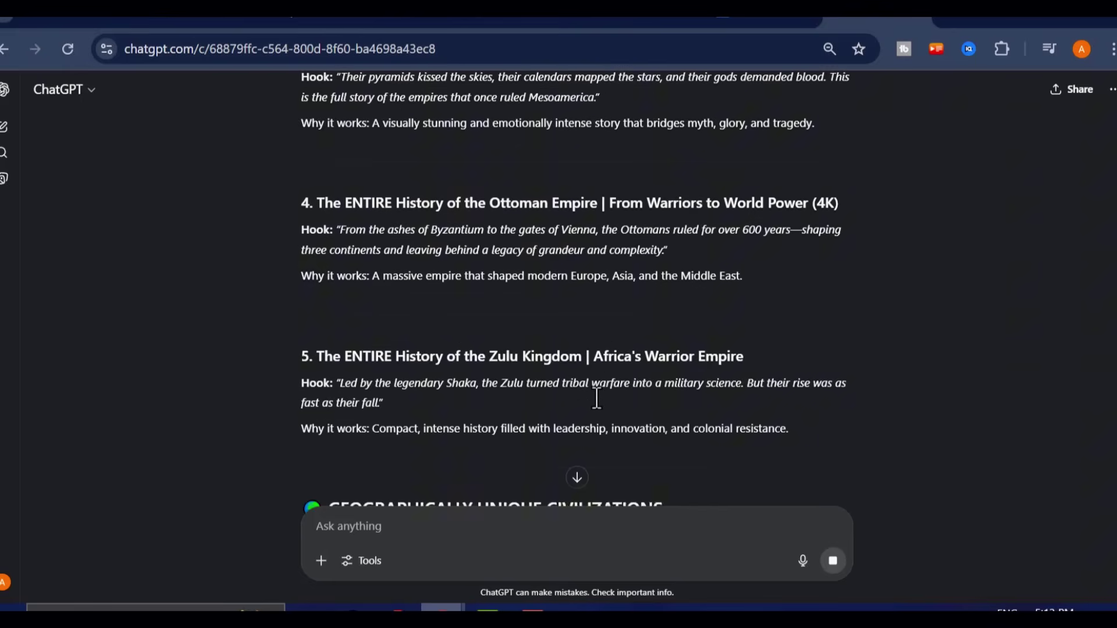
scroll(599, 408, "up", 5)
scroll(598, 400, "up", 5)
scroll(598, 400, "down", 13)
scroll(597, 399, "down", 4)
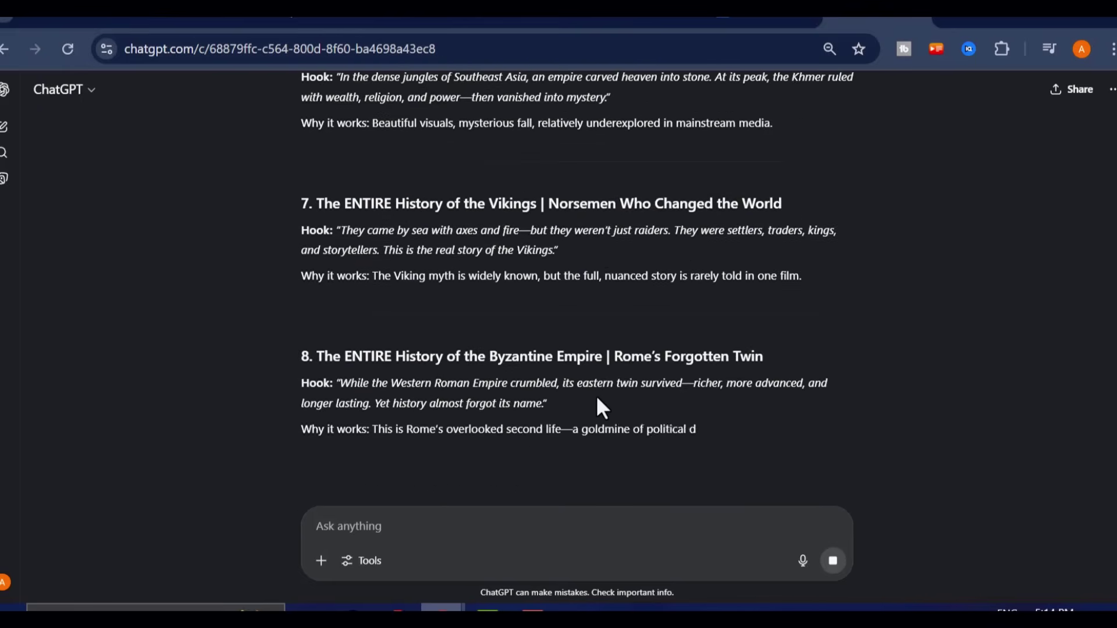
scroll(597, 399, "up", 14)
scroll(596, 399, "up", 5)
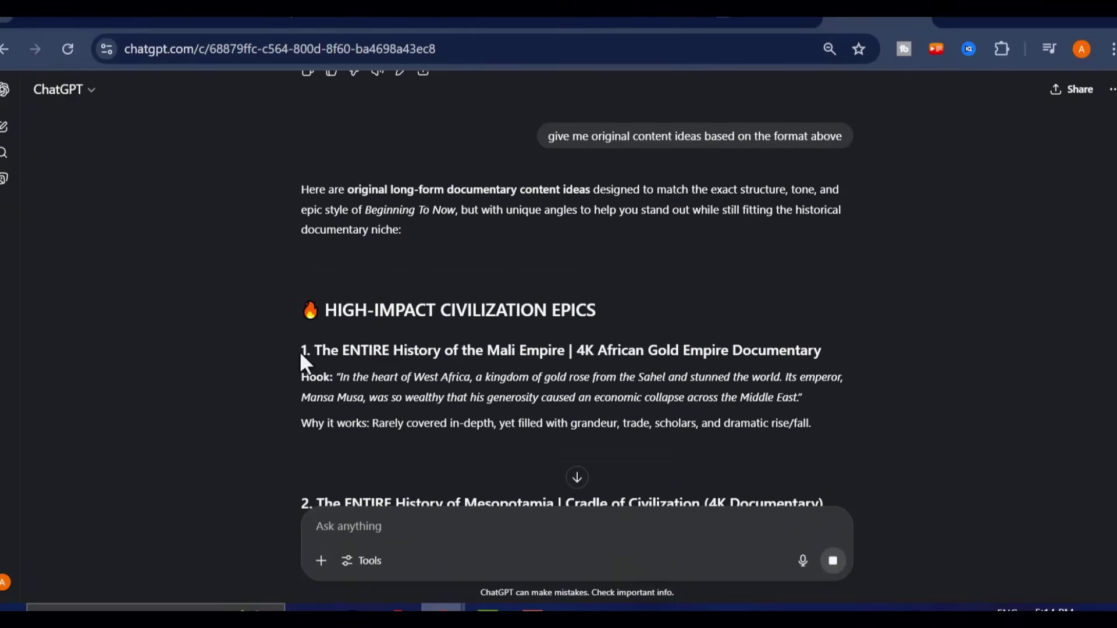
left_click_drag(301, 349, 793, 412)
left_click(376, 329)
scroll(372, 407, "down", 15)
left_click(394, 526)
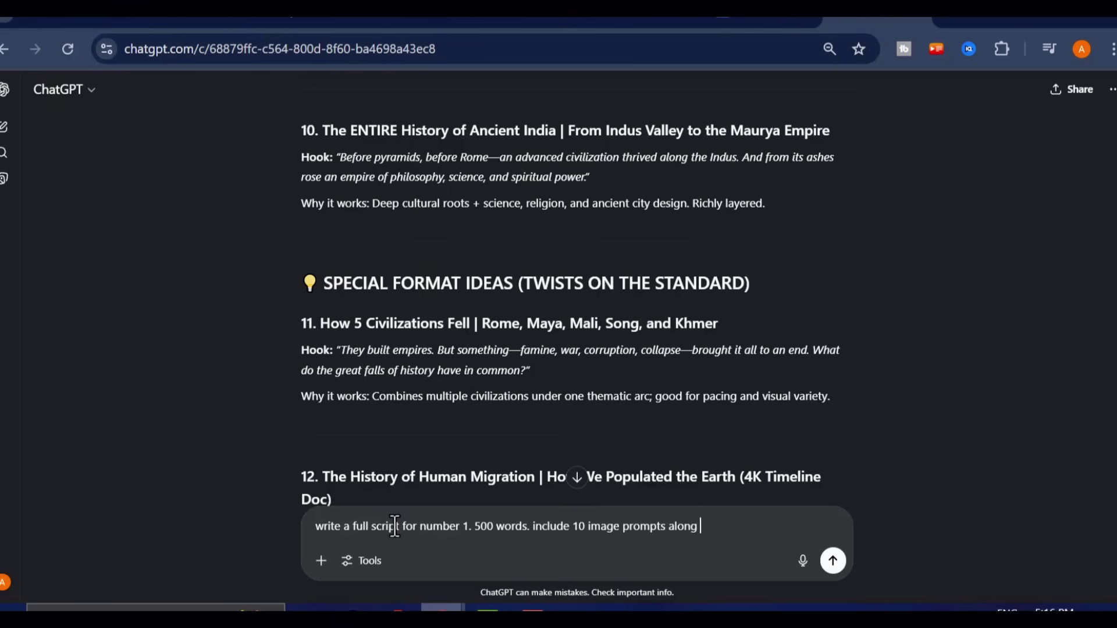
Send the request for a 500-word Mali Empire script with 10 image prompts.
key("Return")
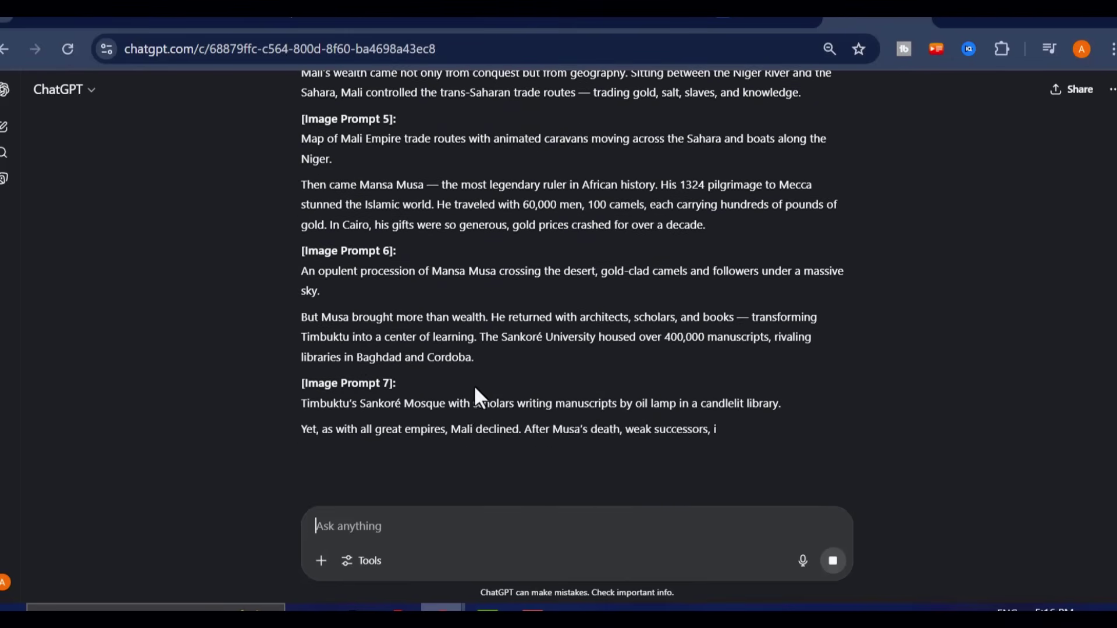
scroll(473, 387, "up", 20)
scroll(473, 391, "down", 2)
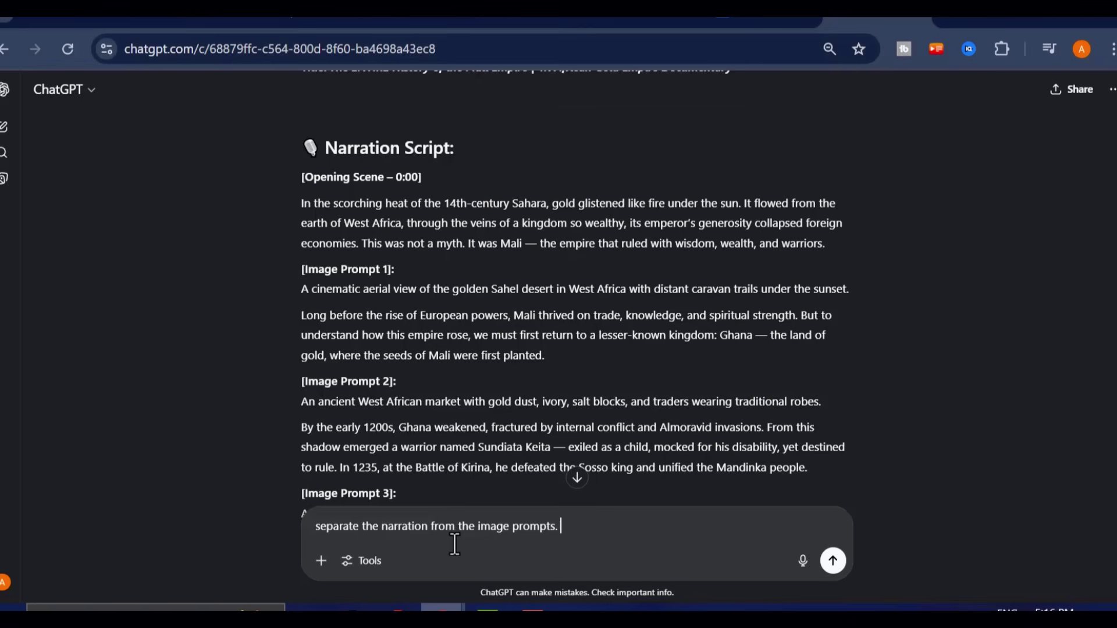
Ask ChatGPT to separate the narration from the image prompts and review the result.
key("Return")
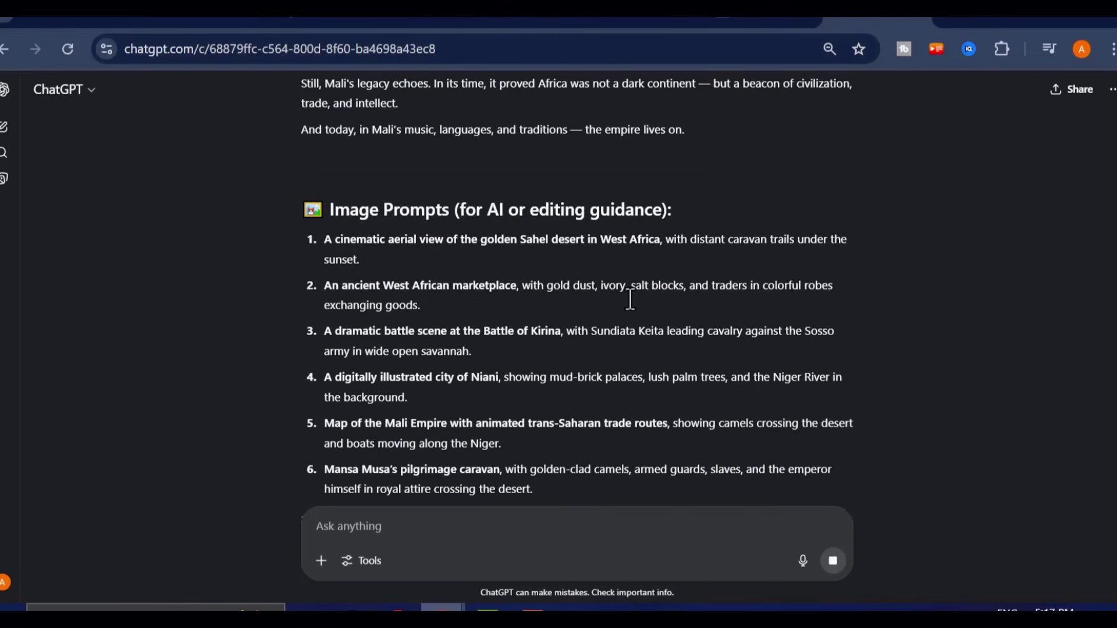
scroll(631, 301, "down", 2)
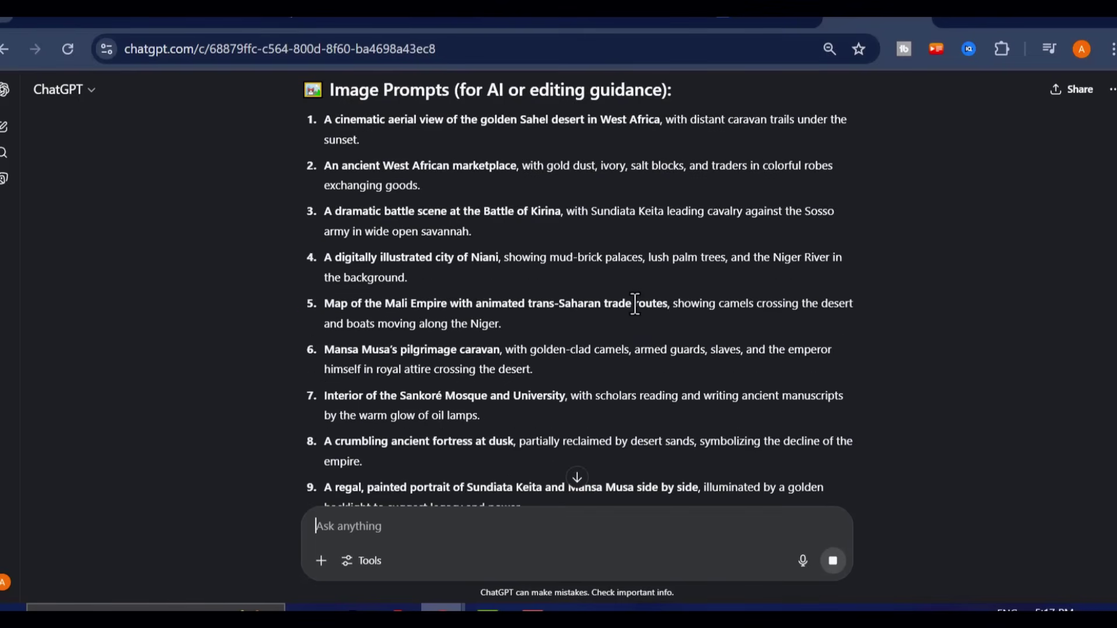
scroll(635, 303, "down", 2)
scroll(581, 385, "up", 10)
scroll(591, 370, "up", 2)
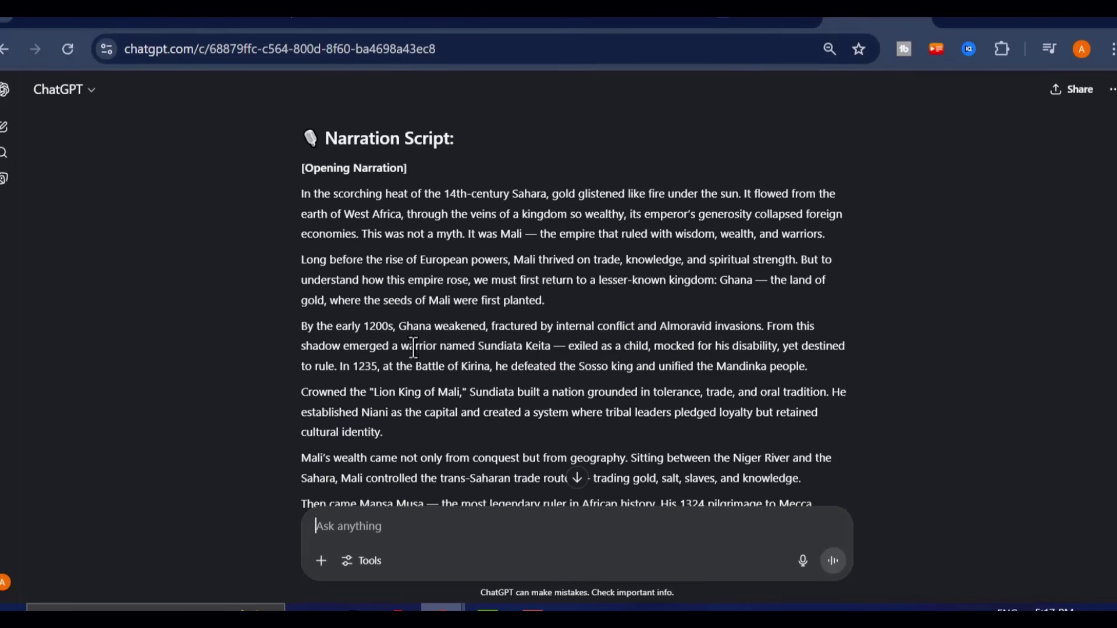
left_click_drag(305, 194, 651, 469)
scroll(650, 469, "down", 2)
left_click(610, 315)
scroll(499, 231, "up", 2)
Set up Gemini speech generation with single-speaker audio and the Orus voice.
key("ctrl+Tab")
left_click(93, 269)
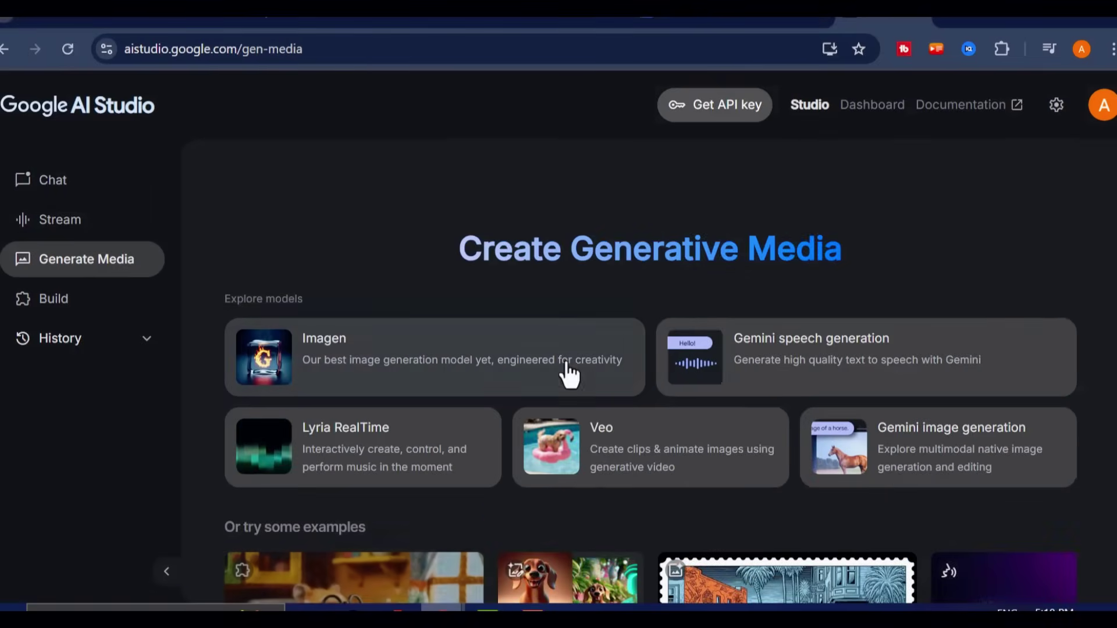
left_click(792, 367)
left_click(931, 321)
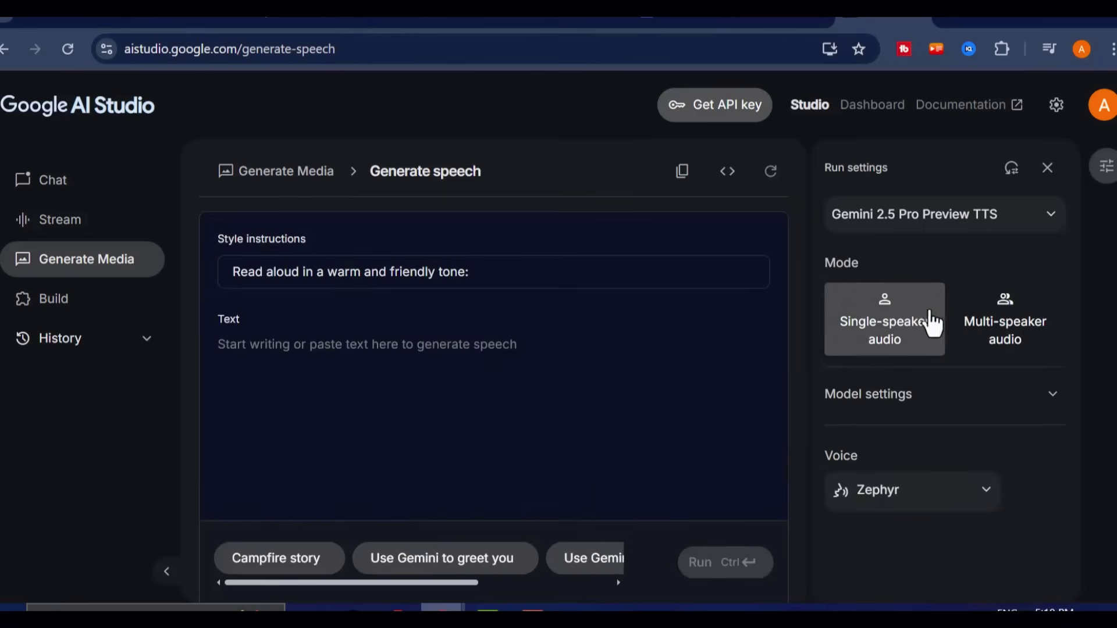
left_click(898, 507)
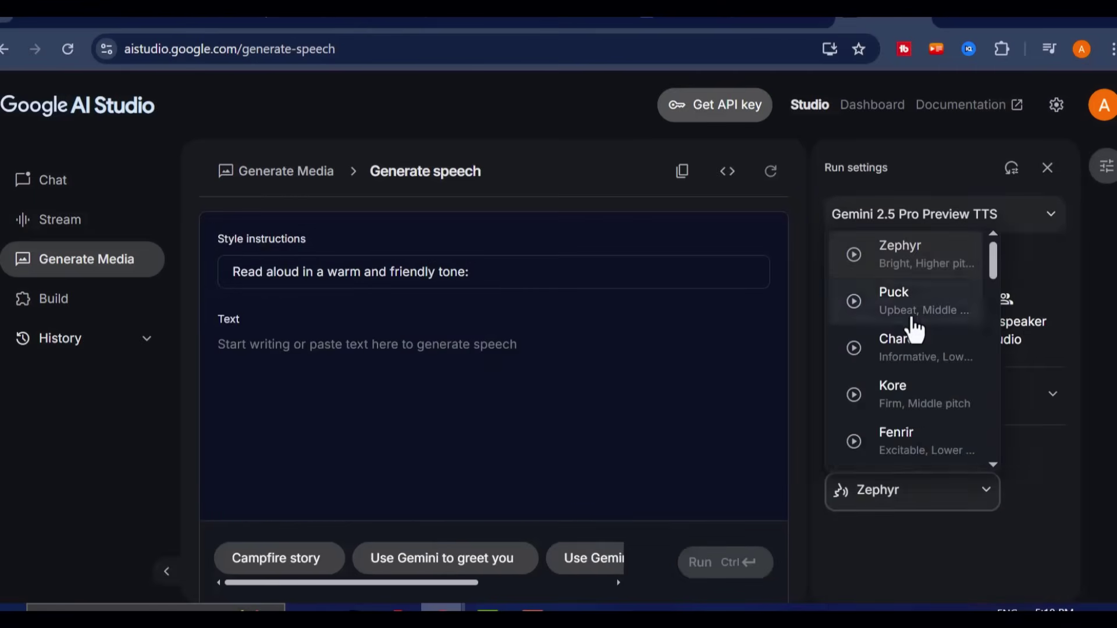
scroll(910, 324, "down", 5)
left_click(925, 304)
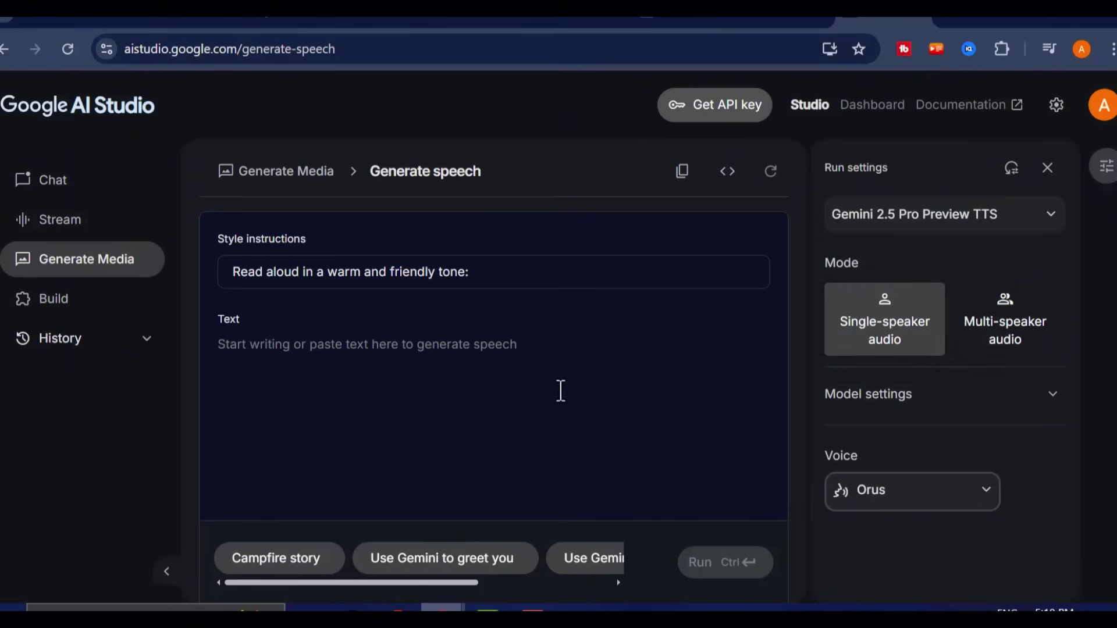
Copy the opening Mali narration from ChatGPT into the speech text box.
left_click(778, 21)
left_click_drag(300, 314, 817, 359)
scroll(814, 361, "up", 2)
right_click(560, 254)
left_click(582, 275)
left_click(881, 21)
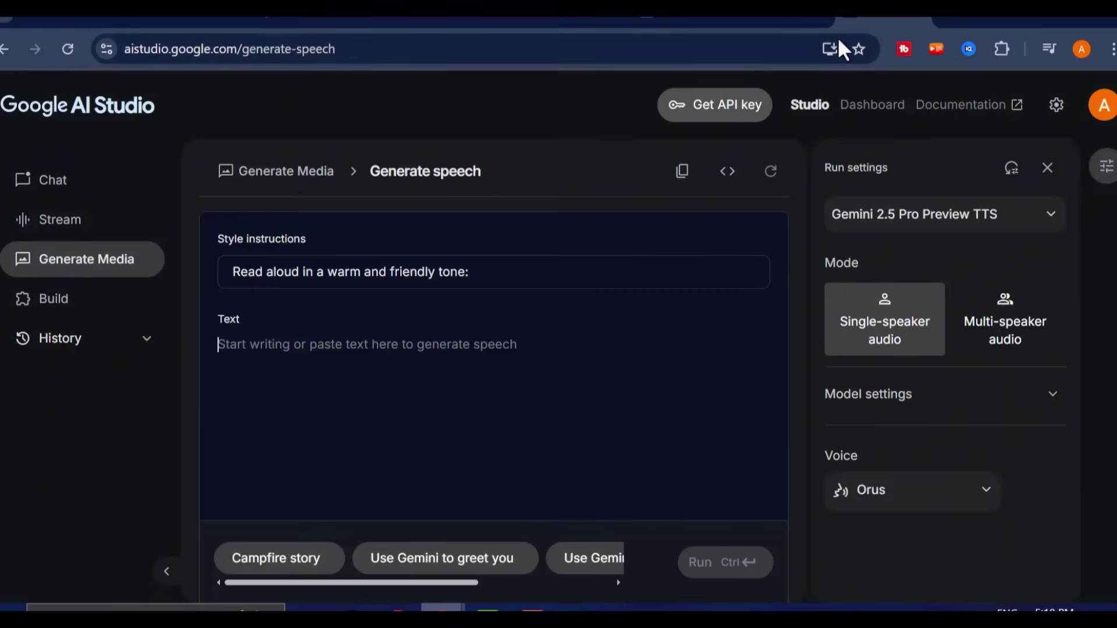
right_click(315, 376)
left_click(369, 401)
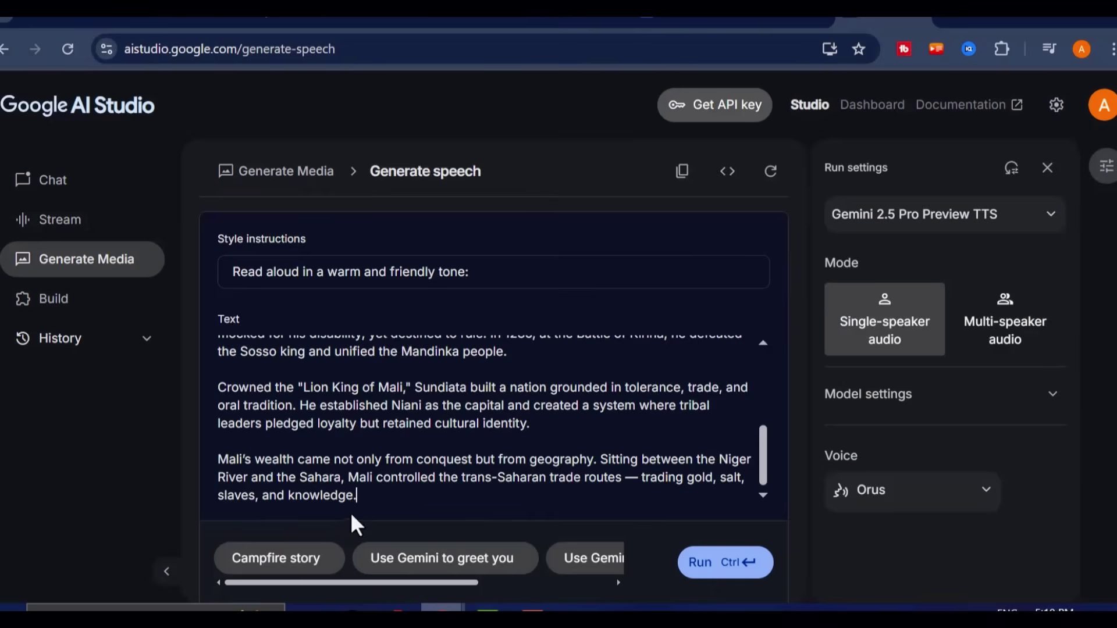
Generate the 1:47 narration audio and download it as a WAV file.
scroll(481, 399, "up", 10)
scroll(477, 395, "down", 10)
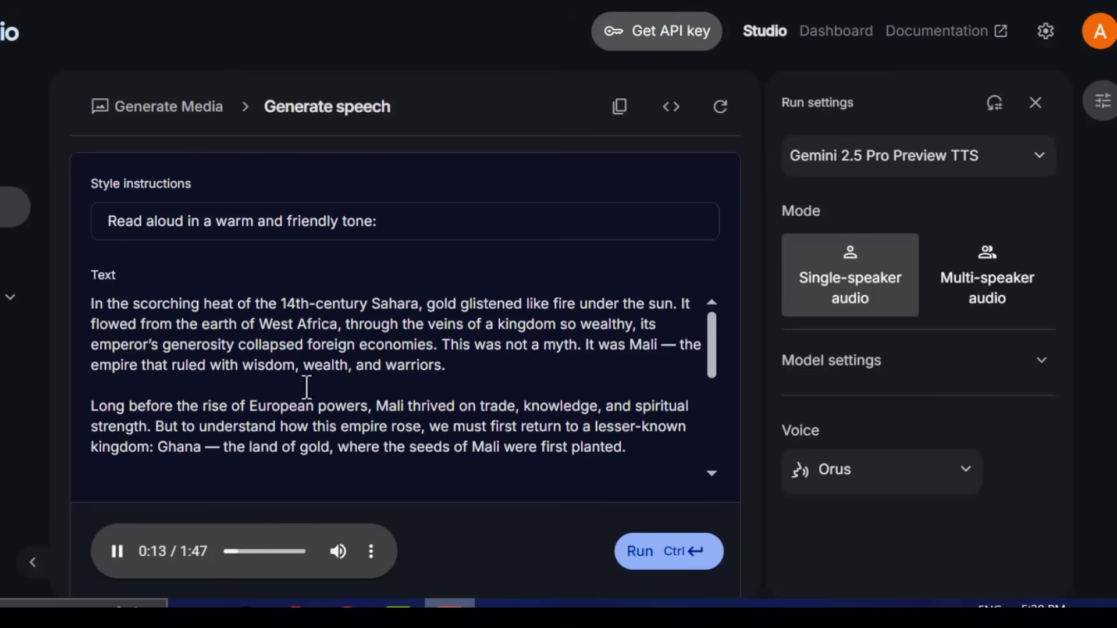
left_click(371, 552)
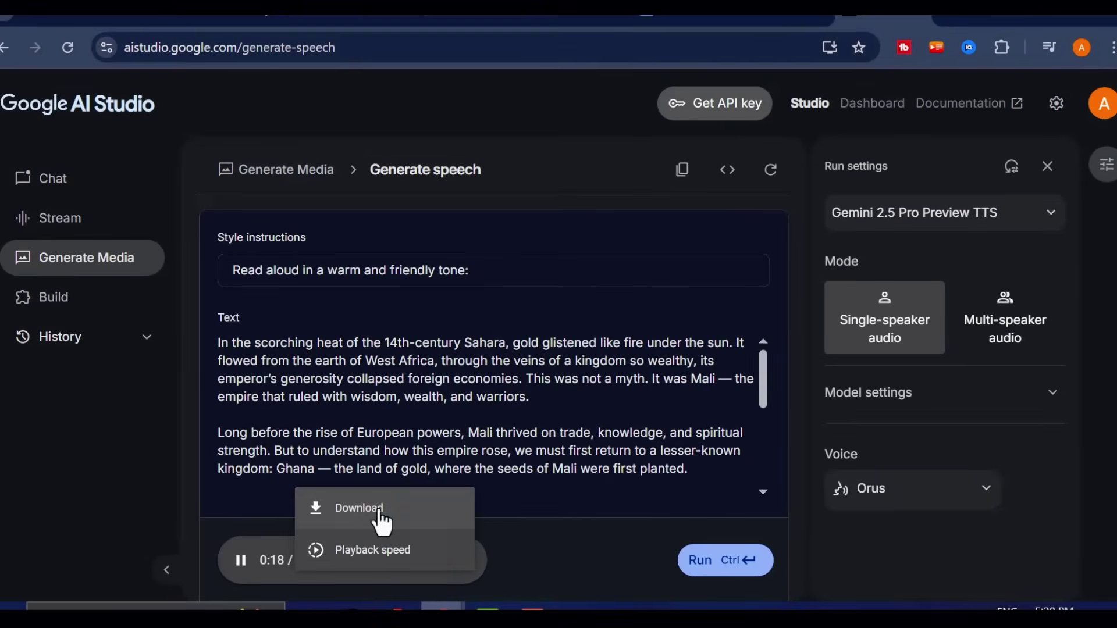
left_click(379, 510)
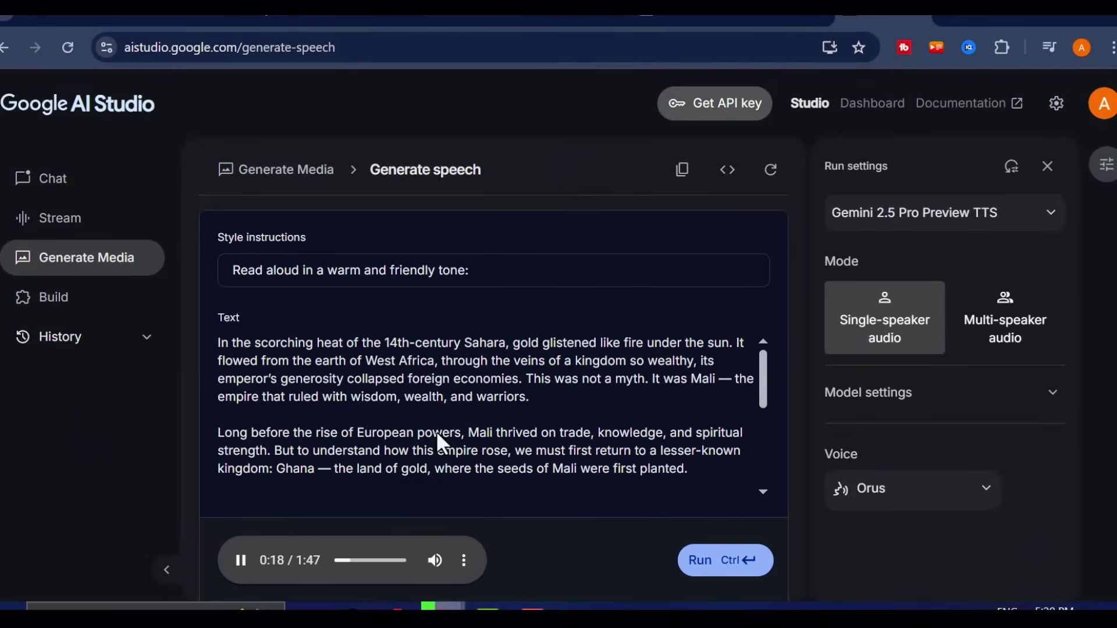
left_click(526, 396)
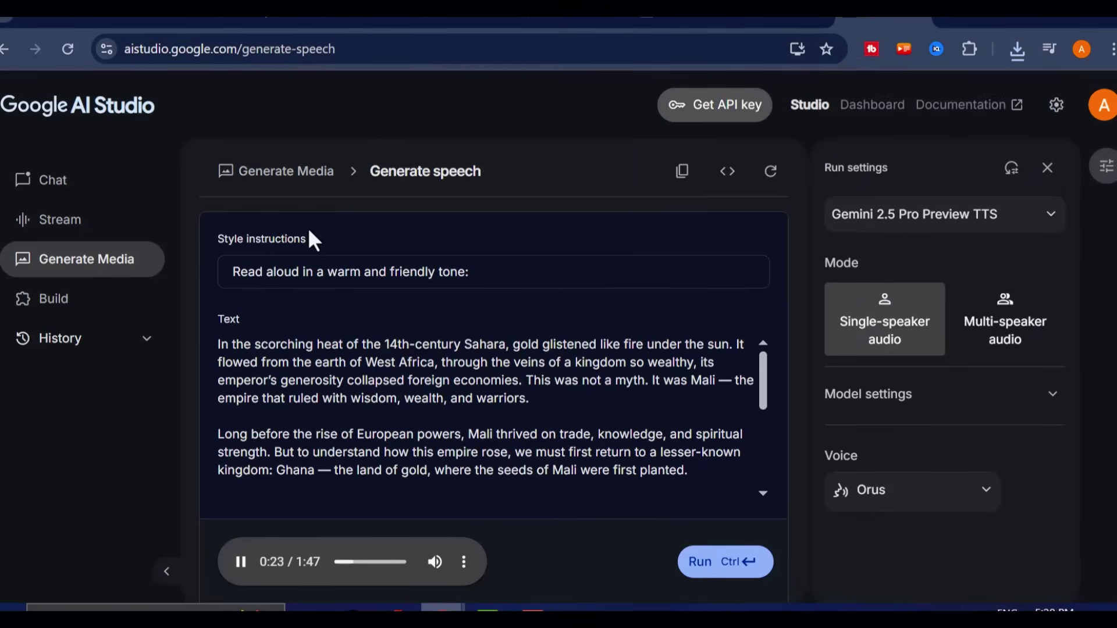
key("alt+Tab")
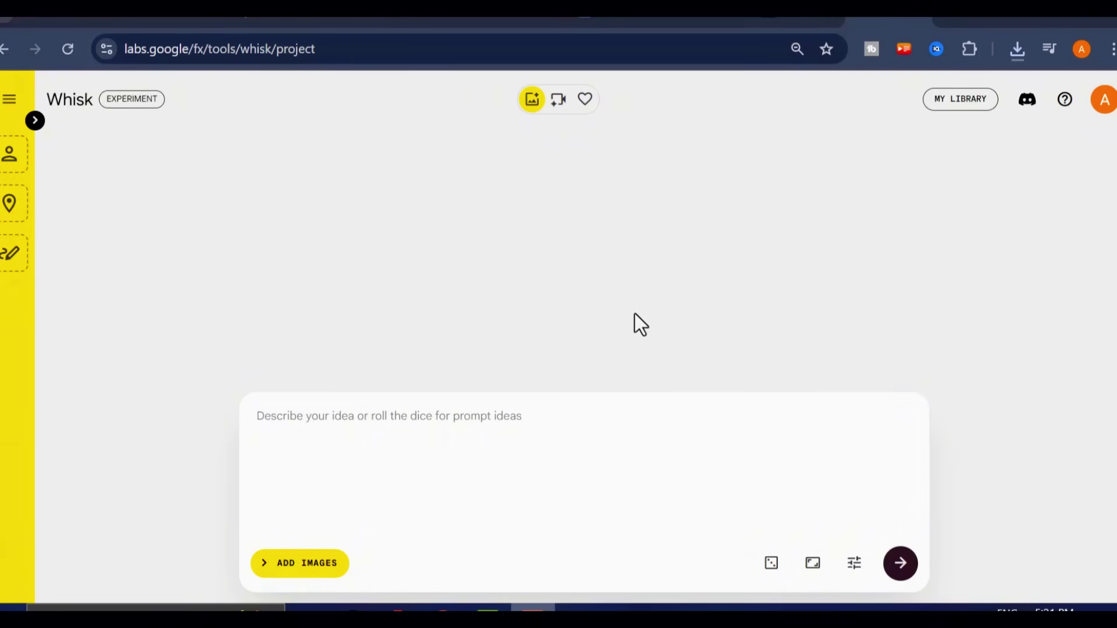
left_click(468, 448)
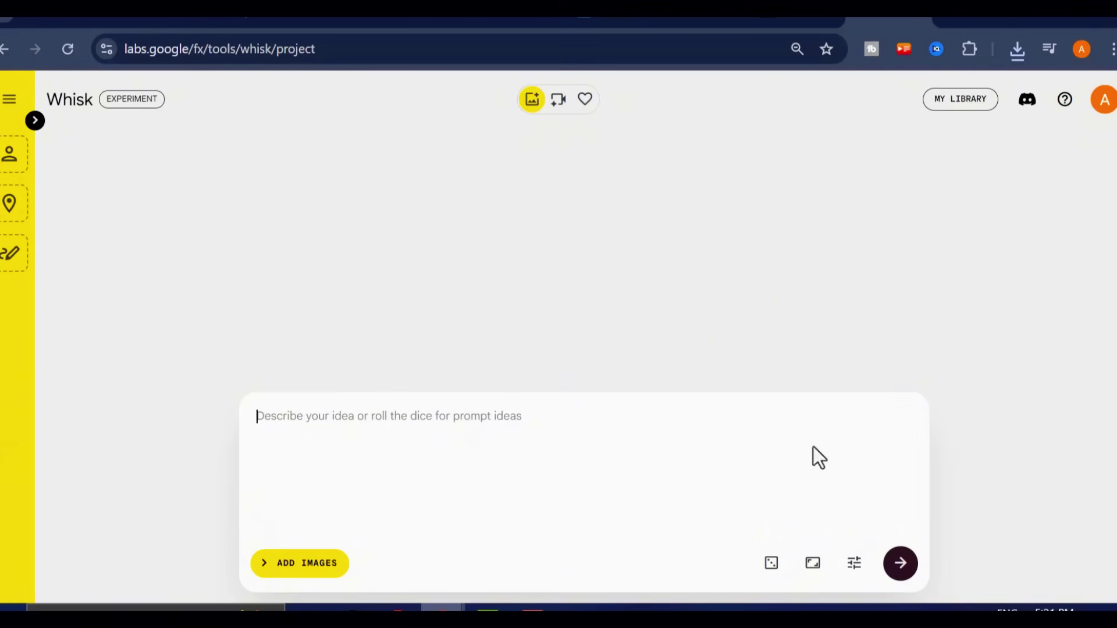
left_click(813, 563)
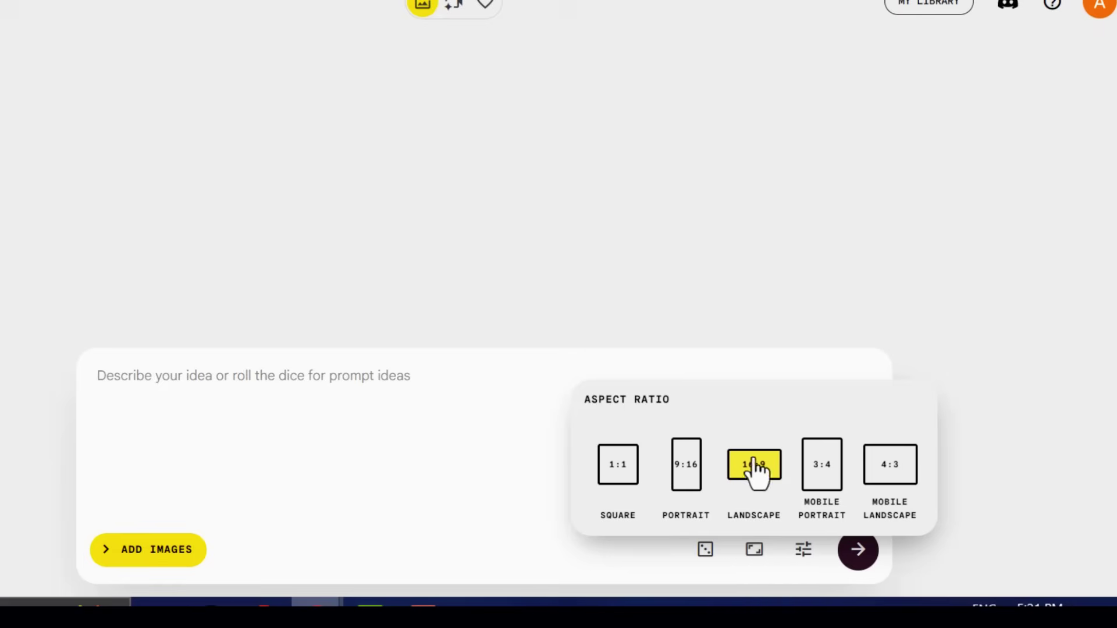
left_click(739, 462)
left_click(795, 556)
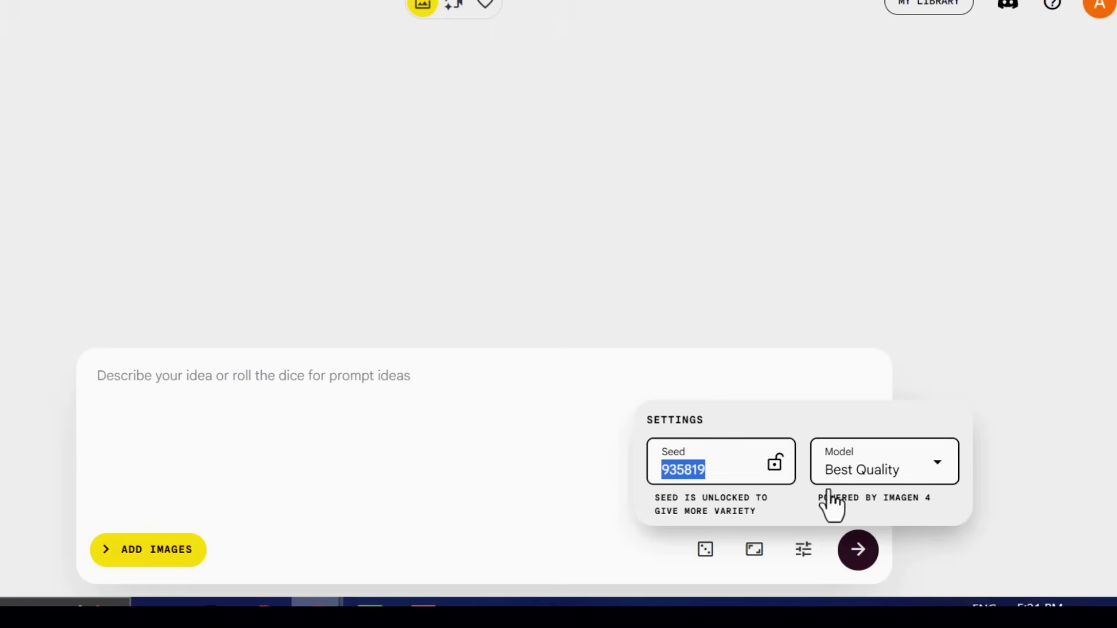
left_click(327, 429)
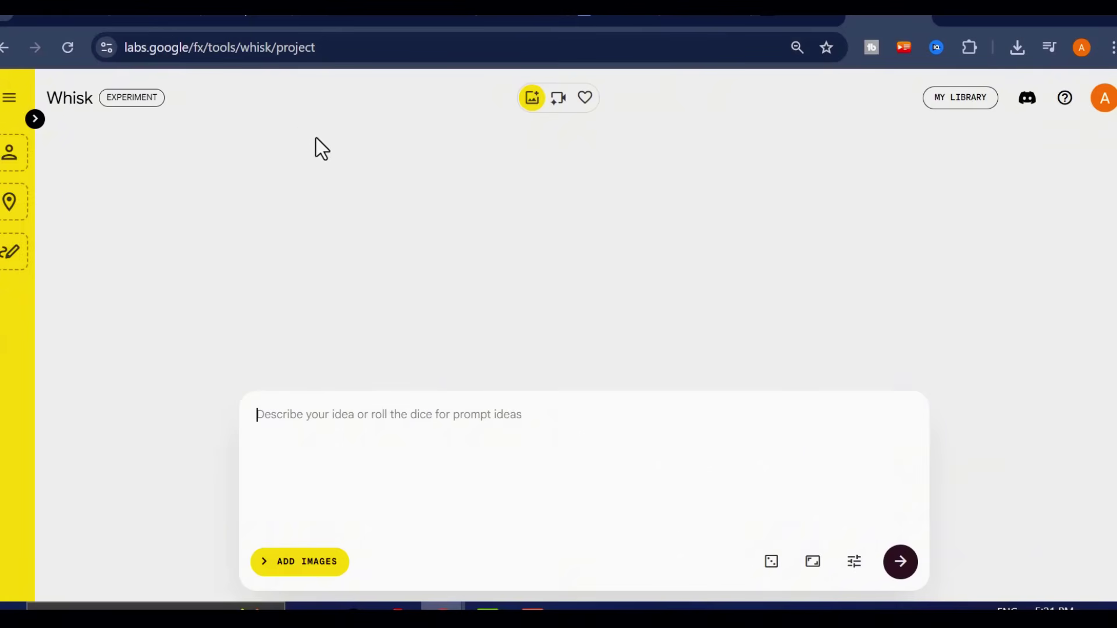
Paste ChatGPT's image prompt 1 (Sahel desert) into Whisk and generate images.
key("alt+Tab")
scroll(367, 247, "down", 2)
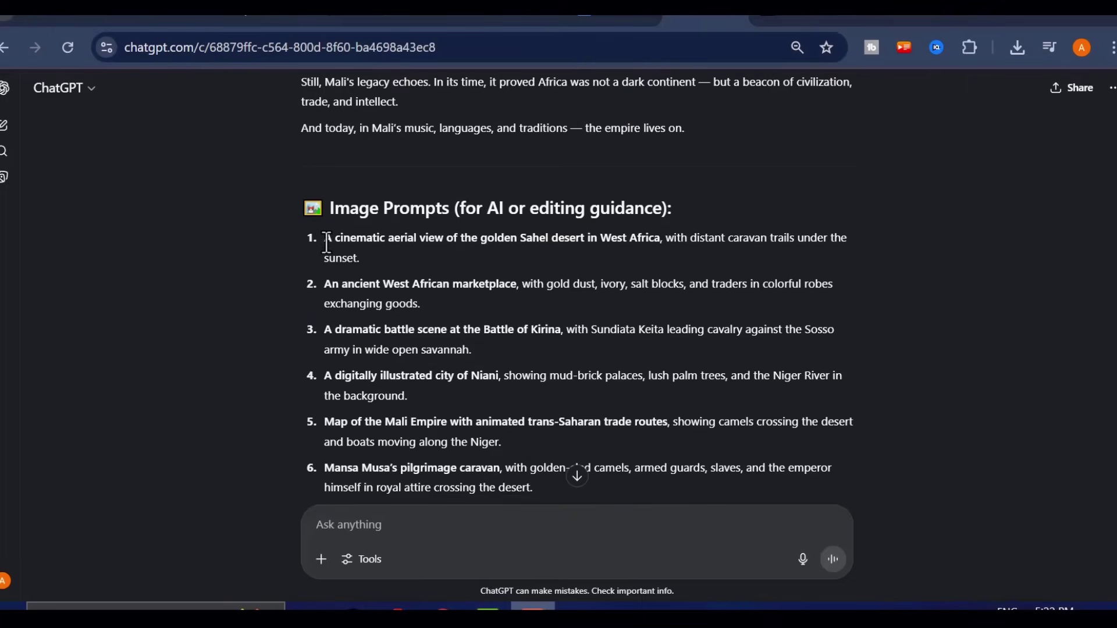
left_click_drag(327, 244, 371, 262)
right_click(388, 249)
left_click(407, 261)
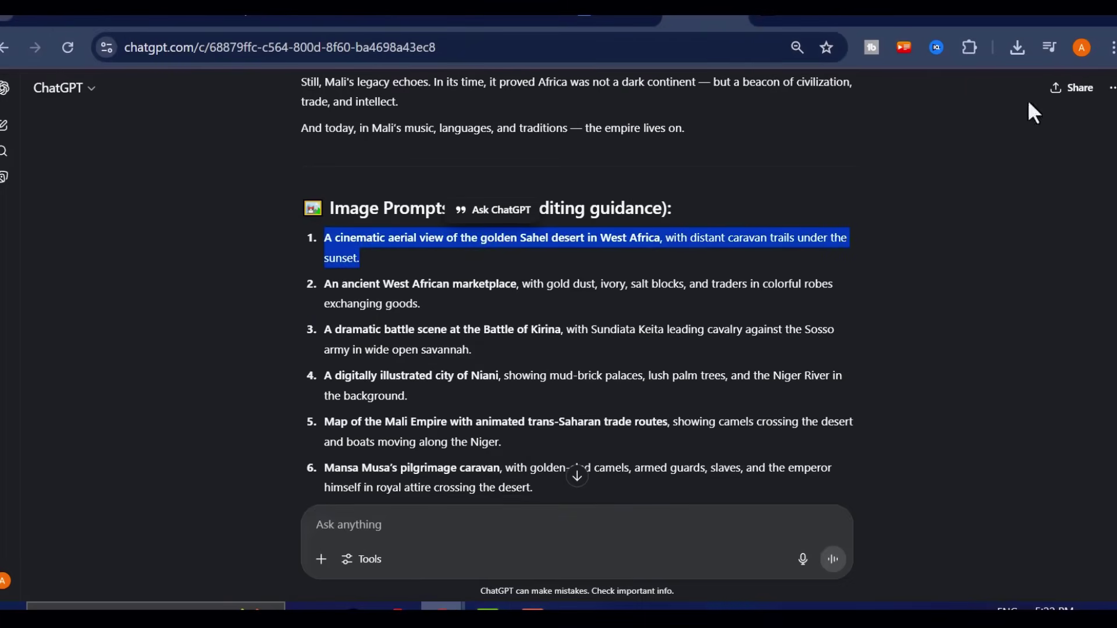
left_click(881, 19)
right_click(418, 424)
left_click(487, 217)
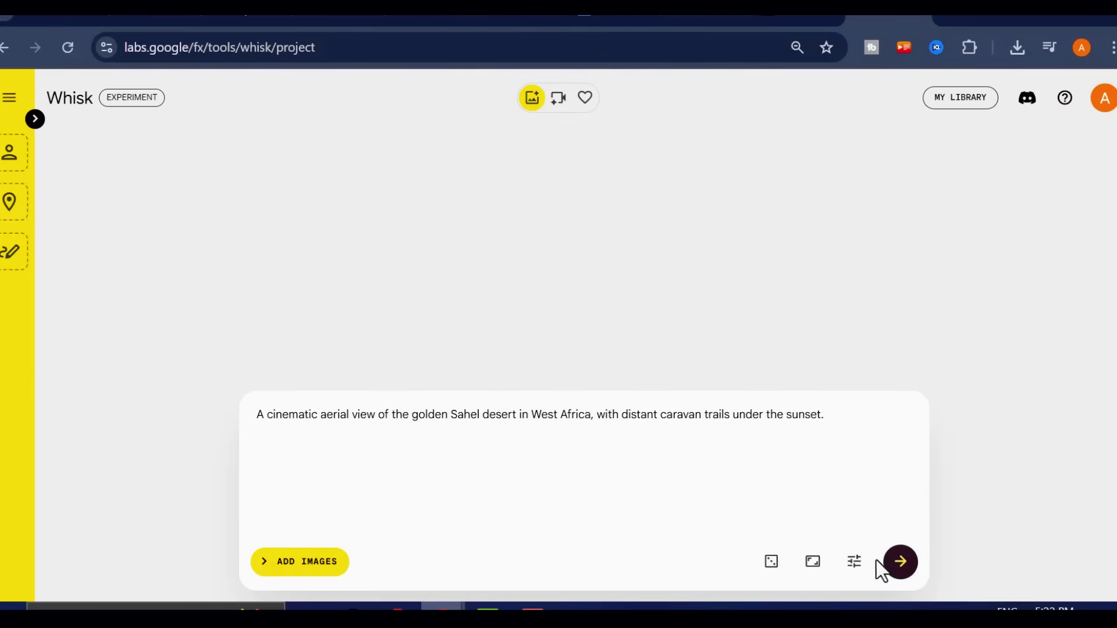
left_click(899, 563)
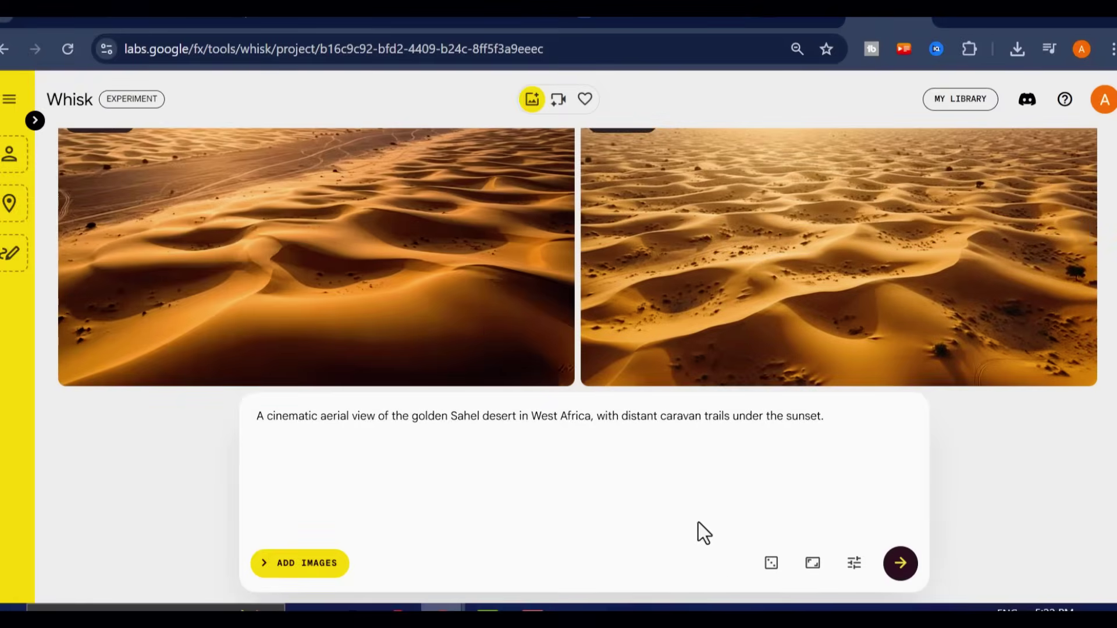
Download the left desert image from Whisk.
mouse_move(400, 256)
scroll(466, 314, "down", 1)
left_click(533, 370)
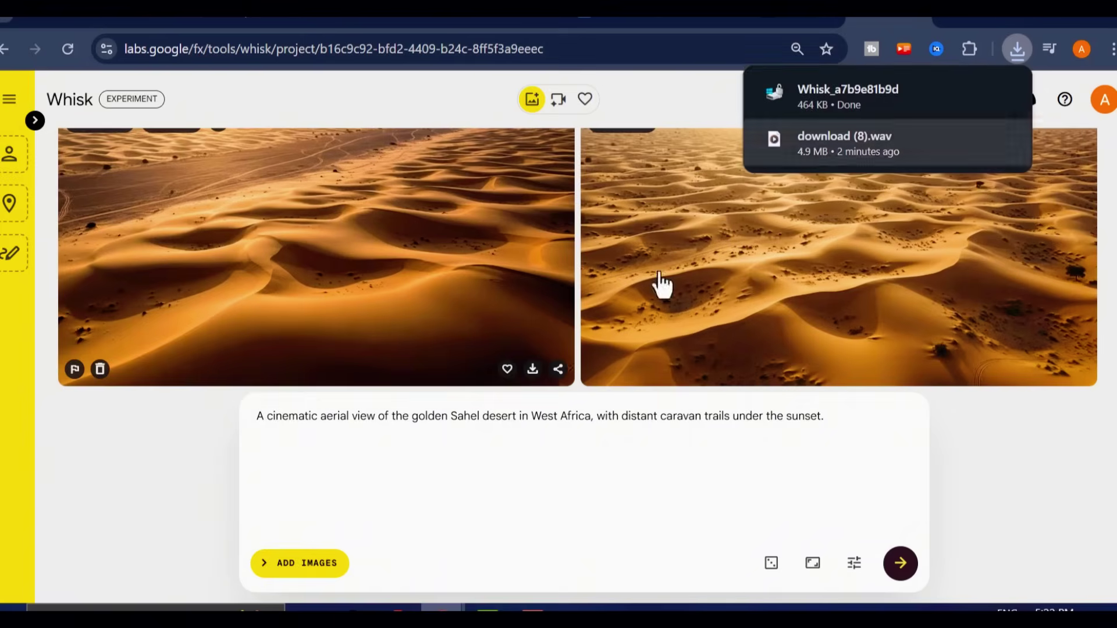
Replace the Whisk prompt with ChatGPT's prompt 2 and generate West African marketplace images.
left_click(720, 20)
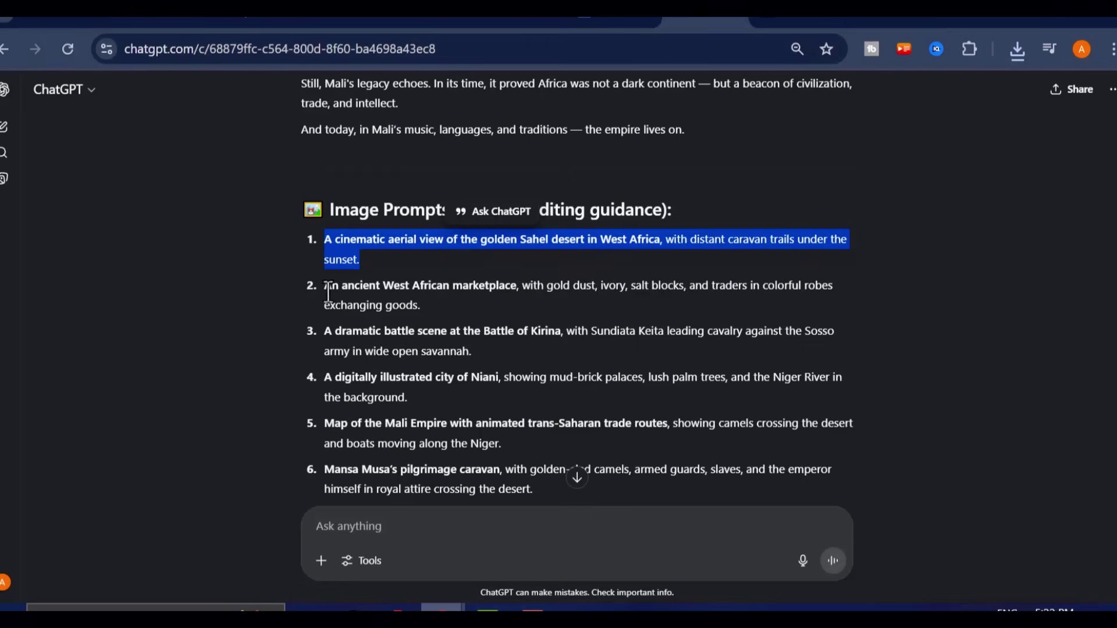
left_click_drag(324, 285, 420, 300)
right_click(428, 291)
left_click(459, 302)
left_click(890, 21)
triple_click(461, 416)
right_click(462, 417)
left_click(537, 291)
left_click(901, 566)
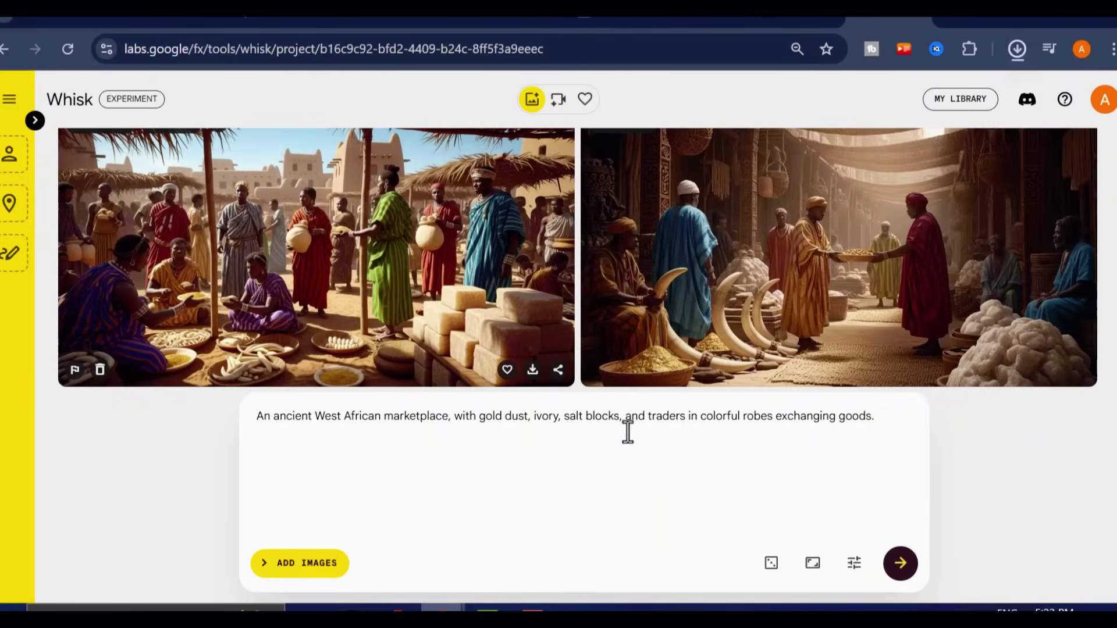
Select ChatGPT's Battle of Kirina prompt 3 and the current marketplace prompt in Whisk.
left_click(706, 22)
left_click_drag(324, 331, 473, 354)
left_click(887, 23)
triple_click(463, 420)
Paste the Kirina battle prompt into Whisk and rename the downloaded marketplace image to 2.
right_click(465, 424)
left_click(516, 284)
left_click(906, 295)
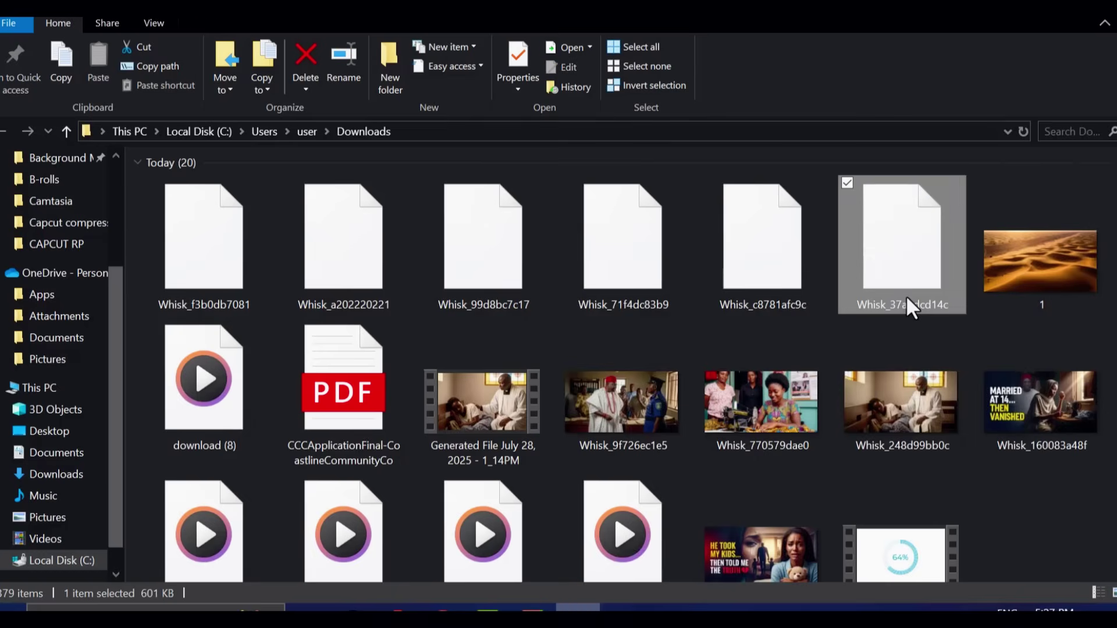
right_click(905, 295)
left_click(628, 564)
type("2")
key("Return")
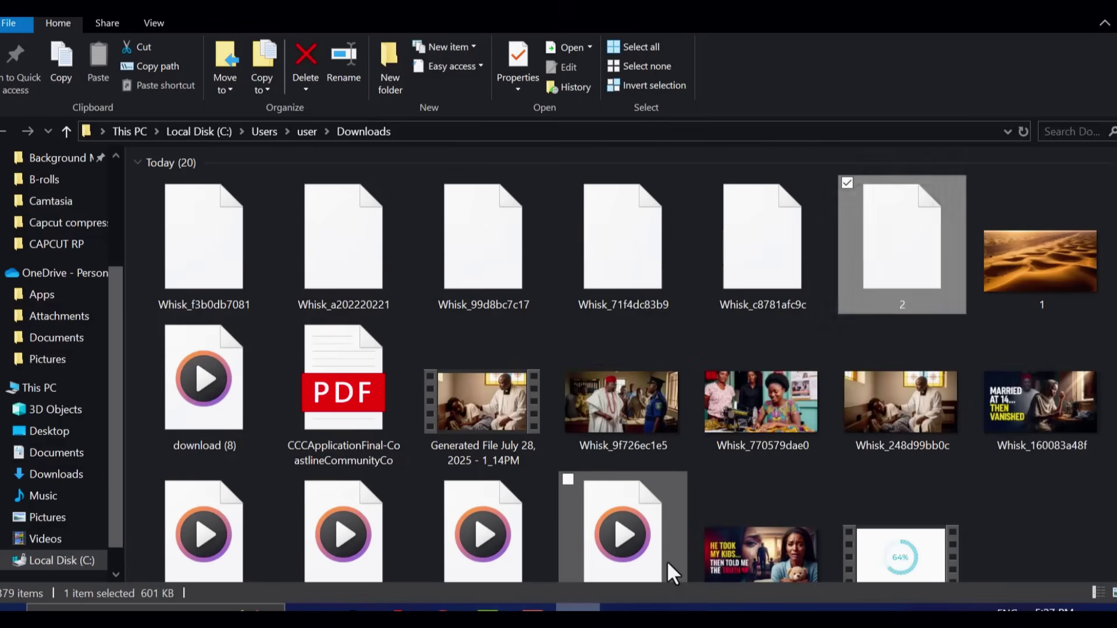
Rename the file Whisk_c8781afc9c to 3.png.
left_click(756, 257)
right_click(756, 257)
left_click(527, 563)
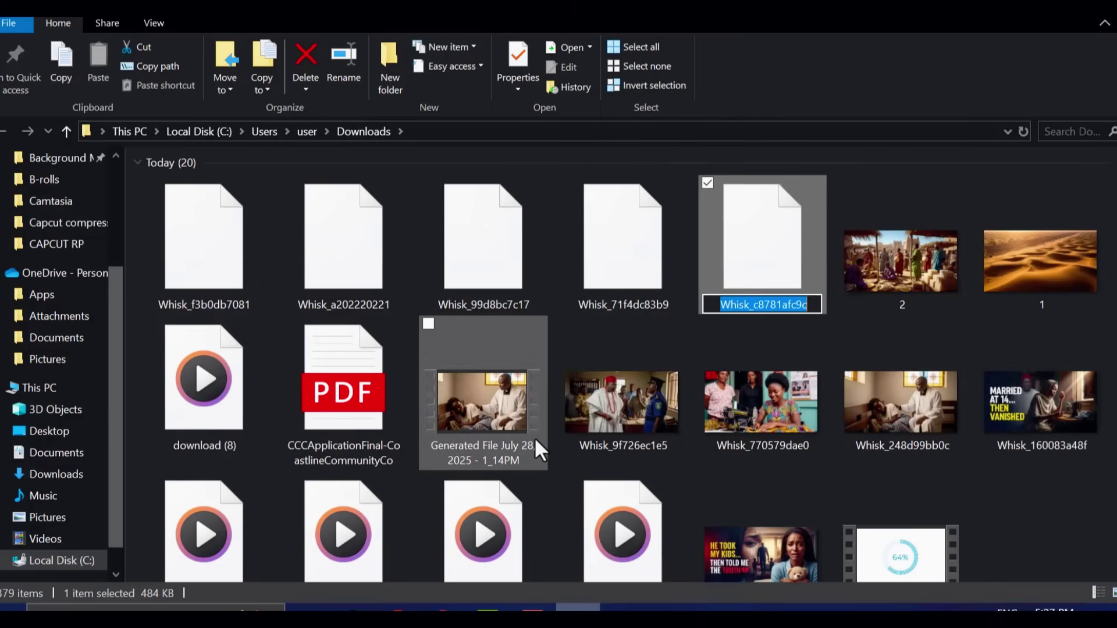
type("3.png")
key("Return")
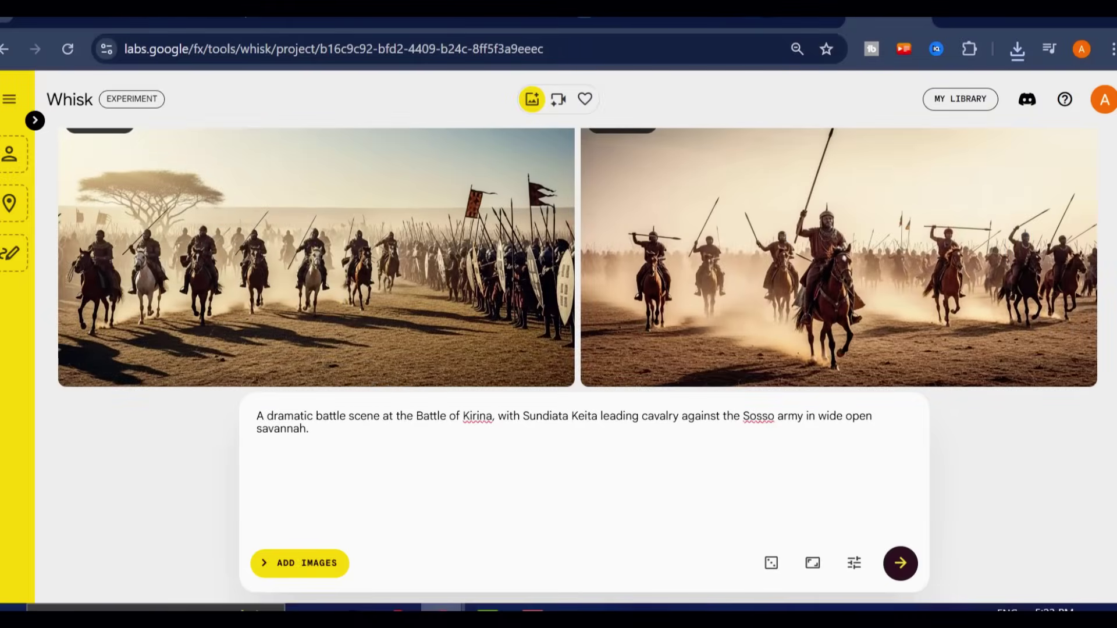
Download the right Kirina battle image.
scroll(925, 279, "up", 2)
scroll(922, 294, "down", 2)
left_click(1055, 370)
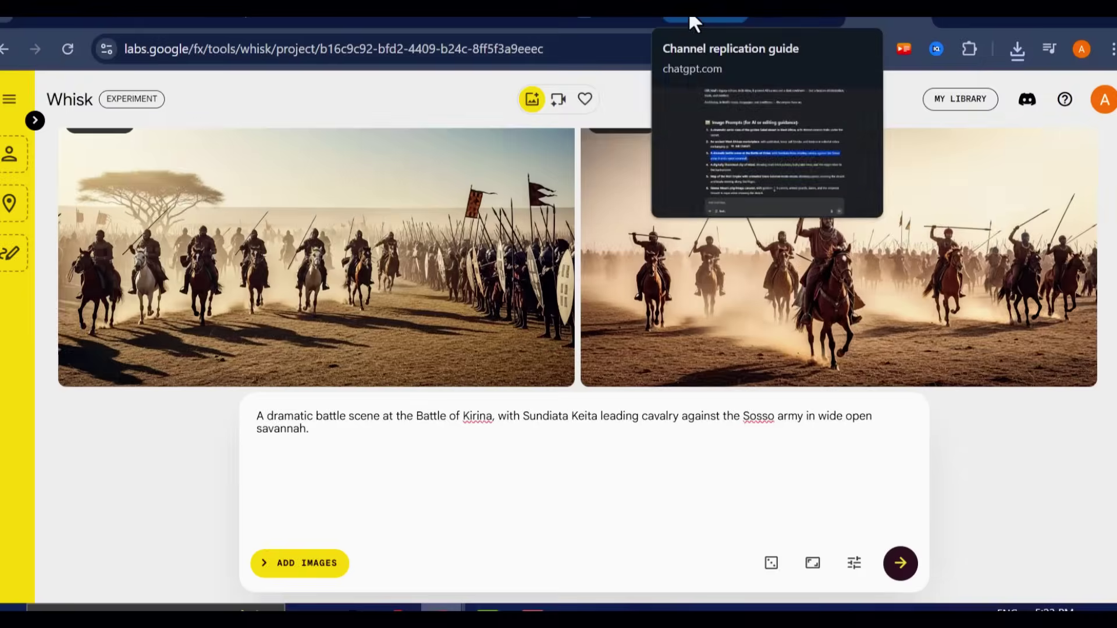
Replace the Whisk prompt with ChatGPT's Niani prompt 4 and generate images.
left_click(690, 16)
left_click_drag(322, 378, 427, 395)
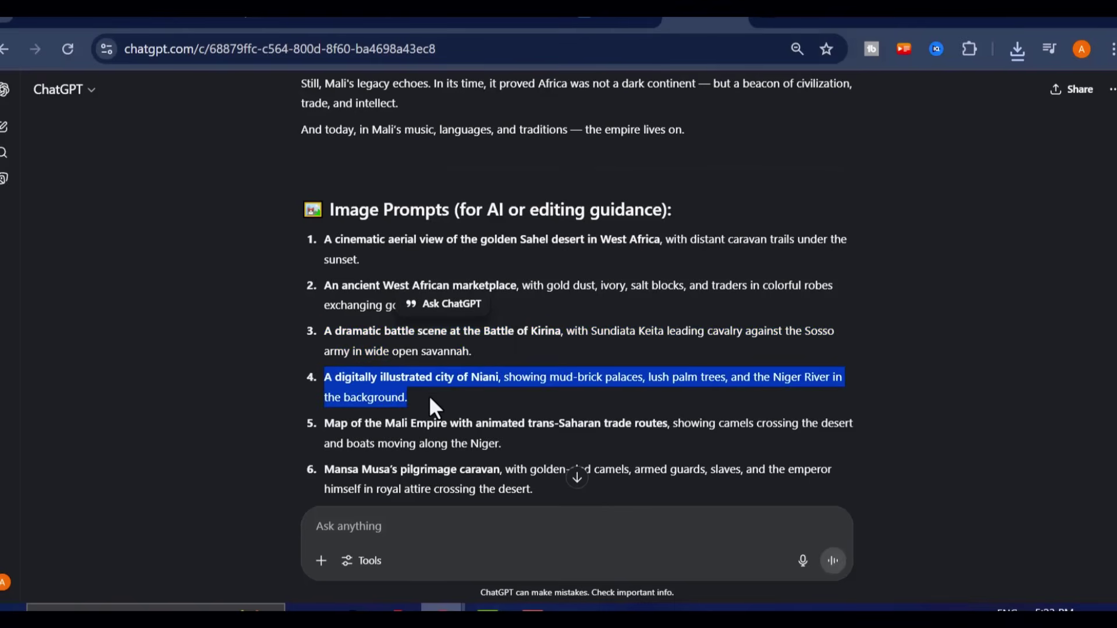
right_click(487, 390)
left_click(492, 395)
left_click(887, 22)
triple_click(504, 407)
right_click(505, 408)
left_click(564, 282)
left_click(901, 563)
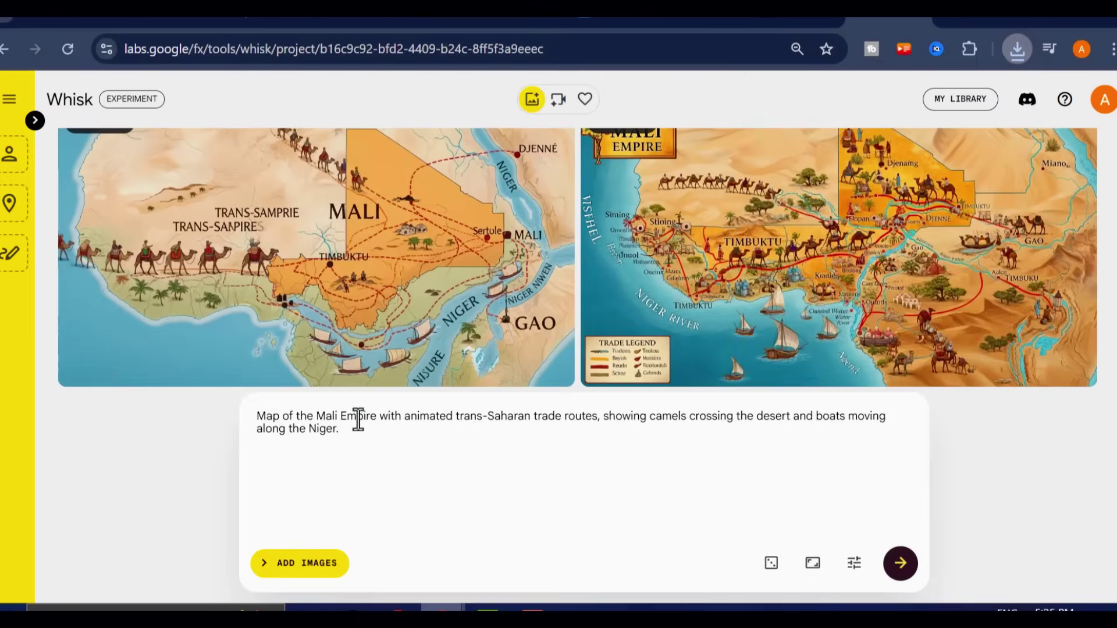
Replace the Mali map prompt with the Mansa Musa caravan prompt and generate images.
triple_click(357, 418)
right_click(367, 420)
left_click(391, 281)
left_click(900, 563)
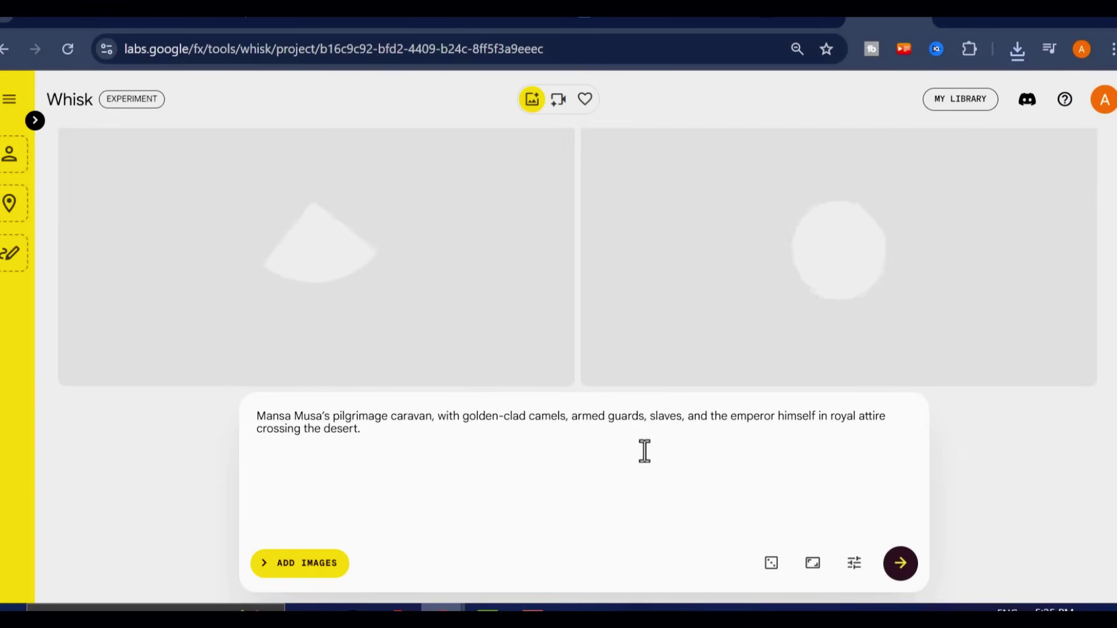
Copy the Sankoré Mosque prompt from ChatGPT and paste it over the caravan prompt.
left_click(619, 24)
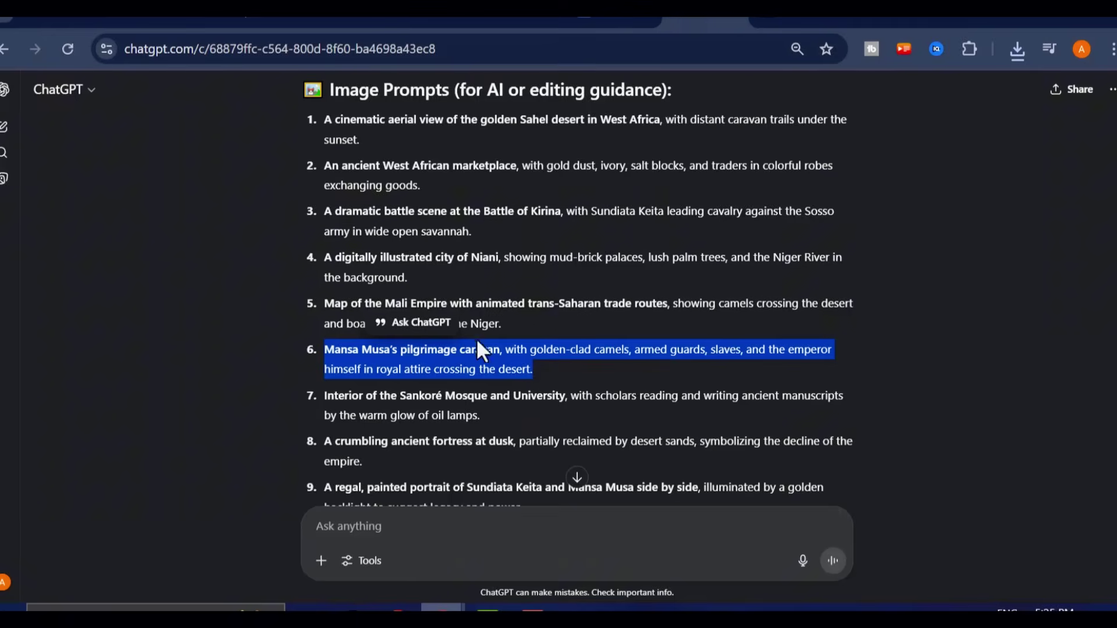
scroll(476, 338, "down", 1)
left_click_drag(322, 275, 502, 299)
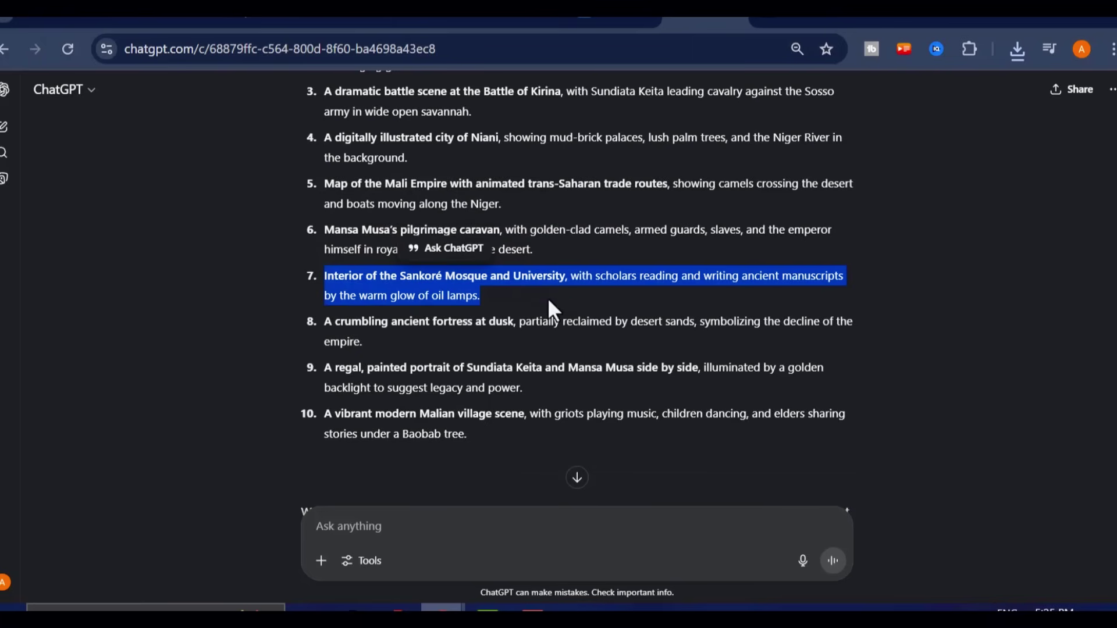
left_click(887, 22)
key("ctrl+a")
right_click(494, 419)
left_click(560, 280)
Download the left caravan image, generate the Sankoré Mosque images, and download the left one.
left_click(533, 370)
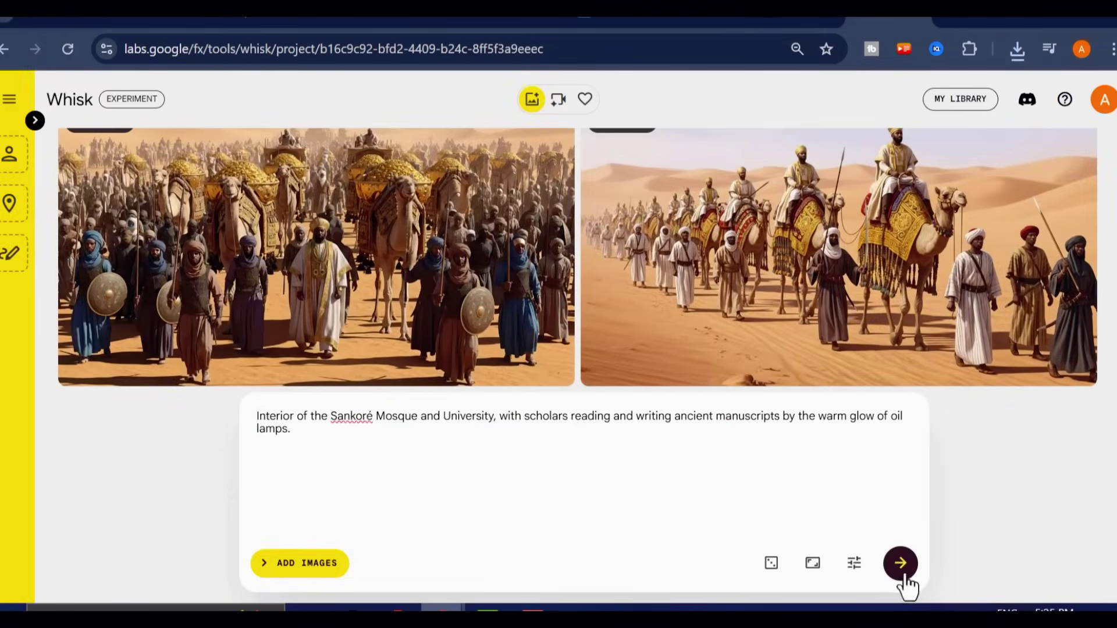
left_click(905, 573)
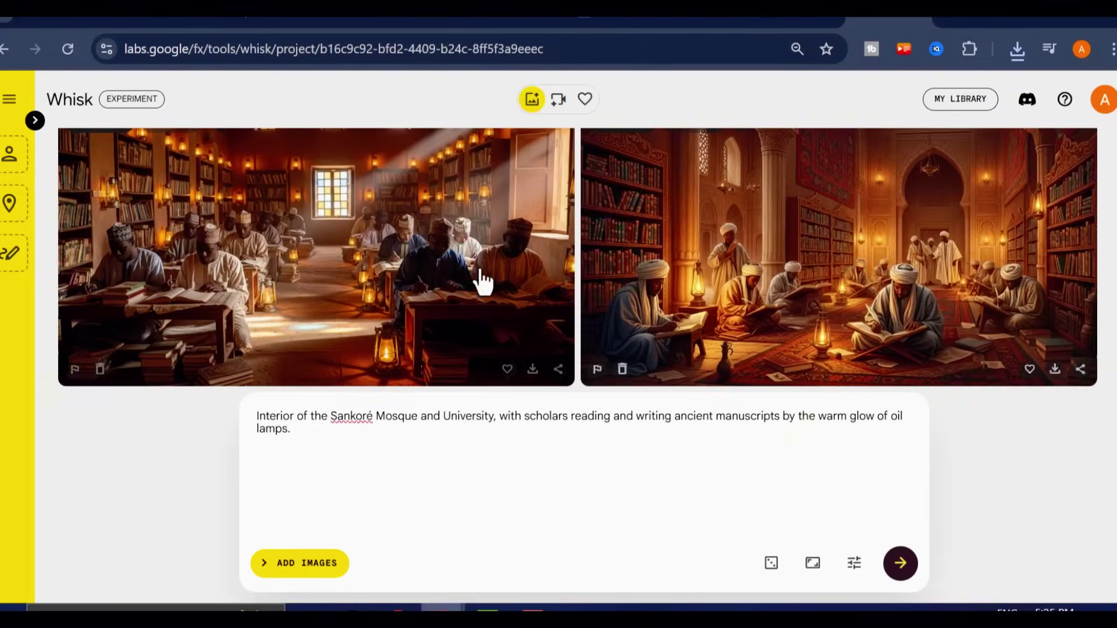
left_click(534, 379)
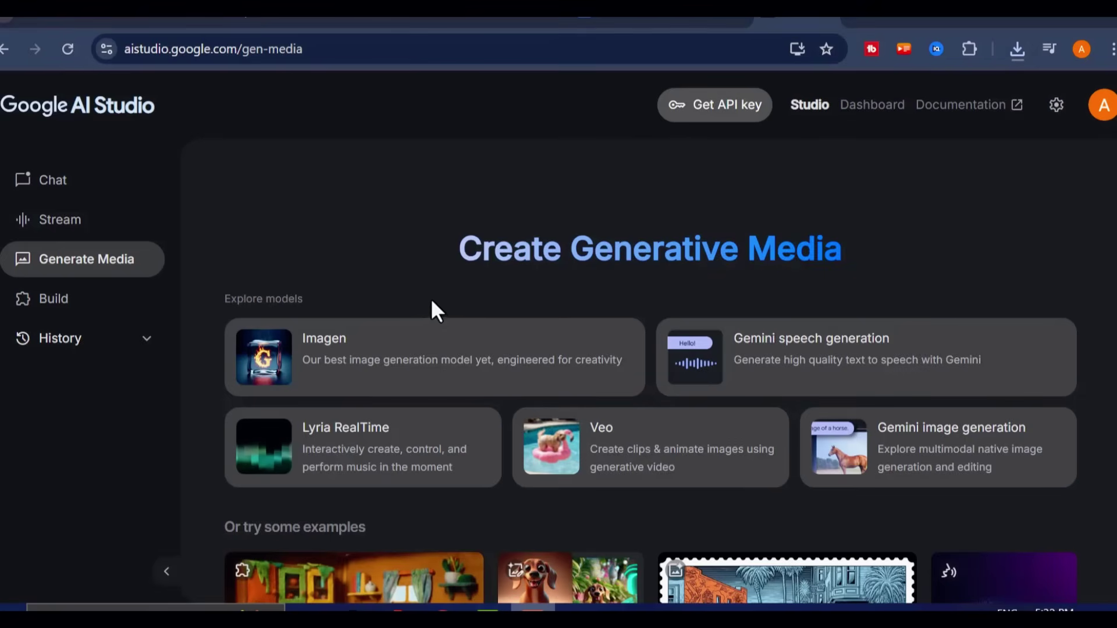
Open Veo video generation in AI Studio and dismiss the free quota notice.
scroll(434, 303, "down", 2)
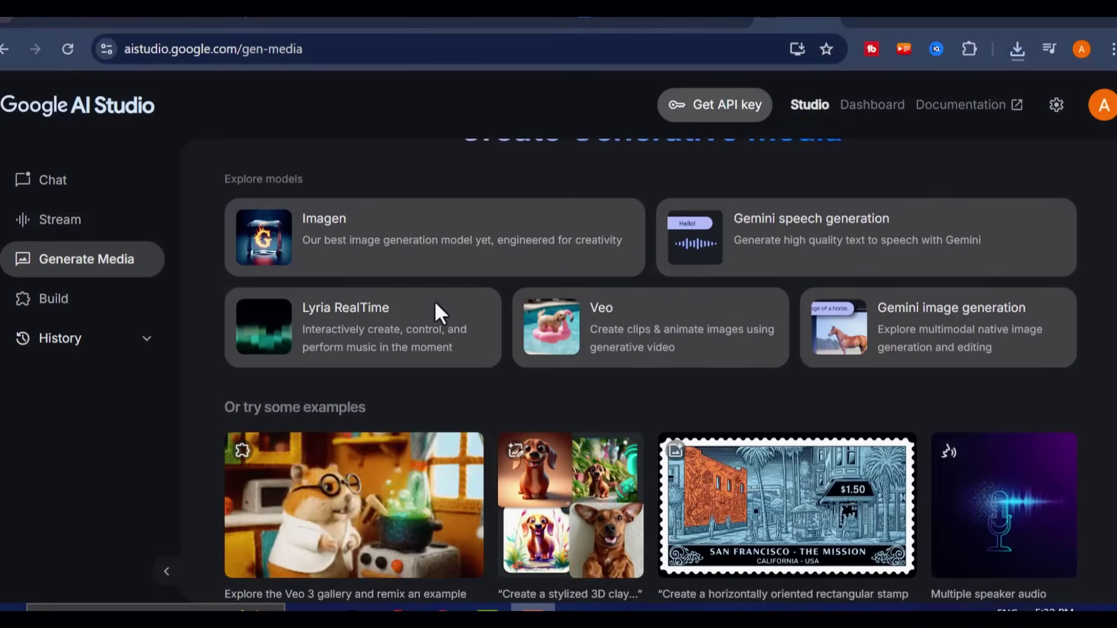
scroll(428, 357, "down", 2)
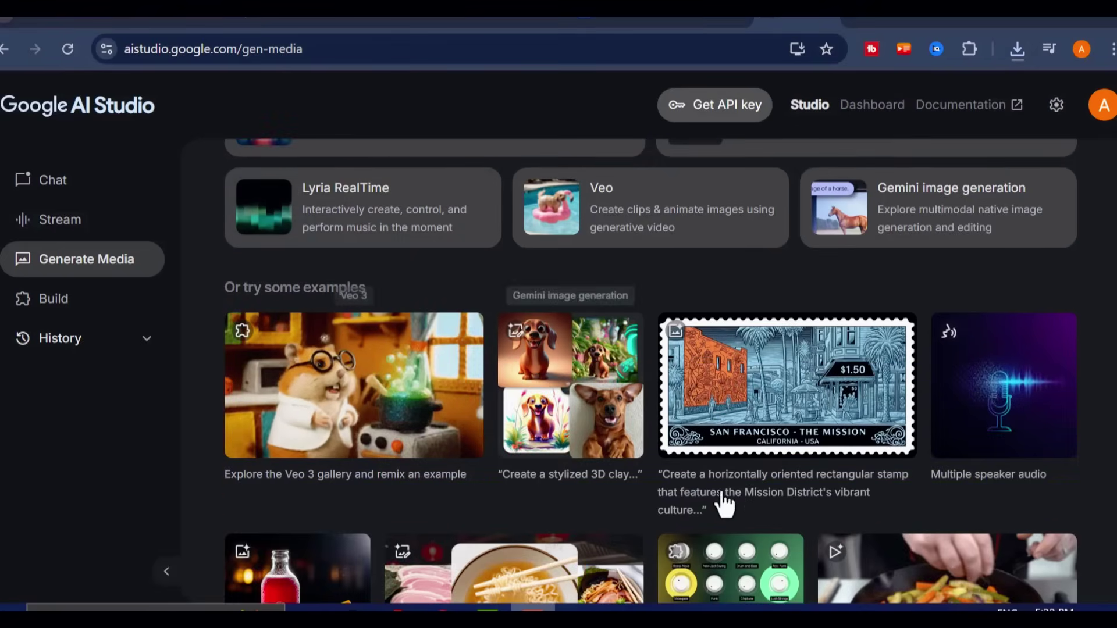
scroll(992, 544, "down", 2)
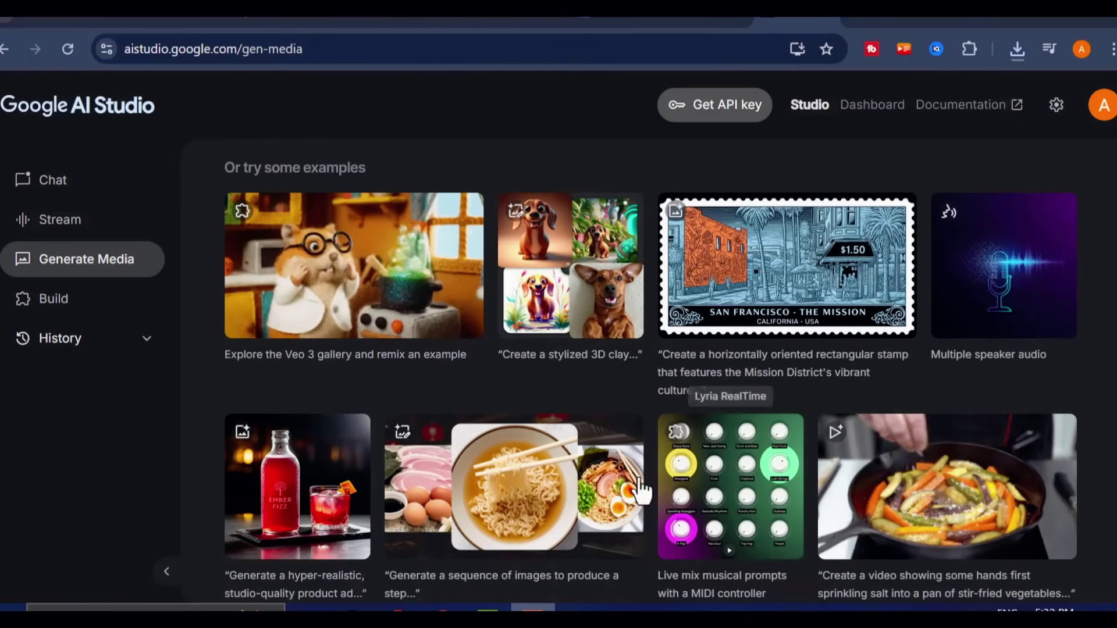
scroll(430, 503, "down", 4)
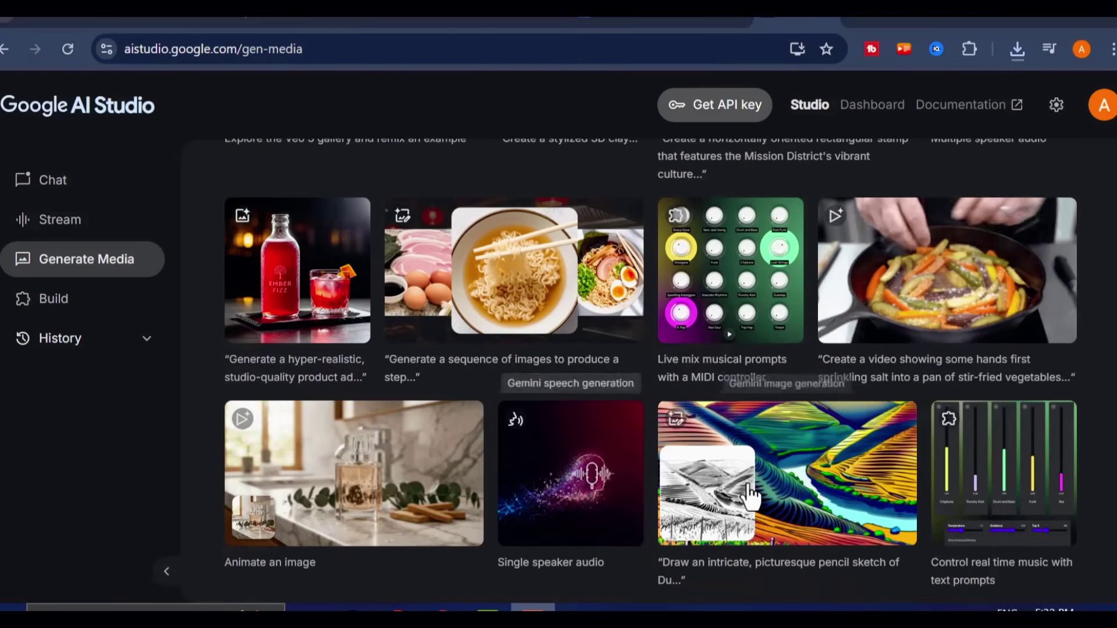
scroll(750, 496, "up", 9)
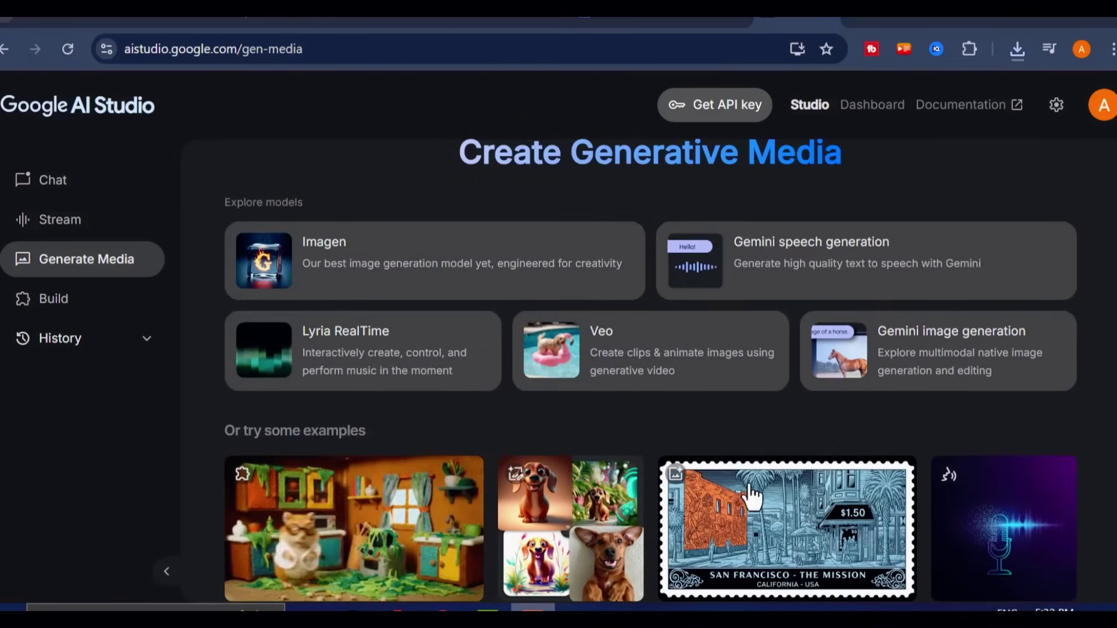
left_click(643, 361)
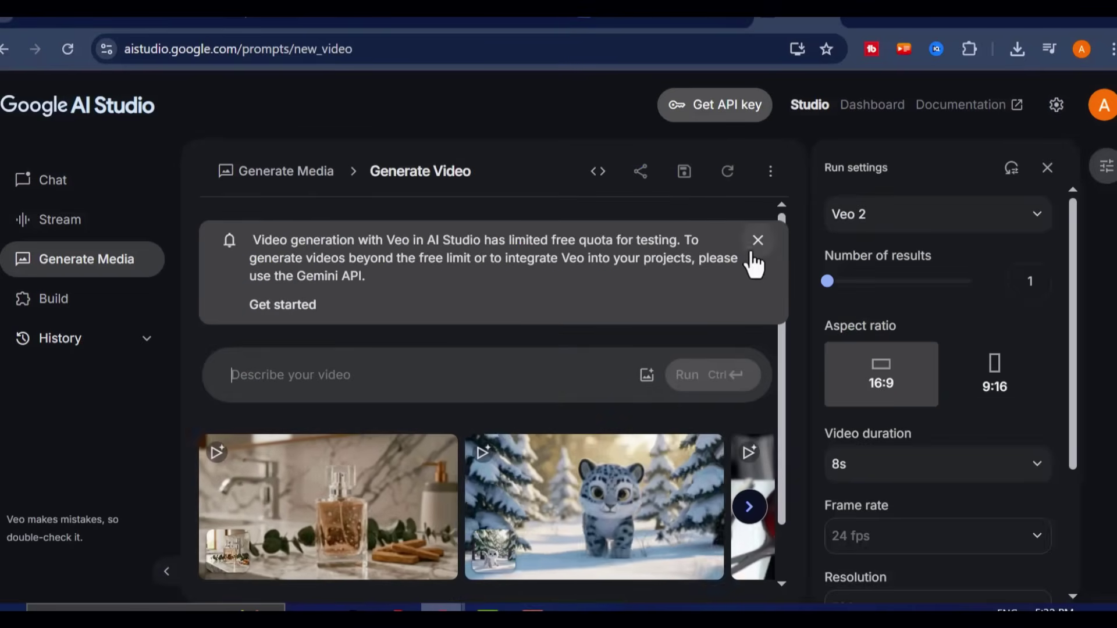
left_click(758, 240)
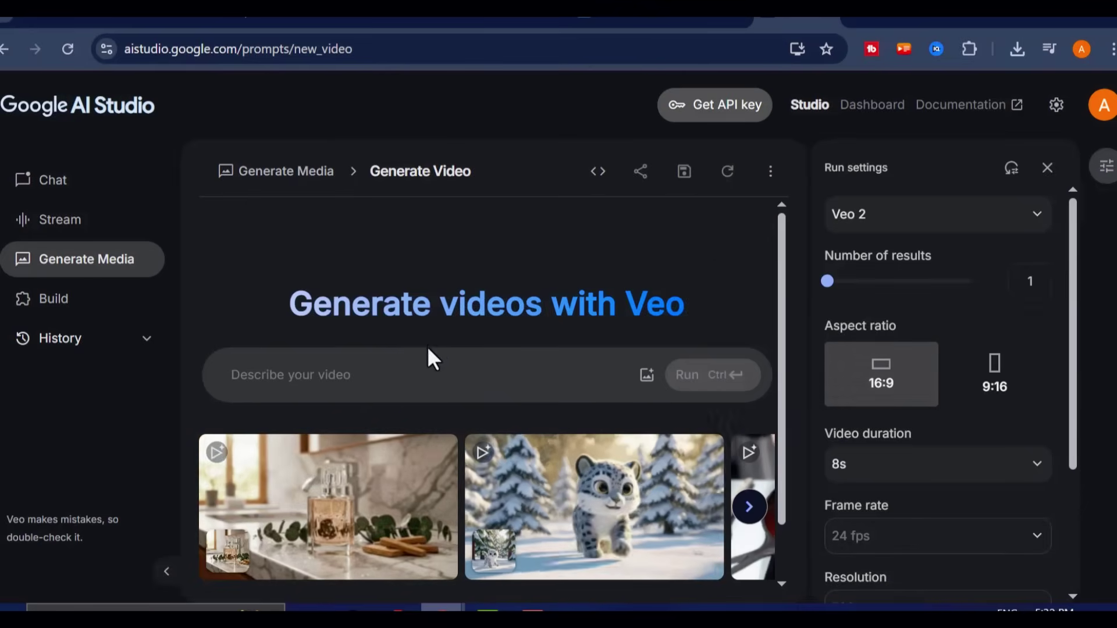
Generate a video from desert image 1 with the prompt 'cool wind blows throught the sahara'.
left_click(416, 375)
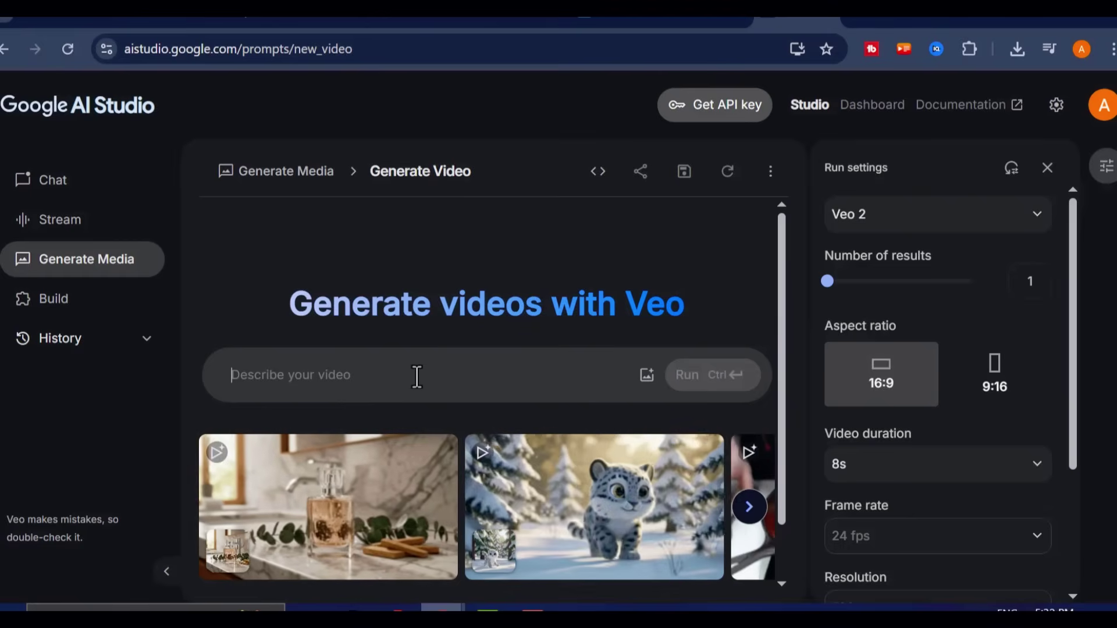
left_click(644, 389)
left_click(605, 465)
left_click(361, 433)
left_click(907, 575)
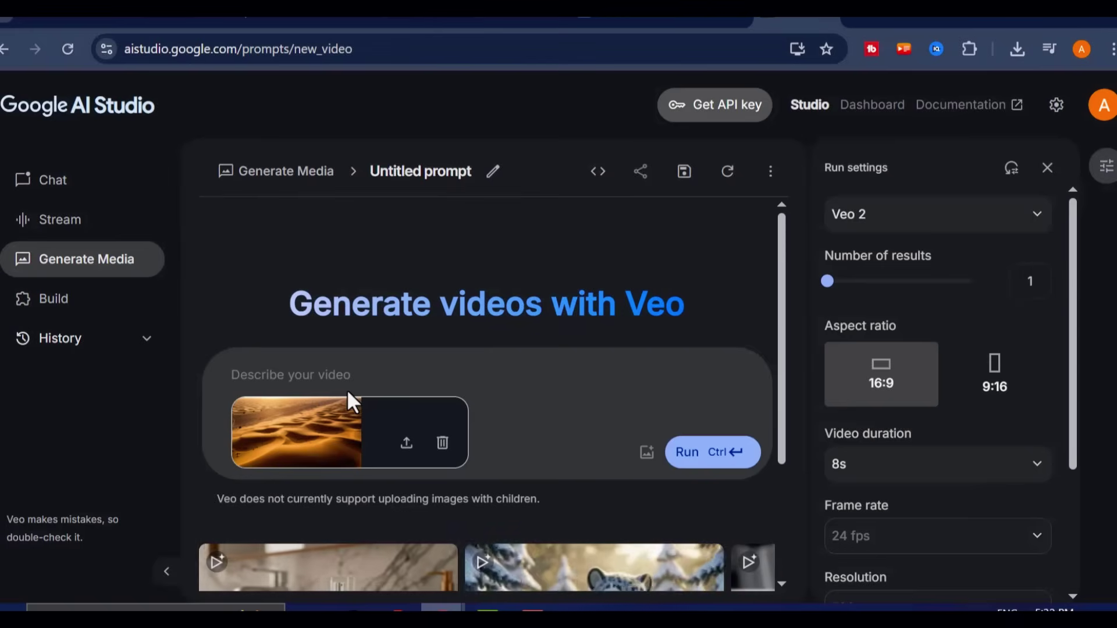
left_click(342, 369)
type("cool wind blow")
type("s throught the sahara")
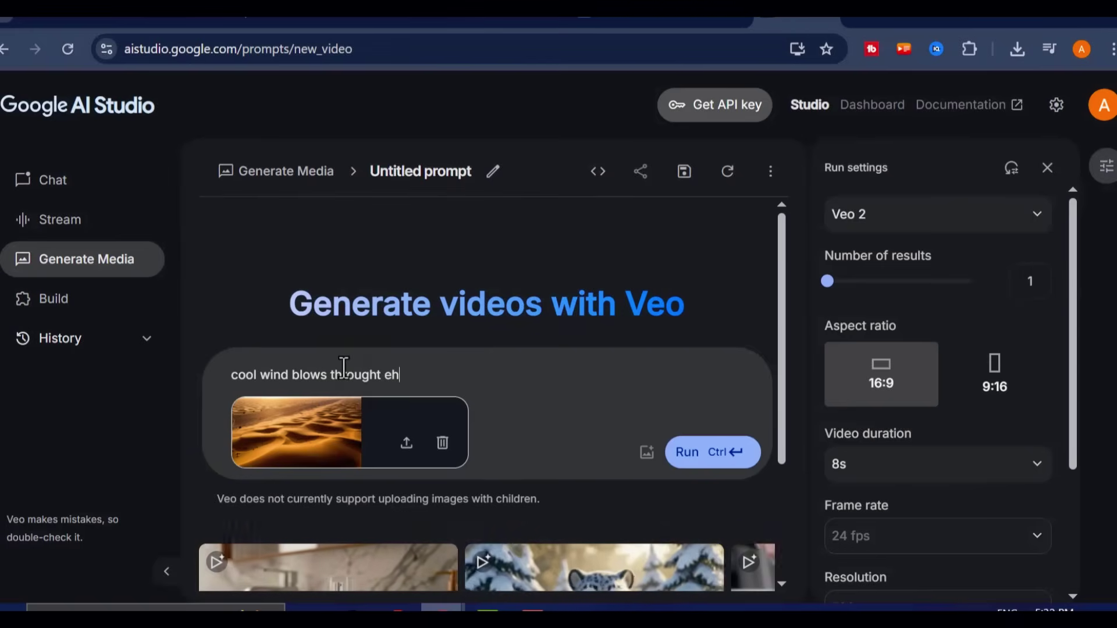
left_click(722, 457)
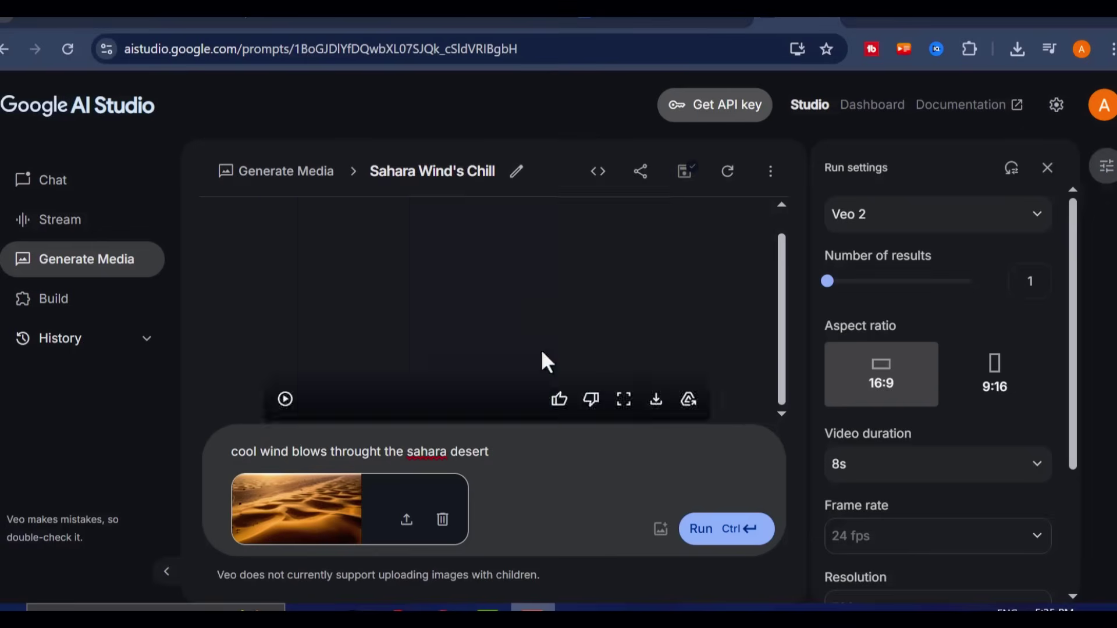
Clear the old prompt text and remove the attached desert image.
double_click(458, 447)
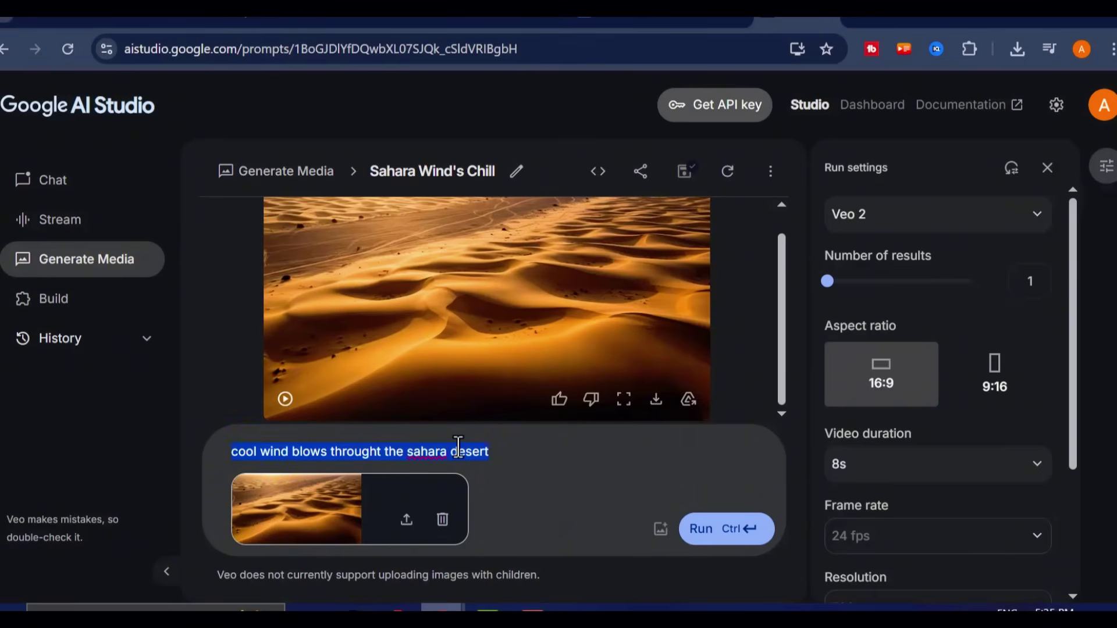
key("BackSpace")
left_click(444, 524)
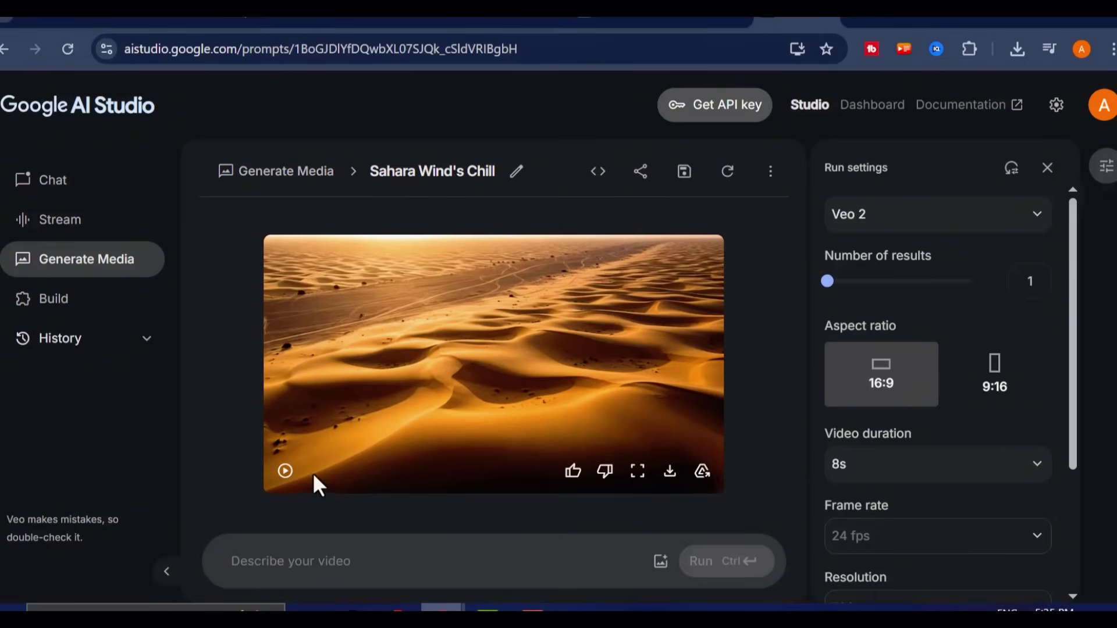
Preview and download the Sahara wind video, then play the generated king video.
left_click(285, 471)
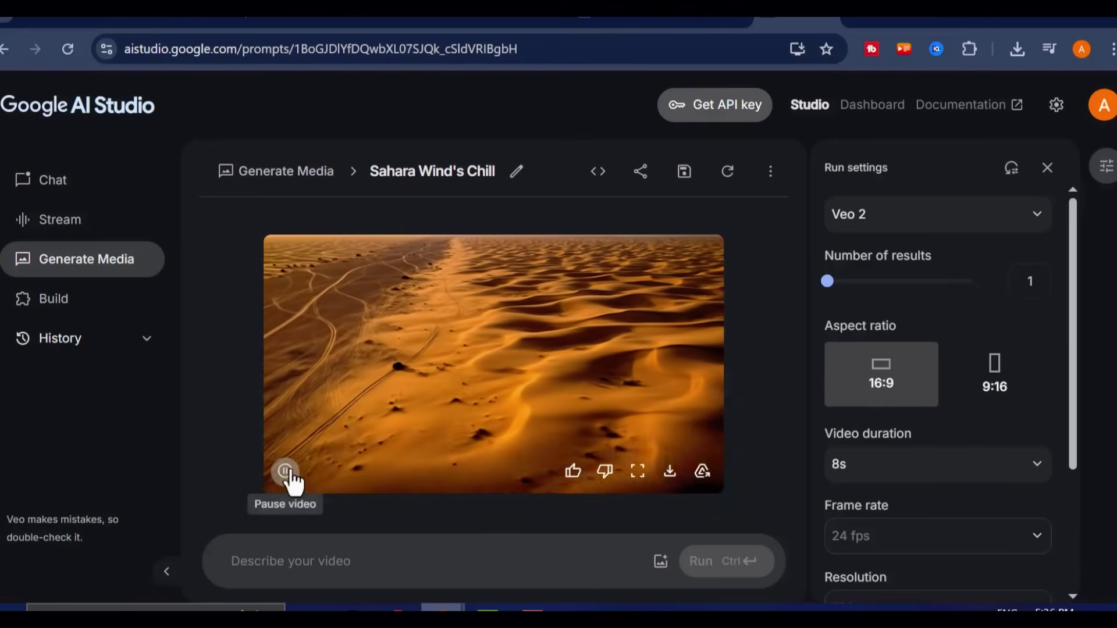
left_click(288, 472)
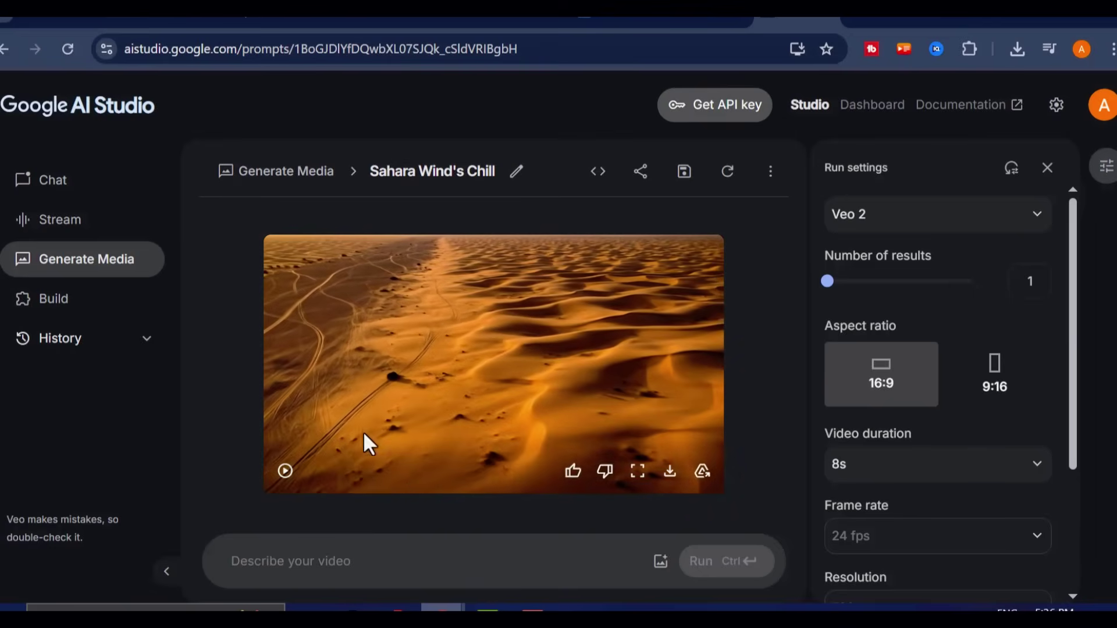
left_click(670, 472)
left_click(659, 562)
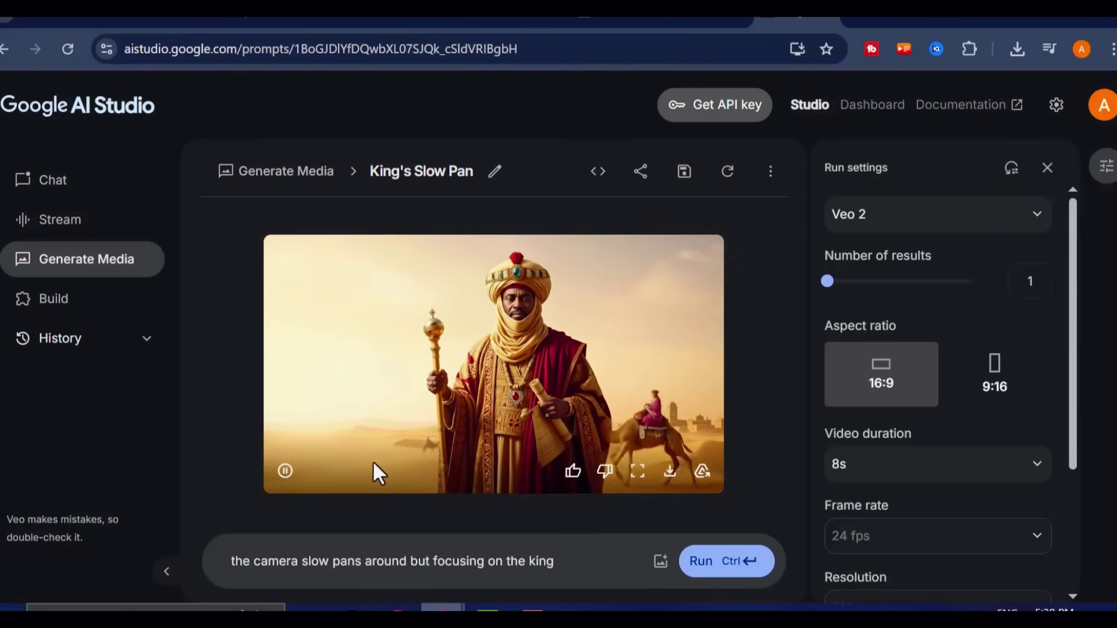
left_click(670, 471)
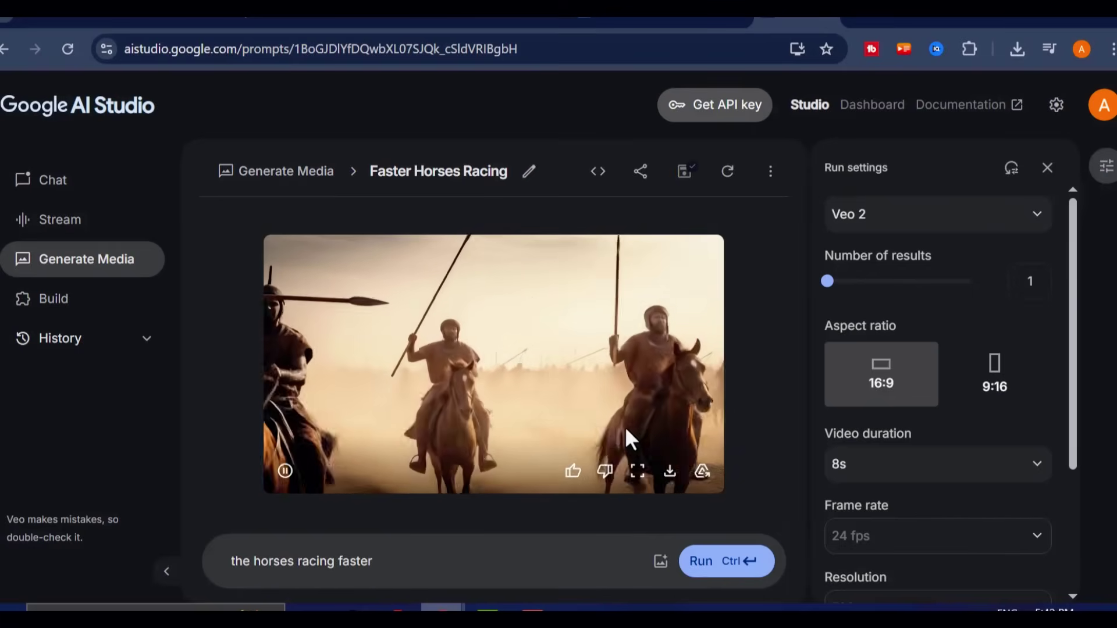
Download the horse racing video and filter the YouTube audio library by 'epic'.
left_click(671, 471)
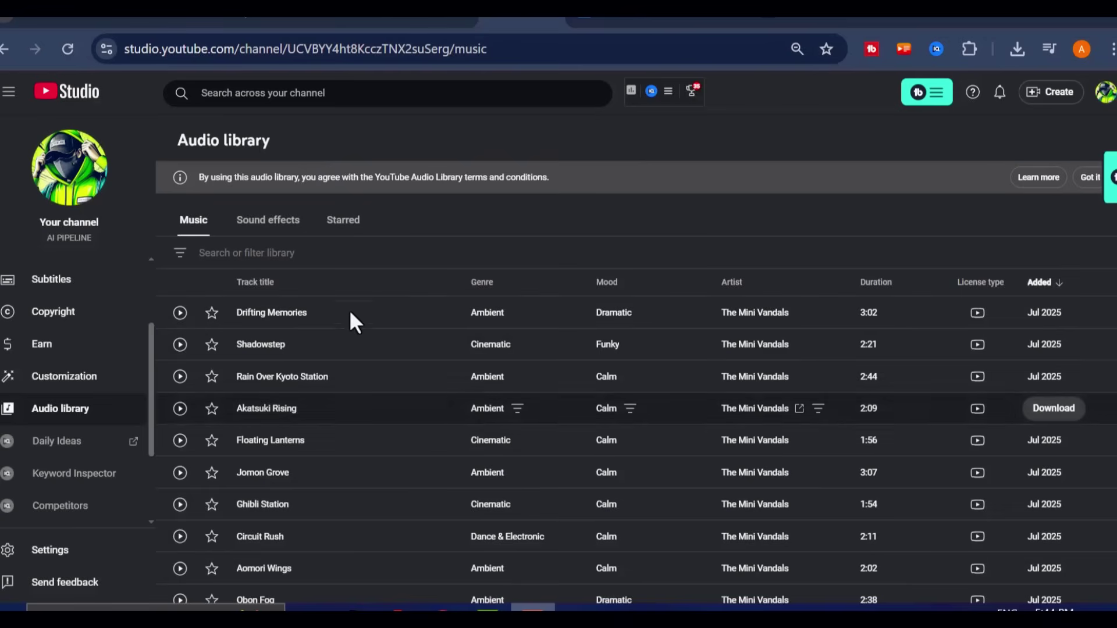
left_click(320, 254)
type("epic")
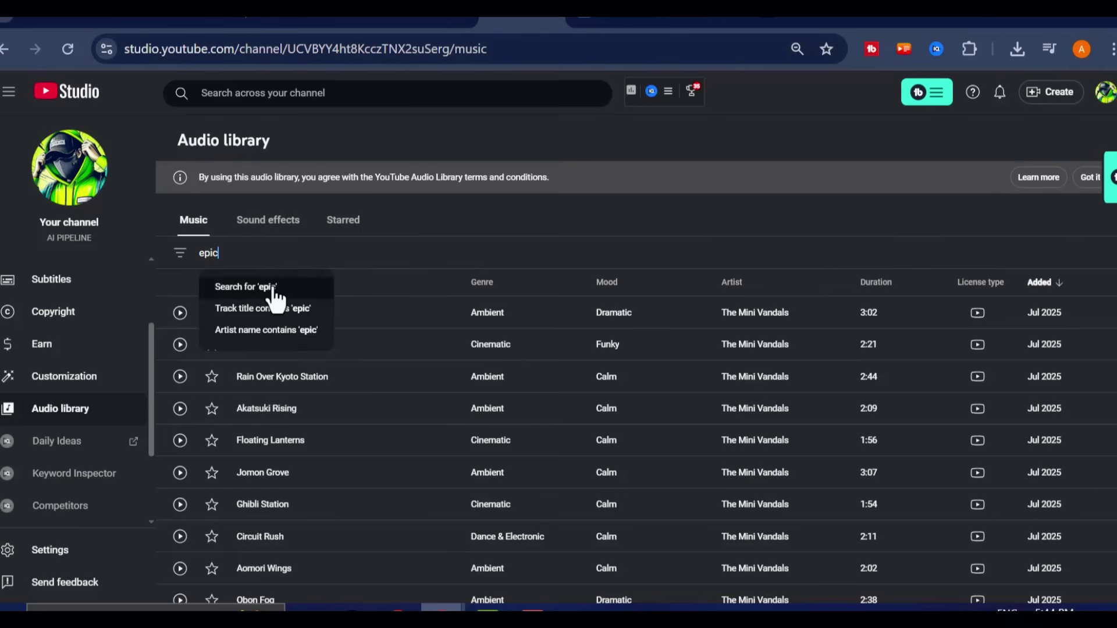
left_click(246, 287)
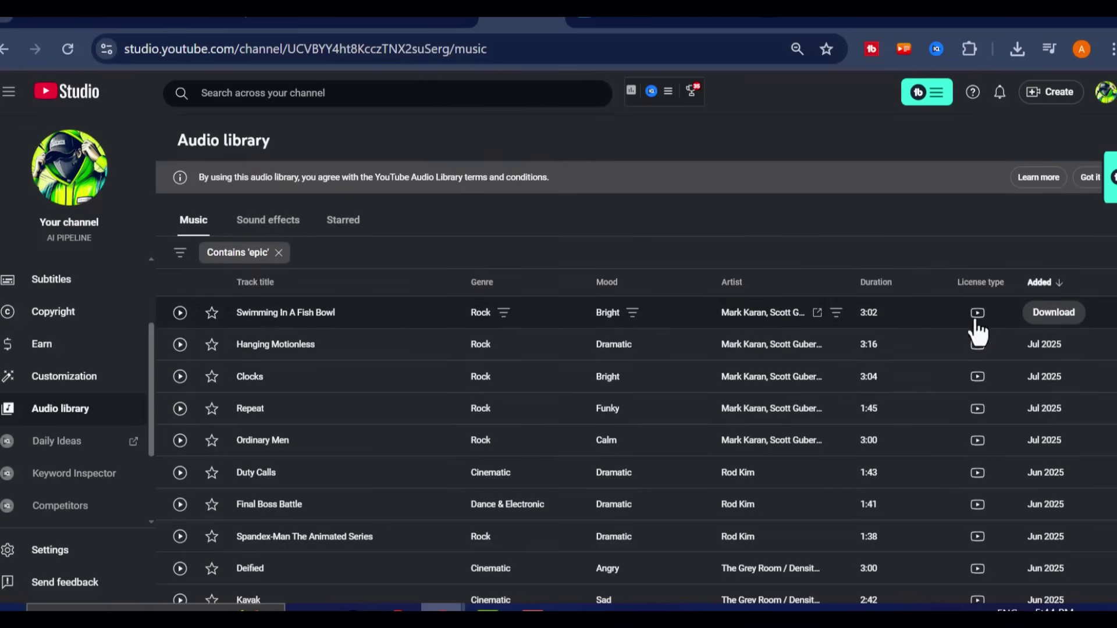
Preview Swimming In A Fish Bowl and Hanging Motionless, then pause.
left_click(180, 314)
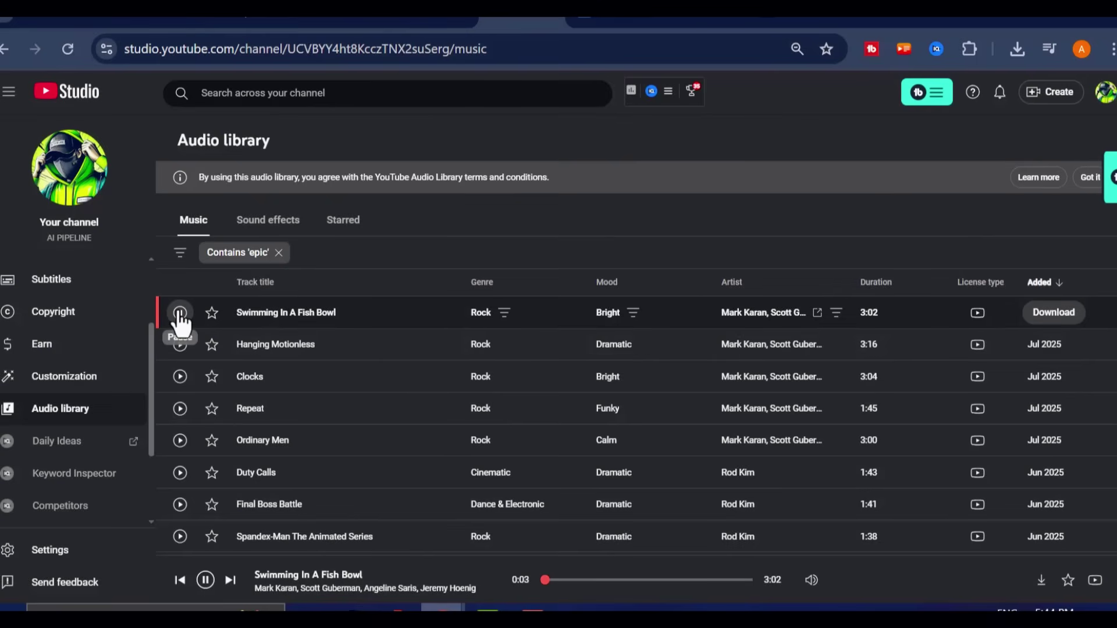
left_click(180, 345)
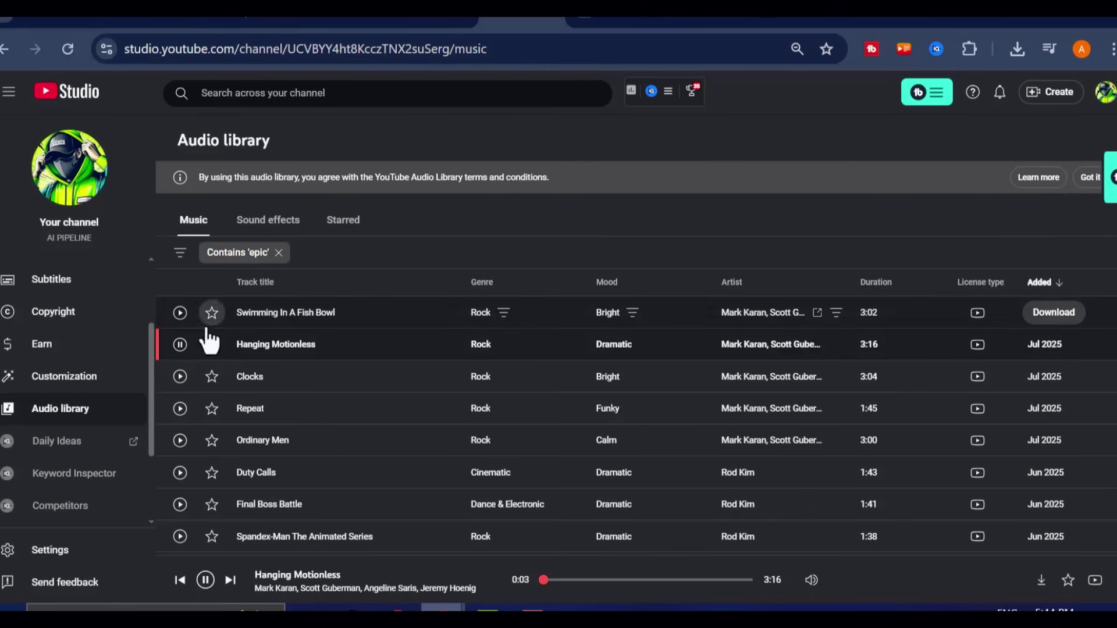
left_click(180, 344)
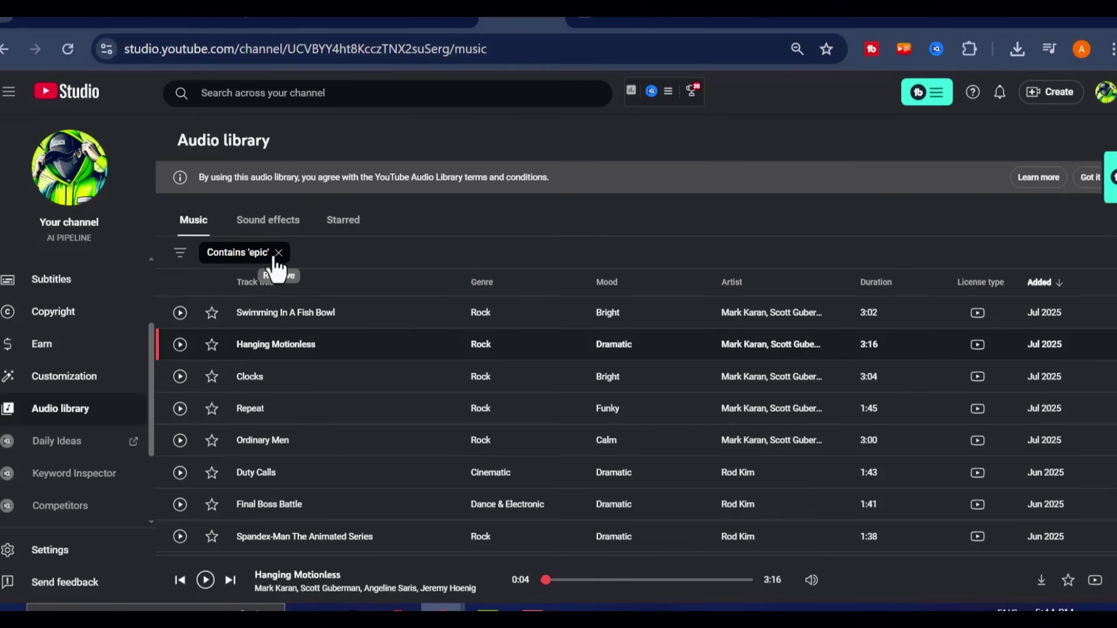
Replace the 'epic' filter with a 'cinematic' search in the audio library.
left_click(277, 256)
left_click(279, 254)
type("cin")
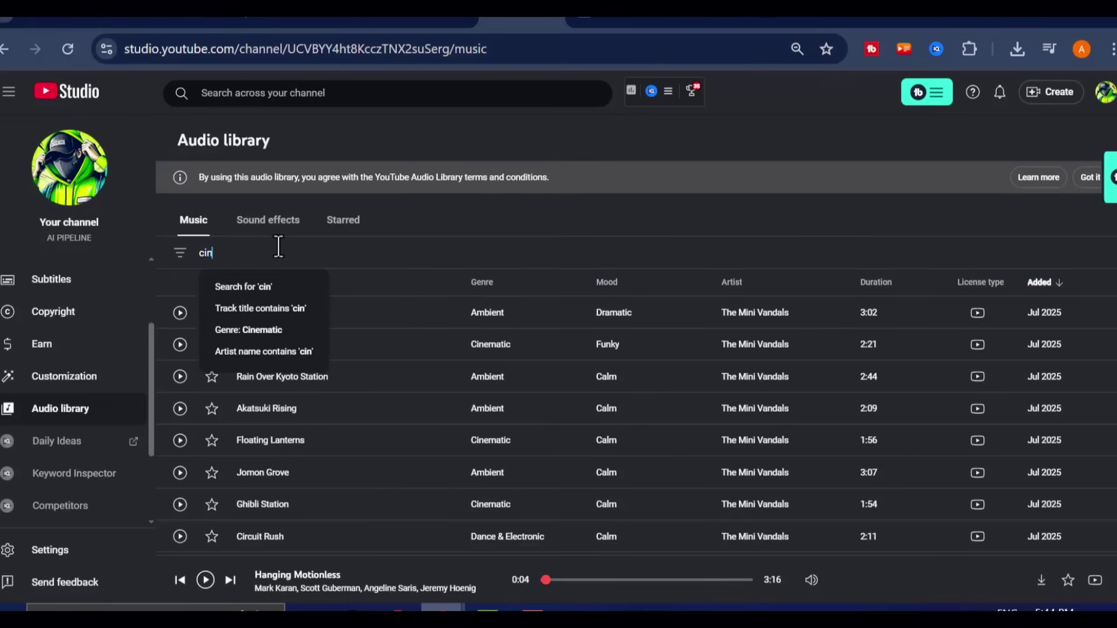
type("ematic")
key("Return")
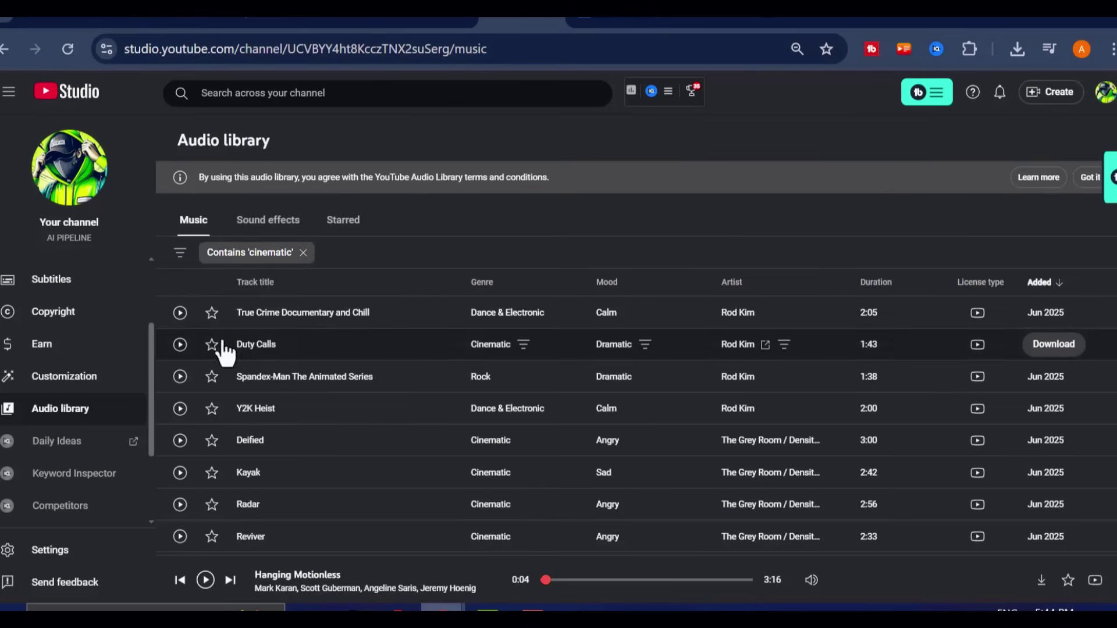
Preview True Crime Documentary and Chill, Duty Calls and Deified, then pause.
left_click(181, 314)
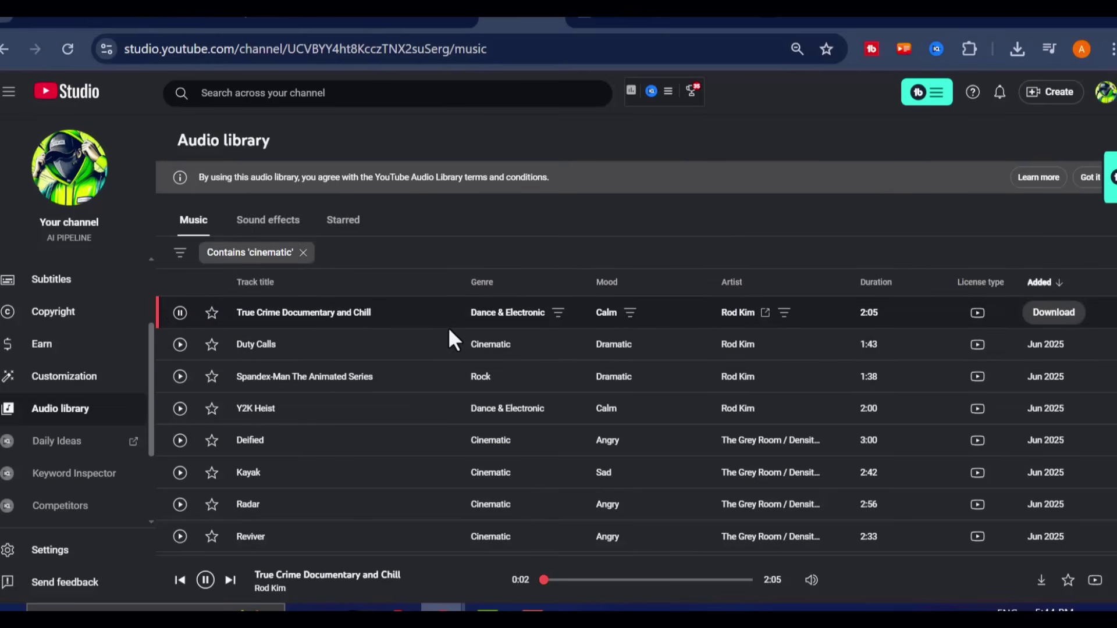
left_click(180, 345)
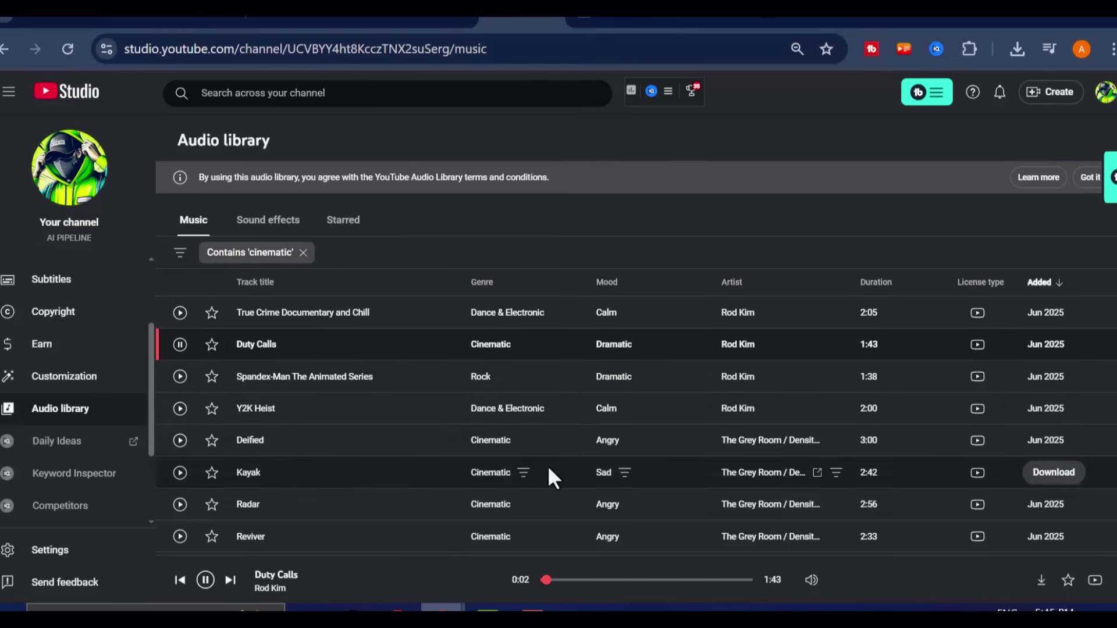
left_click(180, 441)
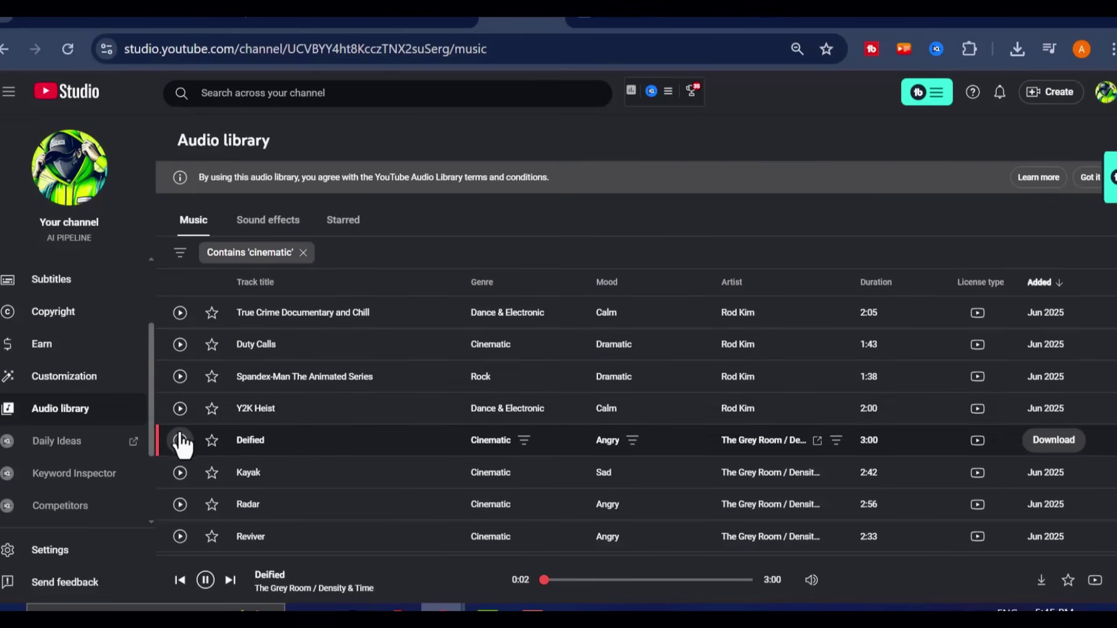
left_click(285, 445)
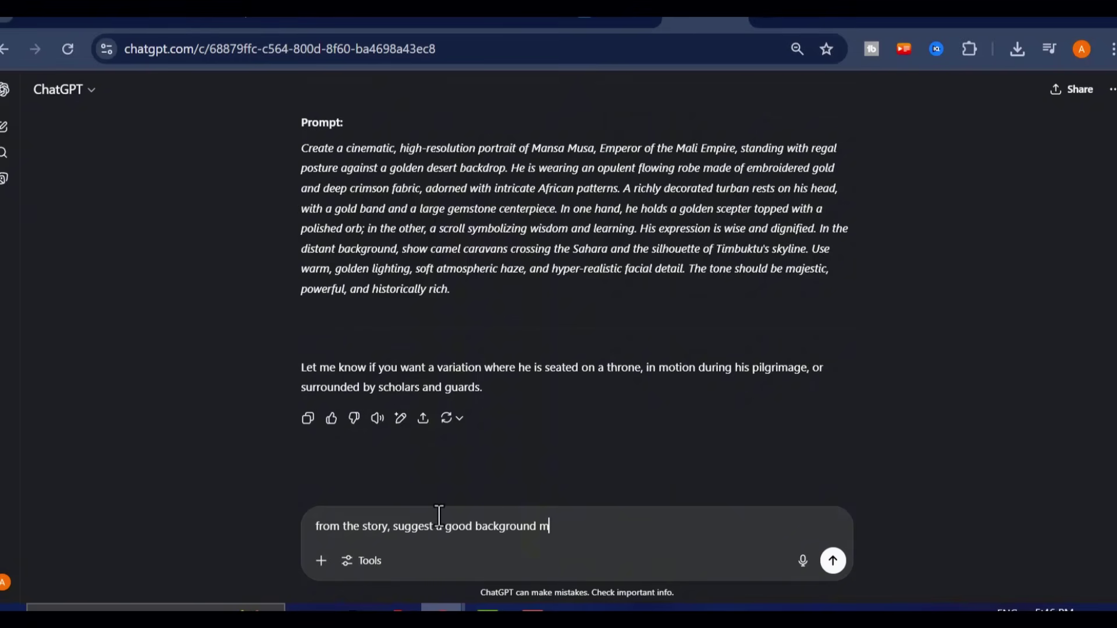
Send the music request and review the African-inspired orchestral suggestion and similar-music sources.
key("Return")
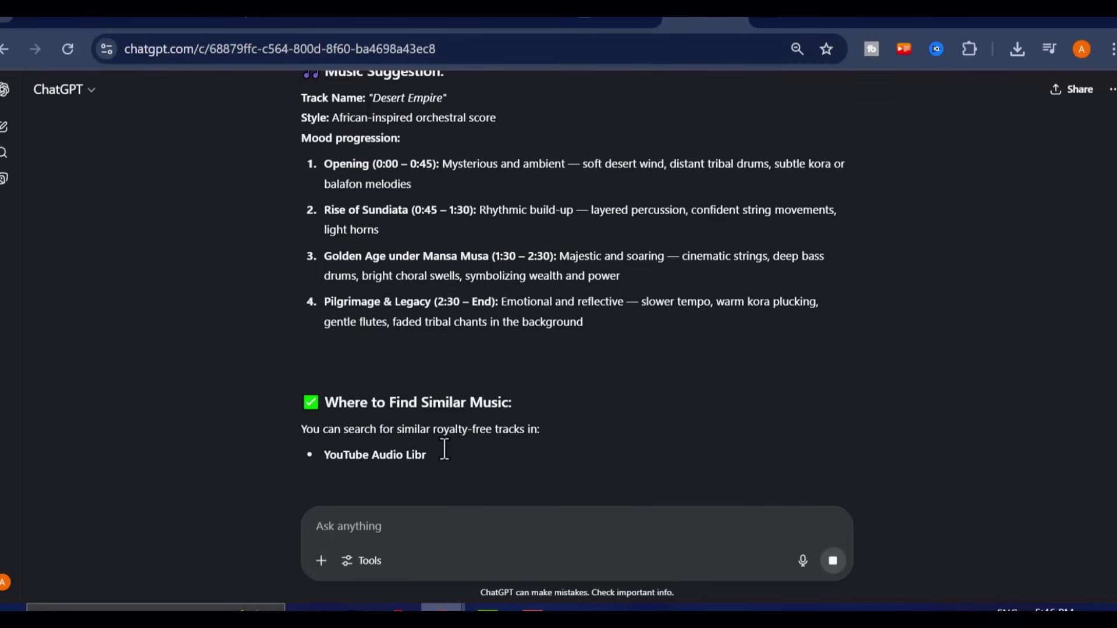
scroll(619, 434, "up", 5)
scroll(619, 434, "up", 2)
scroll(661, 357, "down", 7)
left_click_drag(660, 356, 325, 274)
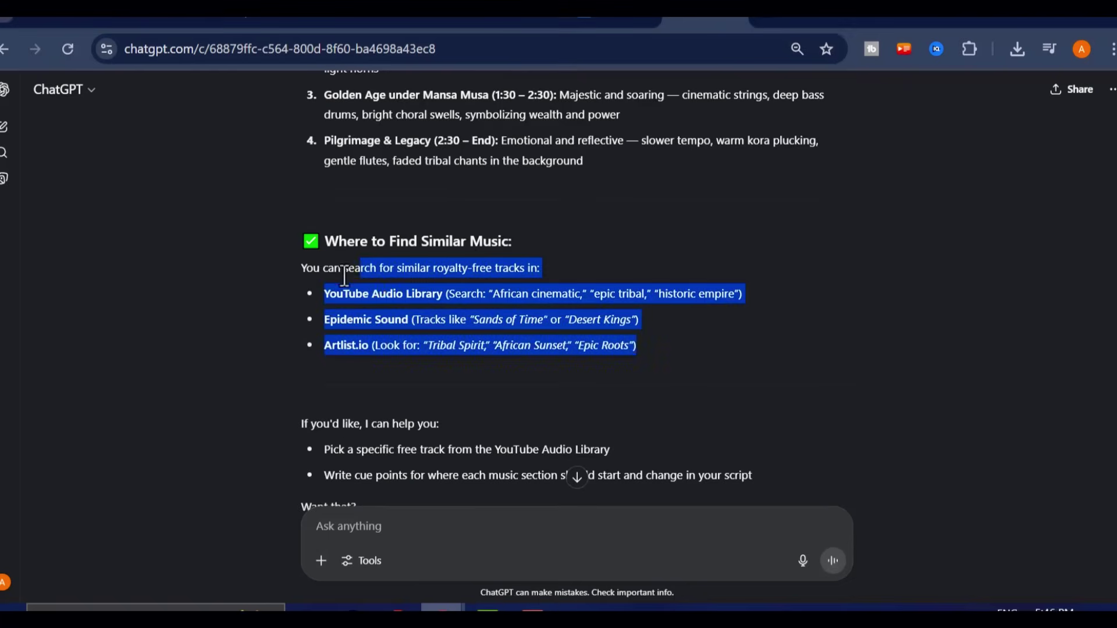
left_click(503, 412)
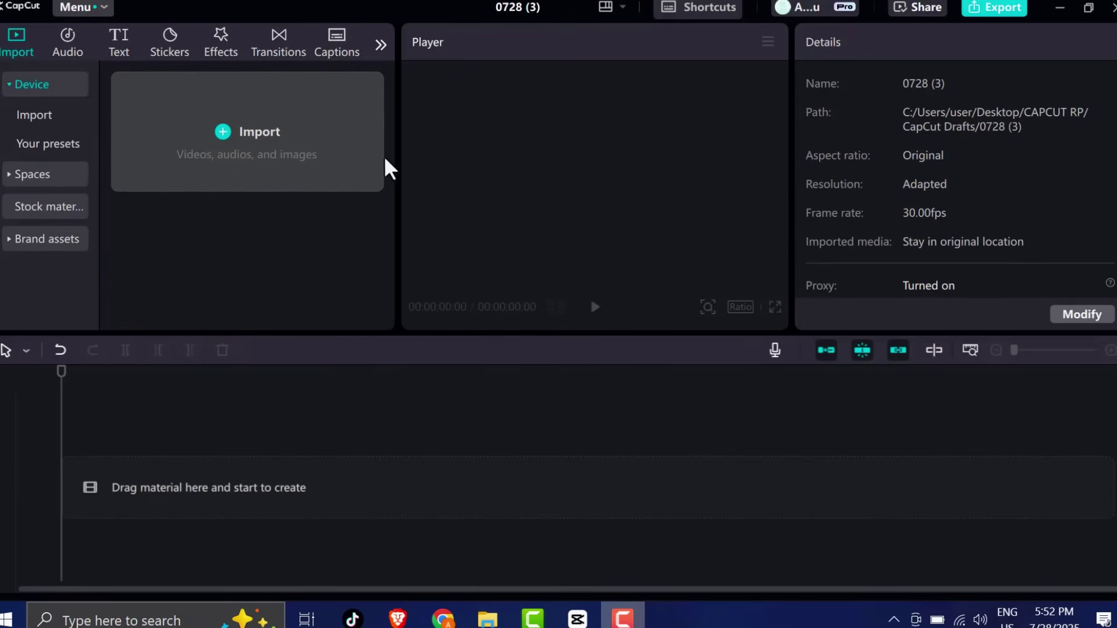
Add download (8).wav to the timeline as the music track.
scroll(326, 289, "down", 5)
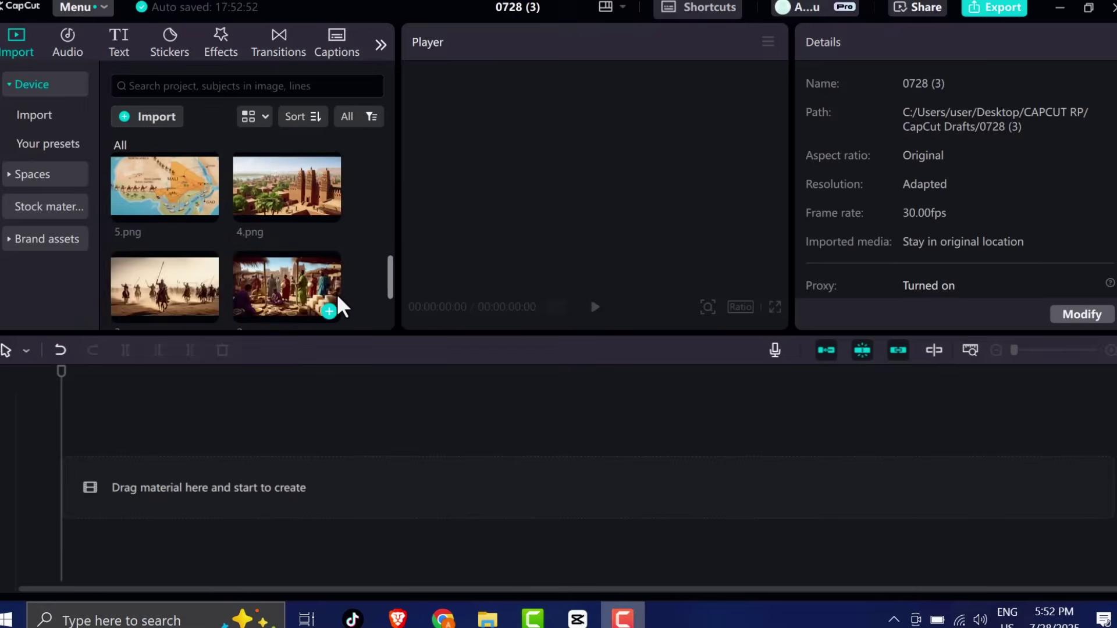
scroll(343, 303, "up", 2)
scroll(349, 294, "up", 3)
scroll(349, 294, "down", 6)
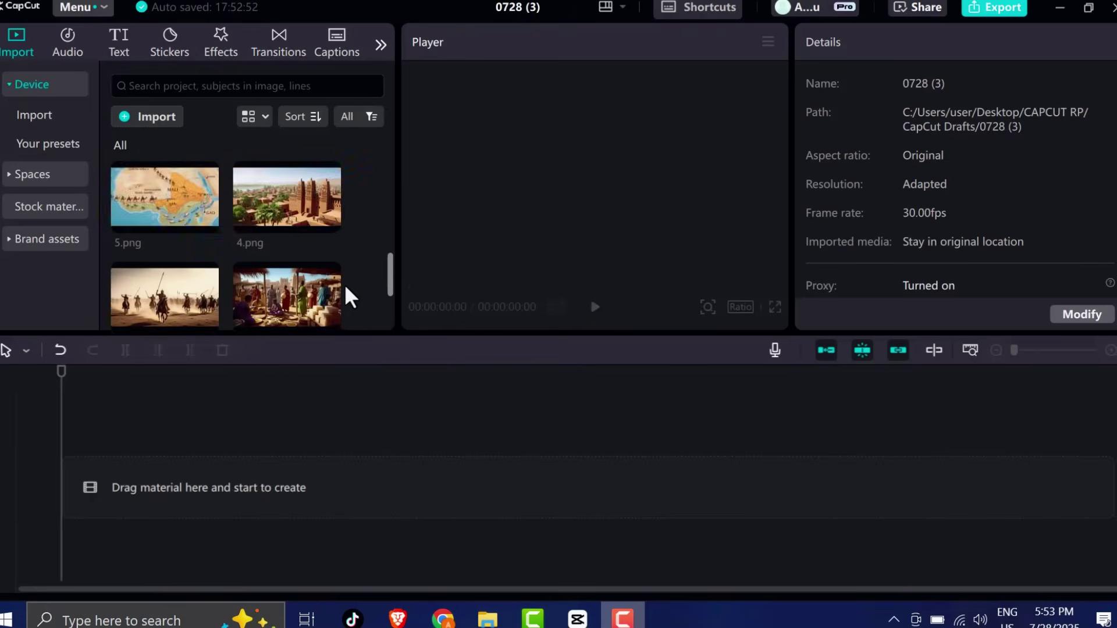
scroll(287, 249, "up", 4)
scroll(250, 239, "down", 4)
scroll(270, 263, "up", 1)
scroll(349, 227, "down", 2)
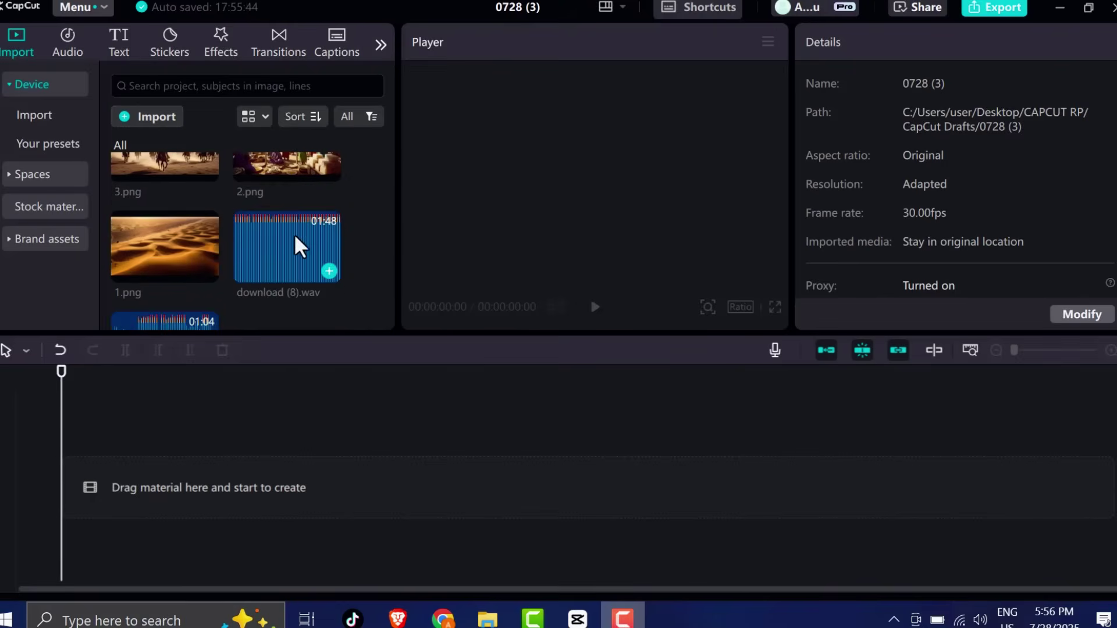
left_click_drag(299, 247, 145, 549)
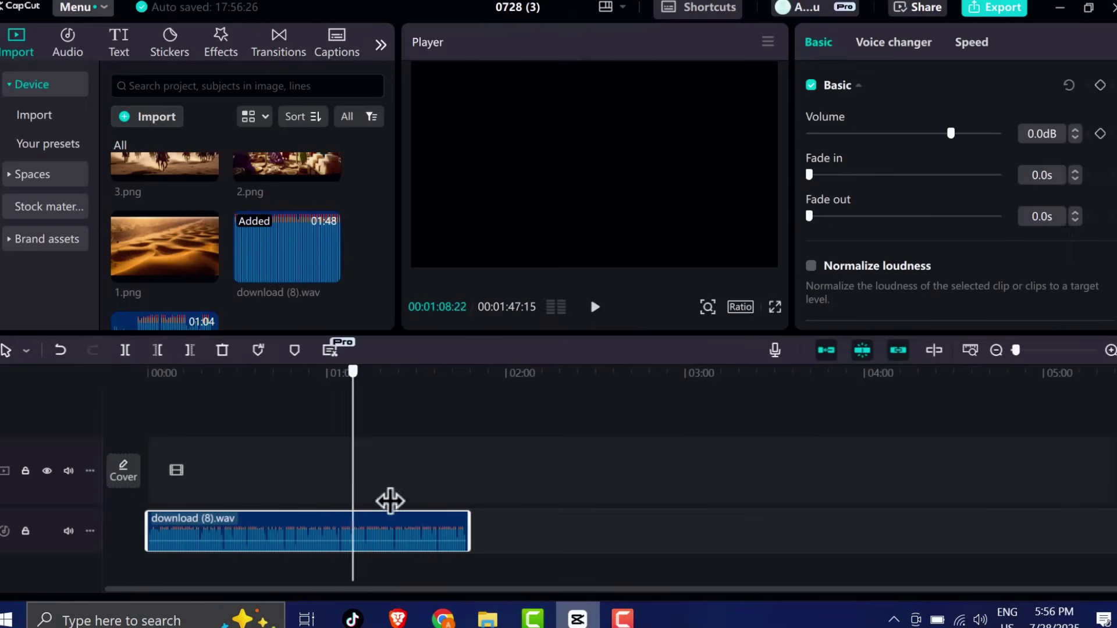
Select the music clip, set its volume to 2.1dB, and return the playhead to the start.
left_click(334, 504)
left_click(380, 541)
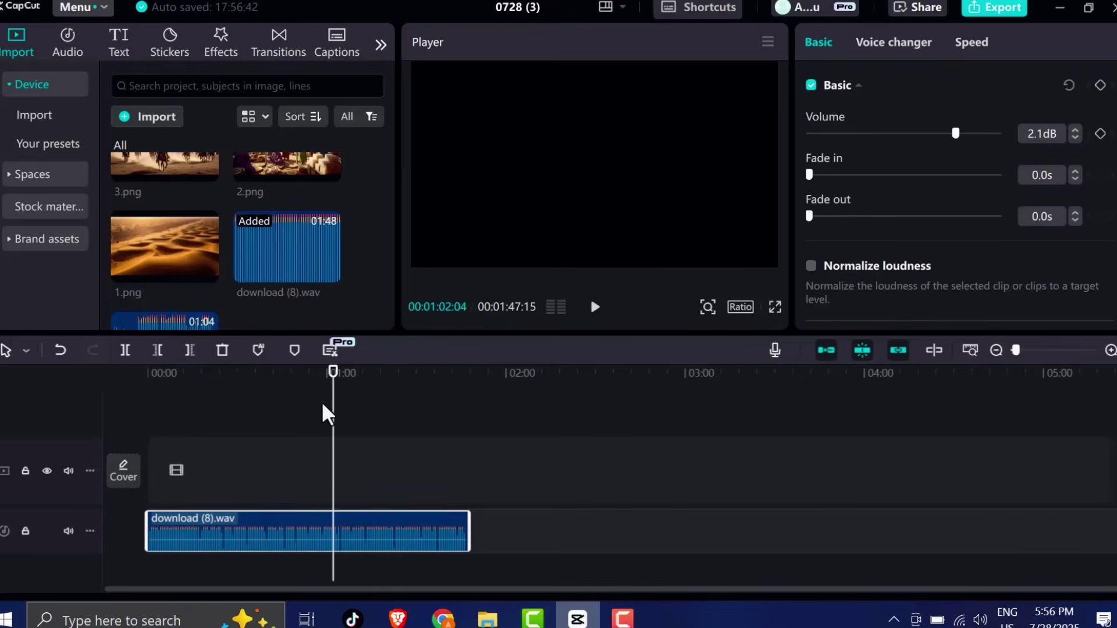
left_click_drag(331, 407, 149, 459)
scroll(282, 437, "down", 1)
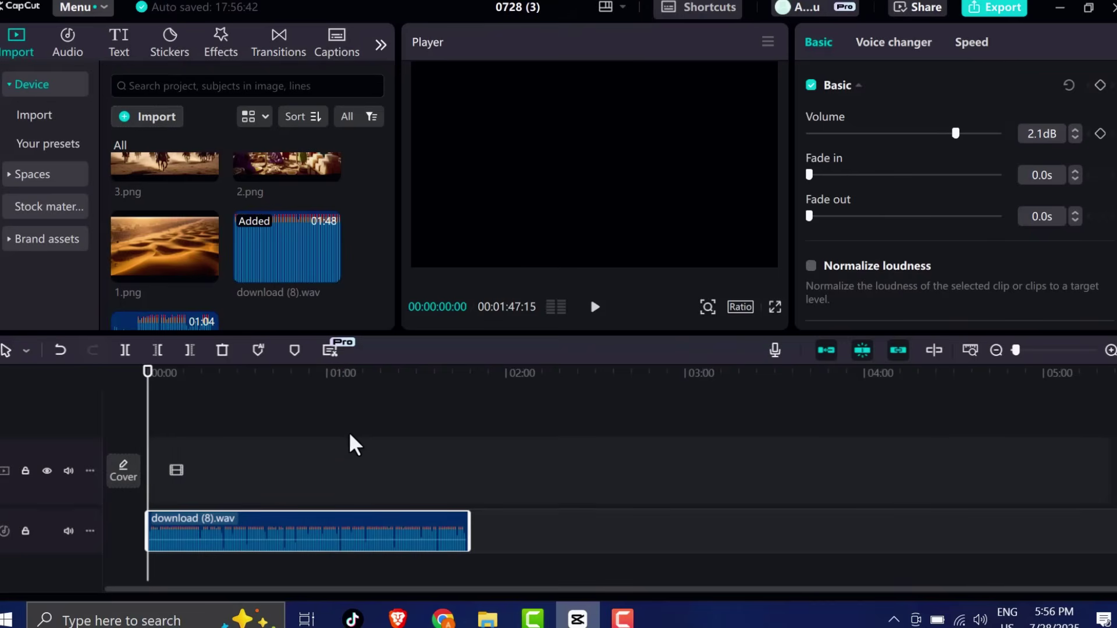
Place the desert dunes clip at the timeline start, slowed to 0.6x.
left_click(1110, 350)
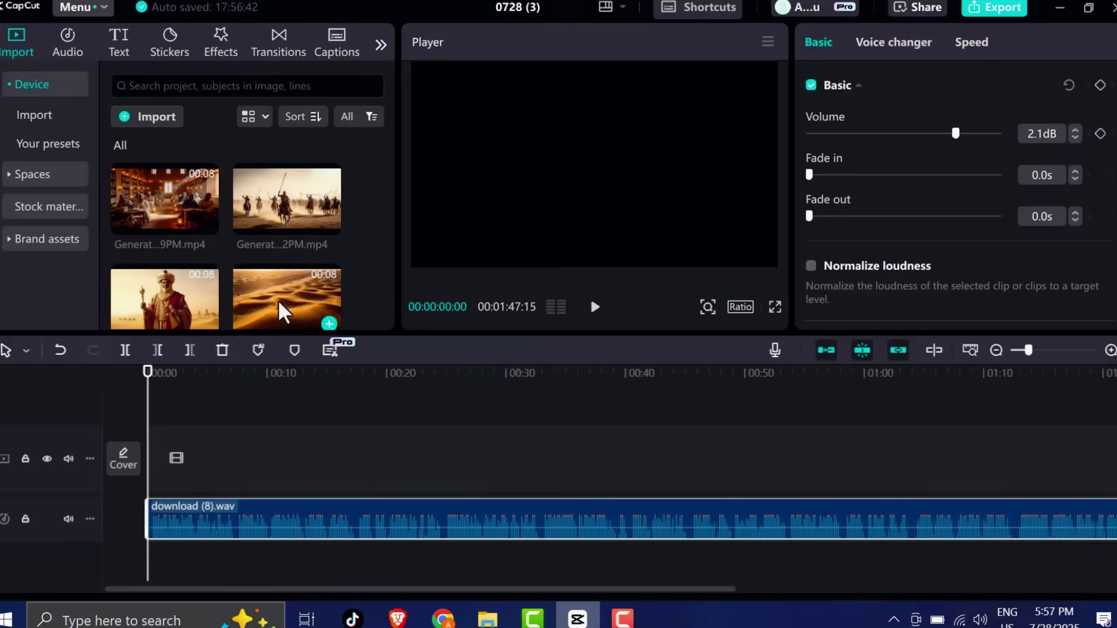
left_click_drag(285, 308, 238, 483)
left_click(594, 307)
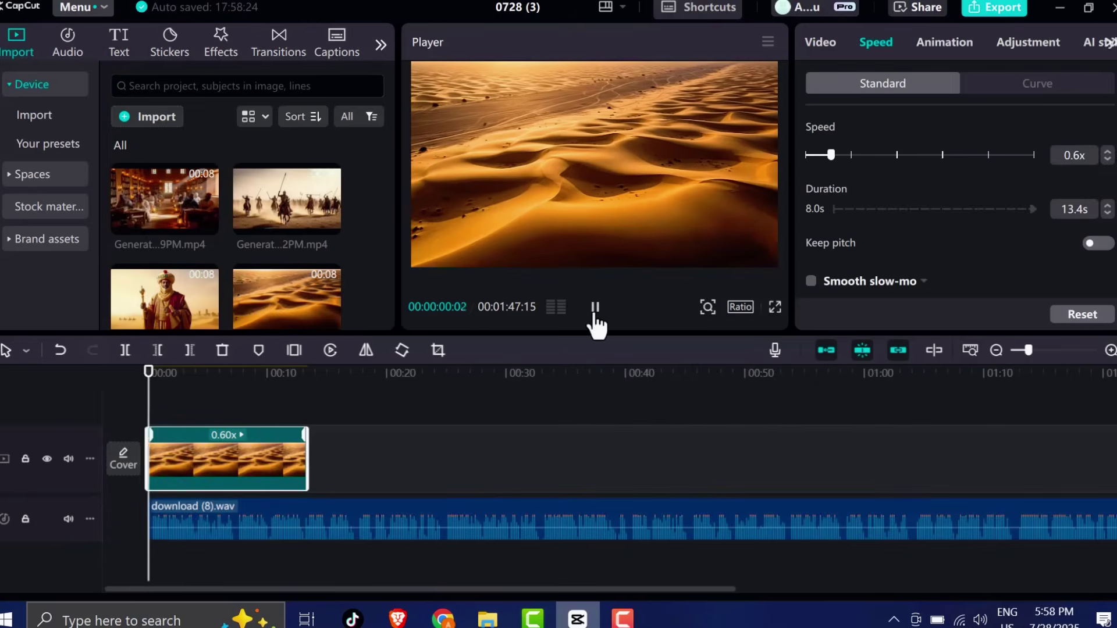
Add the Mansa Musa clip after it, scale it to 103%, and play from the start.
left_click_drag(165, 300, 354, 460)
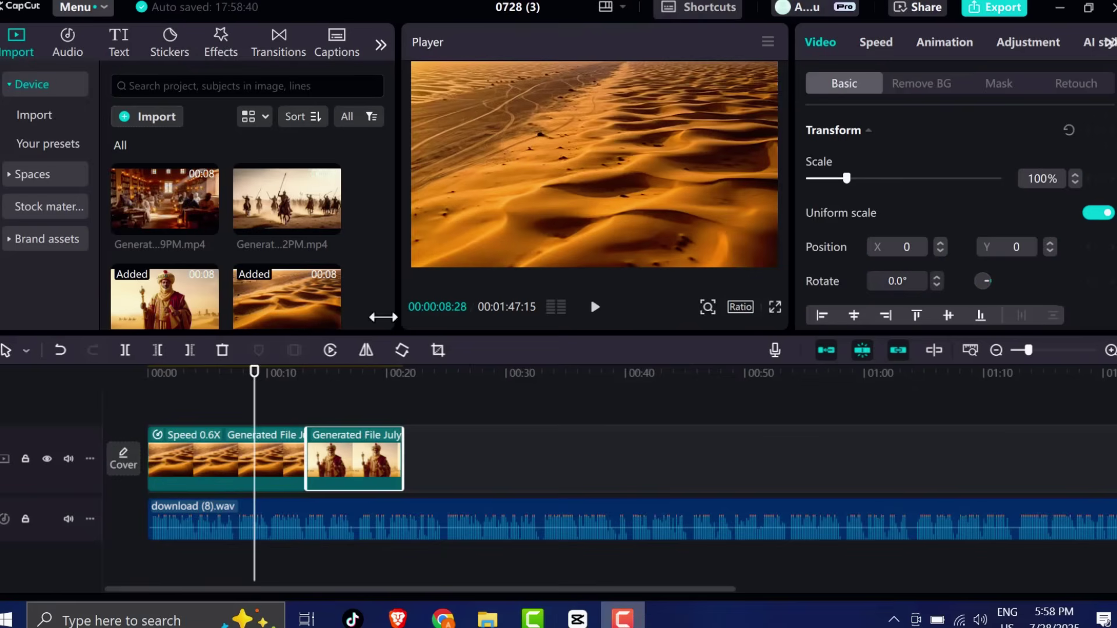
left_click(352, 372)
left_click(1075, 176)
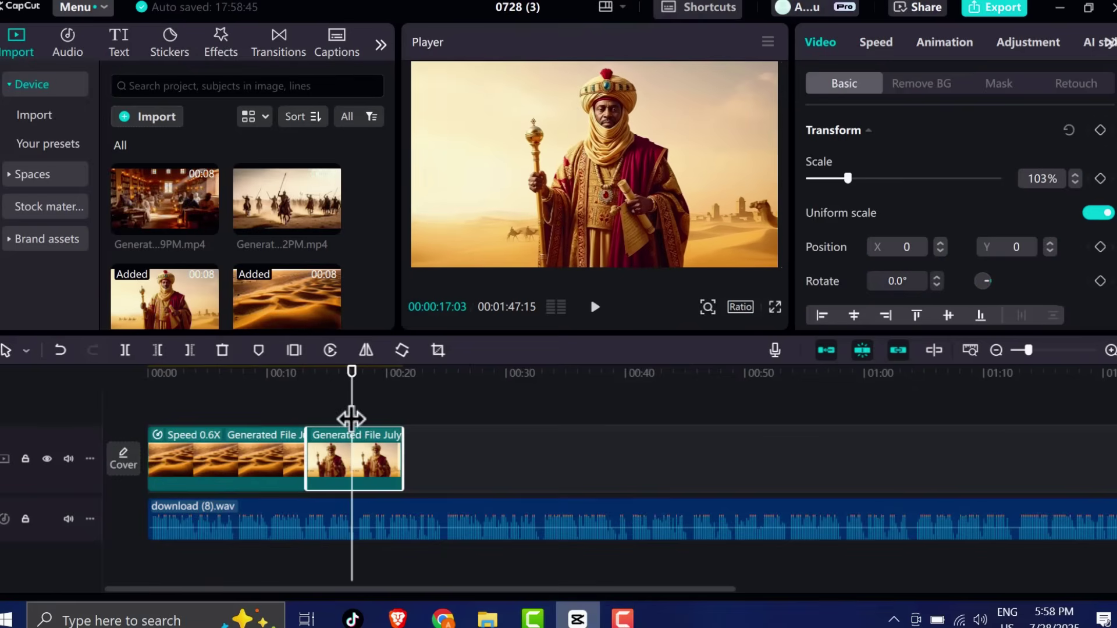
left_click(299, 375)
left_click(595, 307)
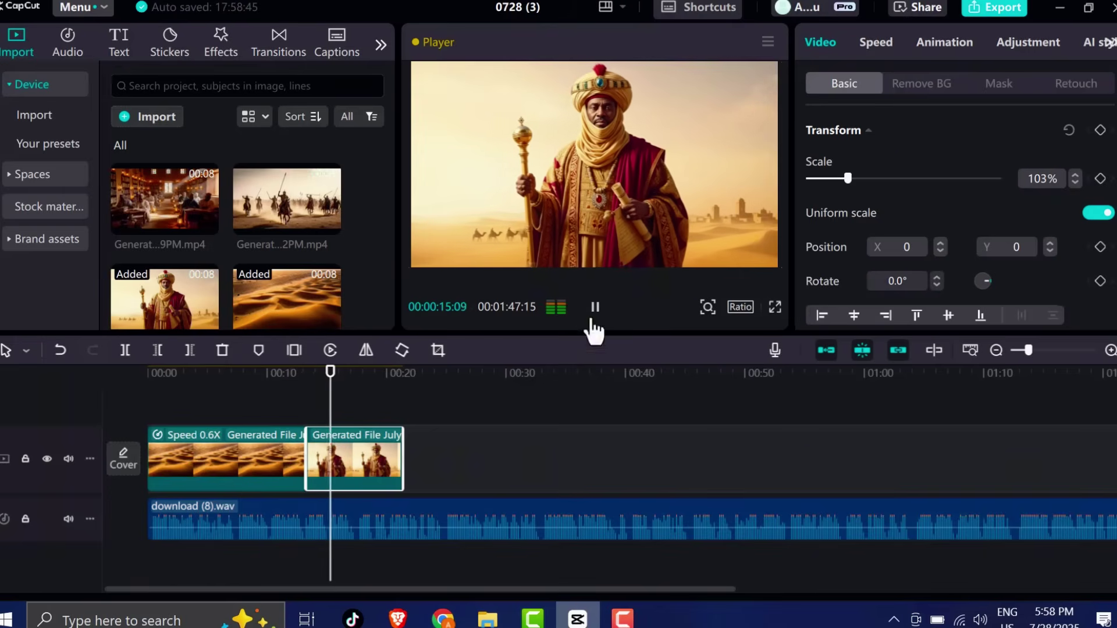
left_click(595, 307)
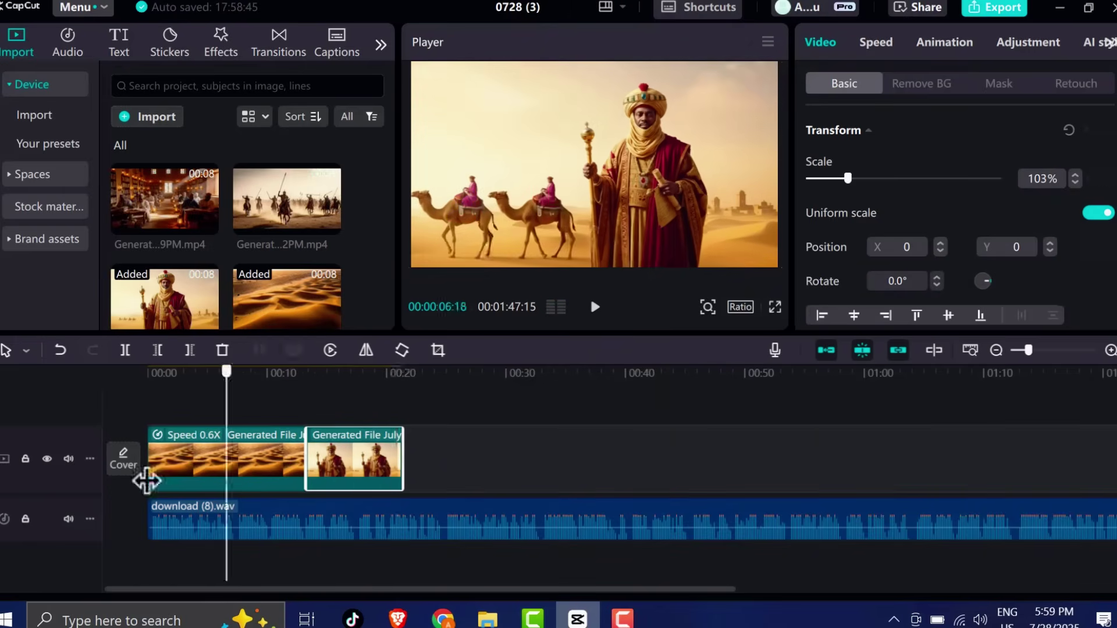
left_click_drag(391, 372, 132, 474)
left_click(594, 307)
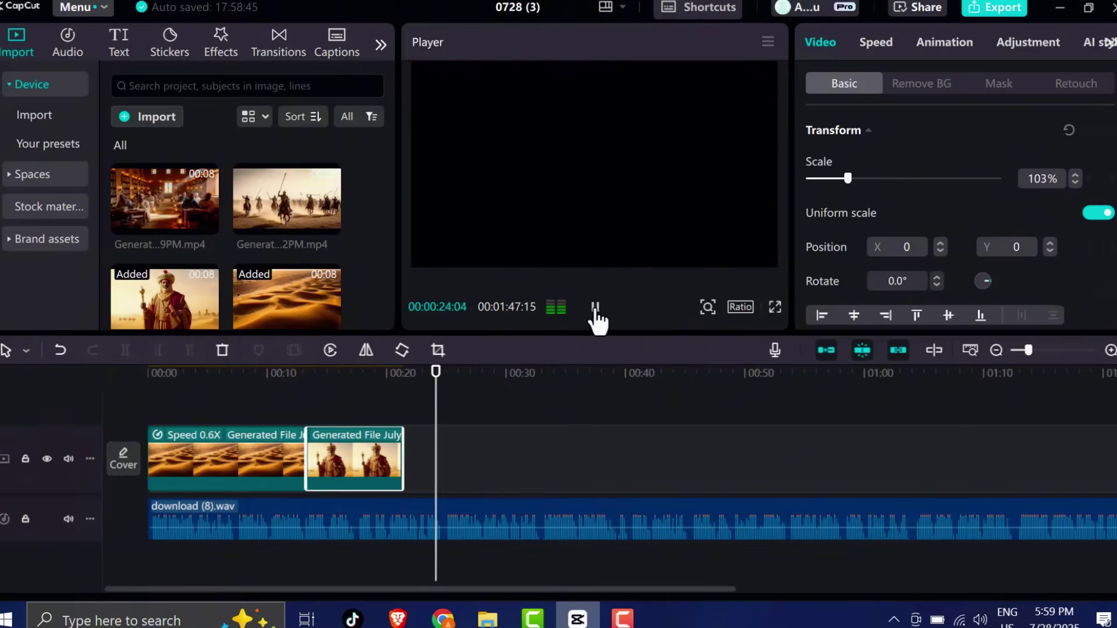
Pause near 24 s, enlarge 2.png slightly, and append the generated horsemen clip.
left_click(596, 315)
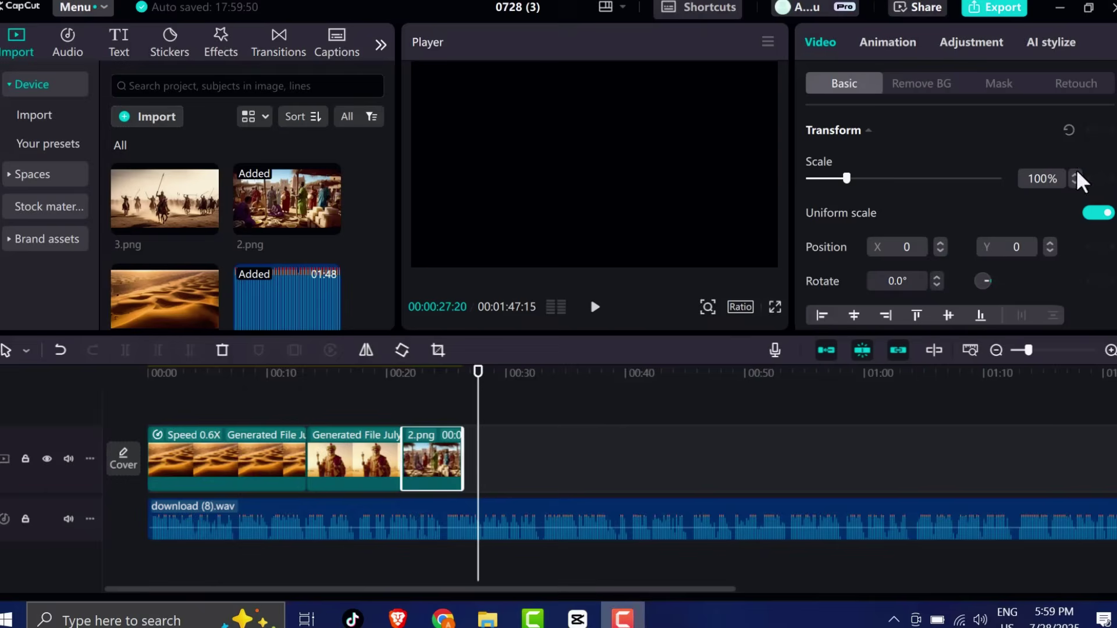
left_click(1076, 174)
left_click(1075, 175)
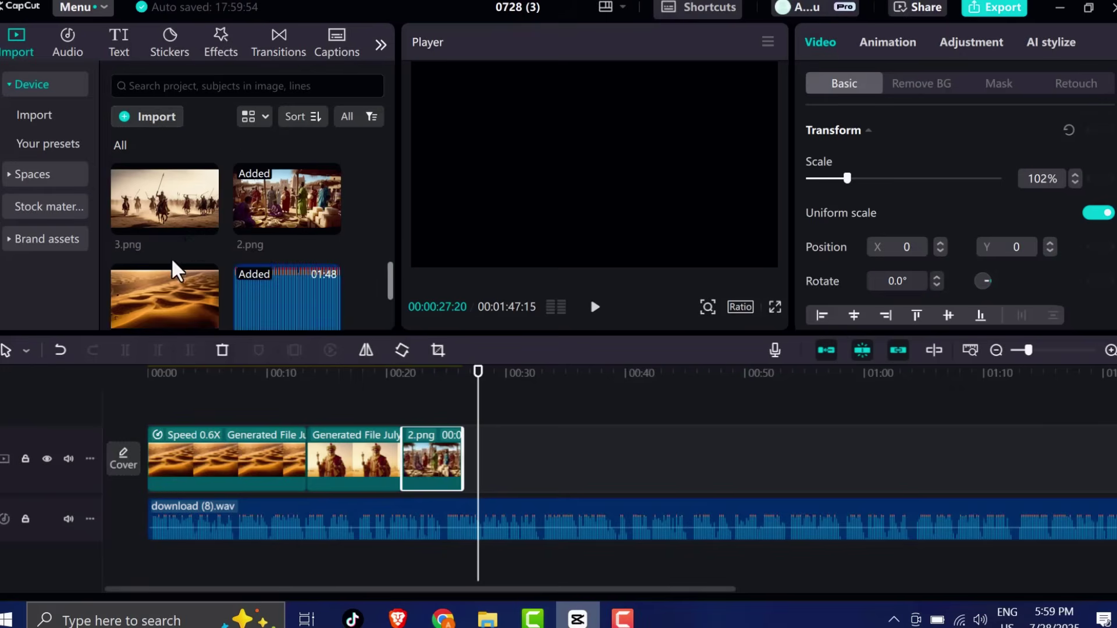
scroll(241, 237, "down", 5)
scroll(268, 227, "up", 5)
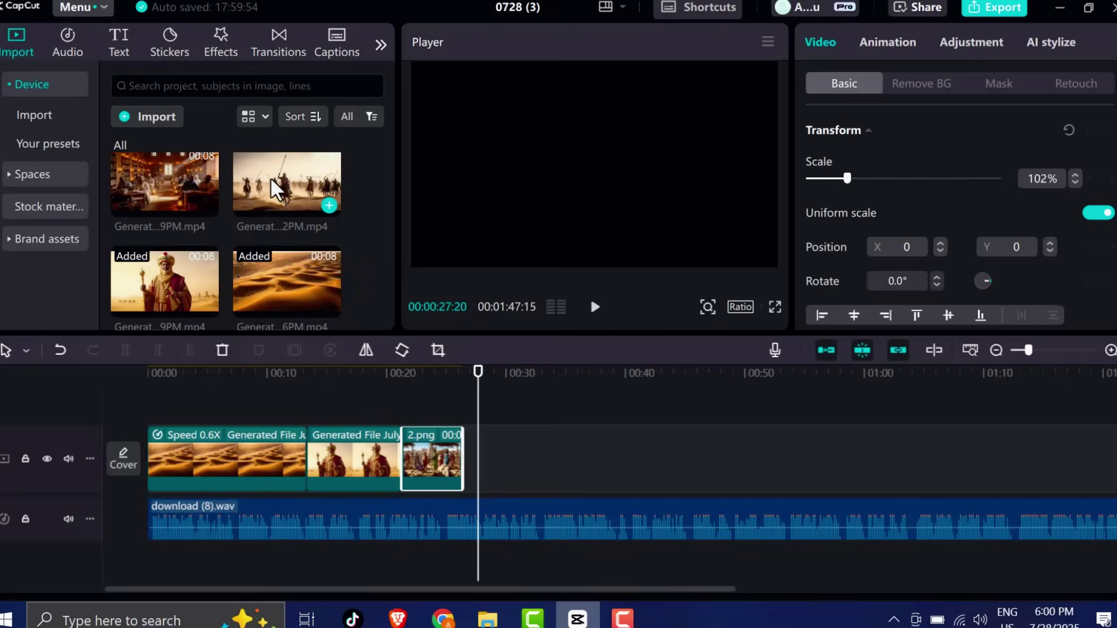
left_click_drag(279, 219, 506, 466)
Append 4.png and then 5.png to the end of the video track.
scroll(261, 224, "down", 1)
scroll(260, 224, "down", 4)
left_click_drag(279, 233, 588, 466)
left_click_drag(142, 249, 647, 467)
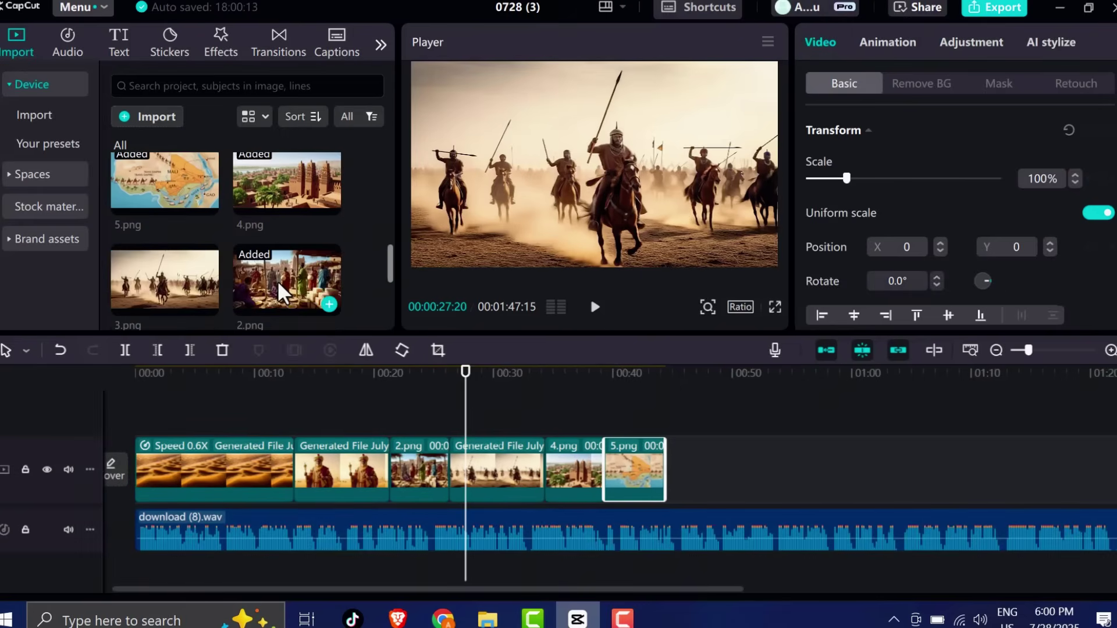
Add 6.png, a second generated clip and 7.png after 5.png.
scroll(278, 280, "up", 5)
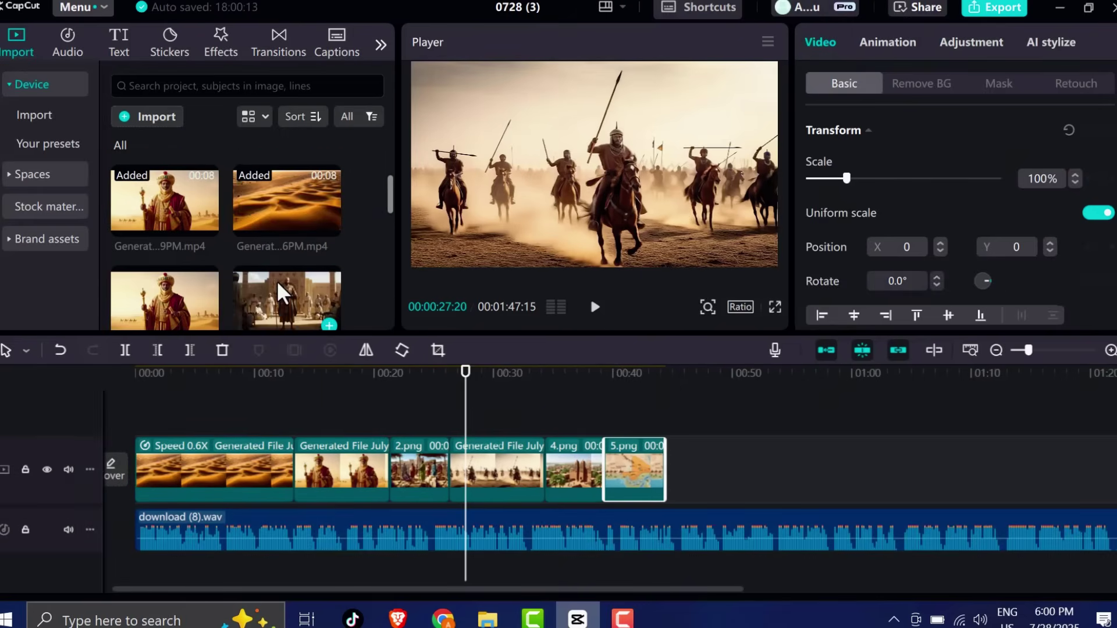
scroll(277, 280, "down", 5)
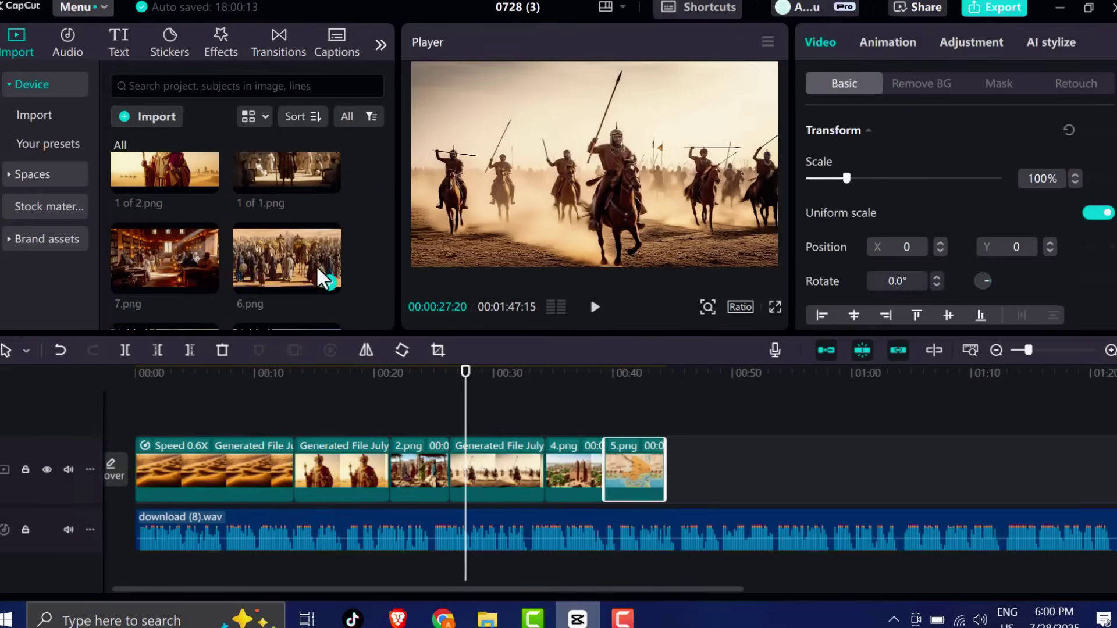
left_click_drag(329, 283, 701, 474)
left_click_drag(165, 258, 751, 483)
scroll(281, 239, "up", 3)
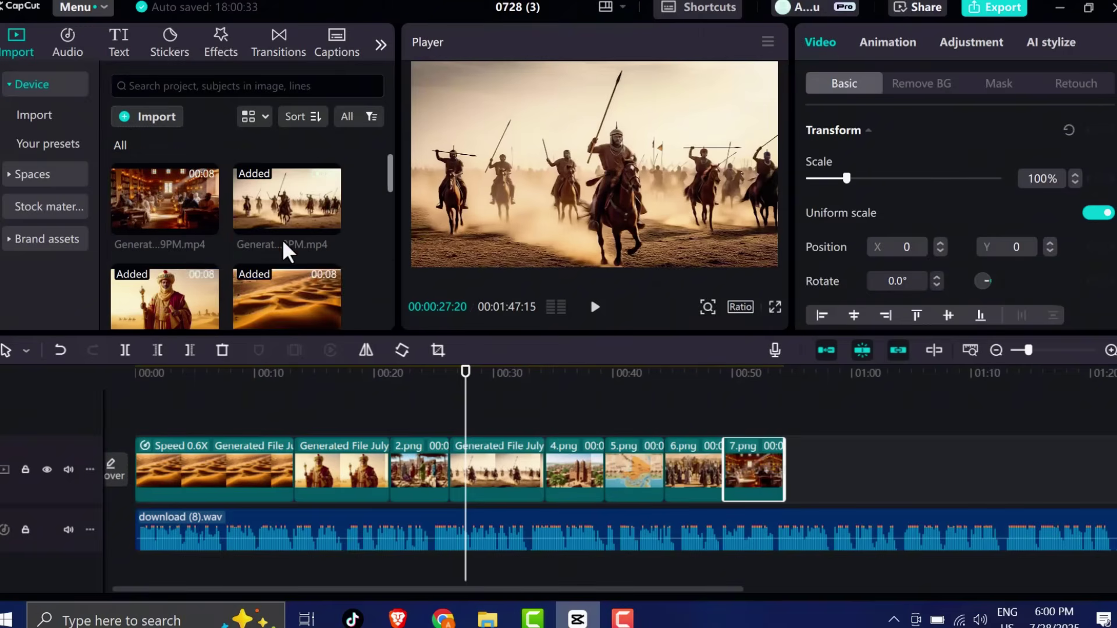
left_click_drag(282, 239, 738, 491)
Review where the video track ends, then lengthen 4.png to 13:26.
scroll(270, 257, "down", 3)
scroll(272, 261, "down", 5)
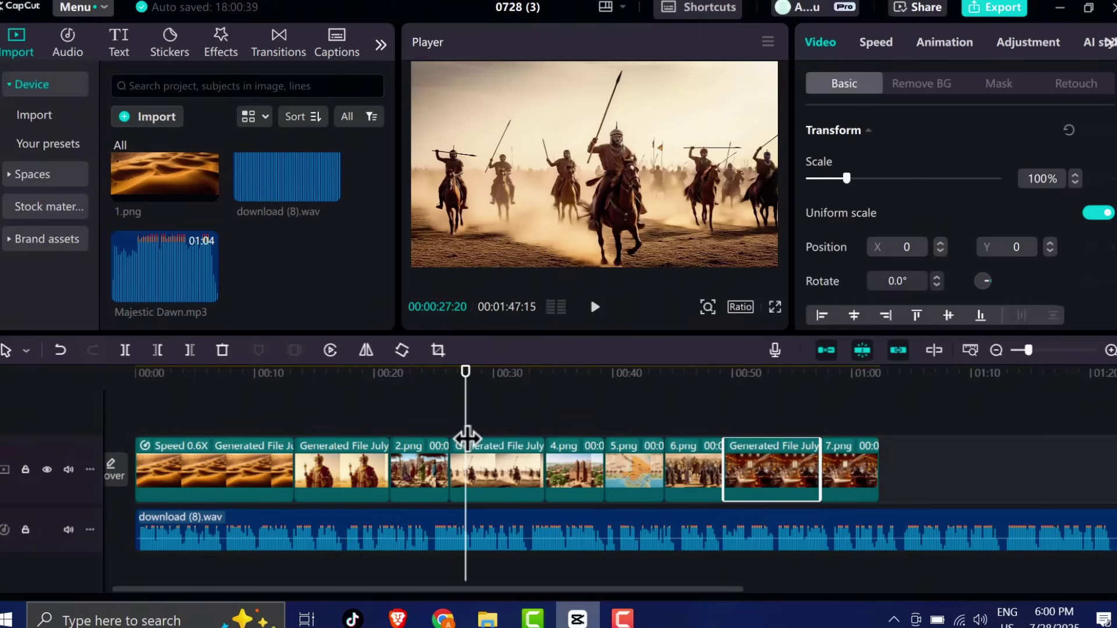
left_click_drag(467, 438, 770, 591)
scroll(661, 594, "right", 4)
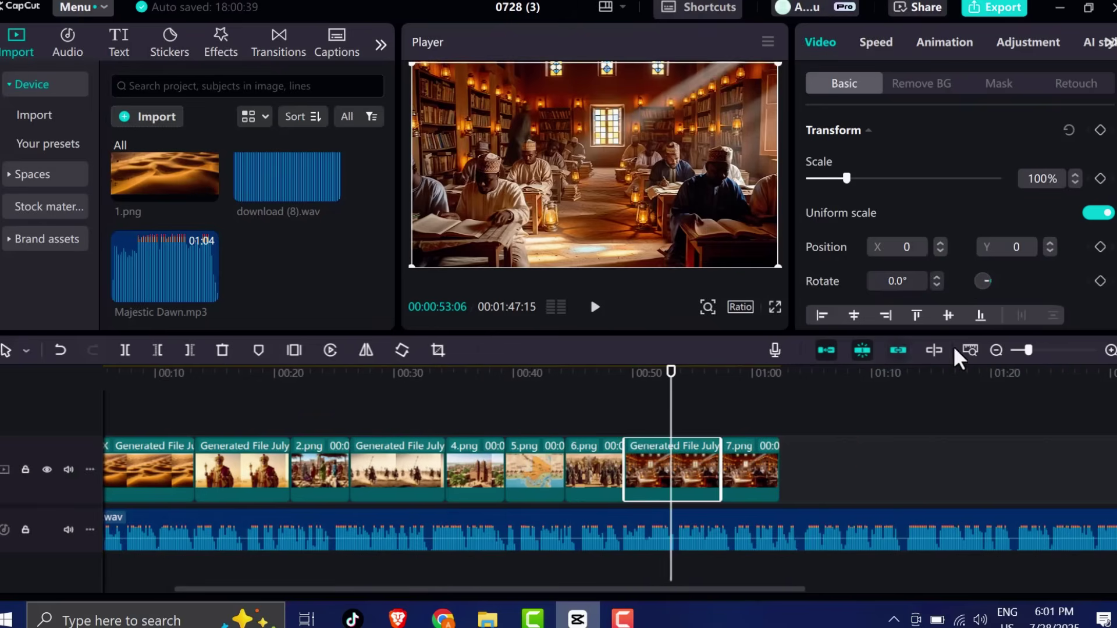
left_click(970, 351)
left_click(424, 486)
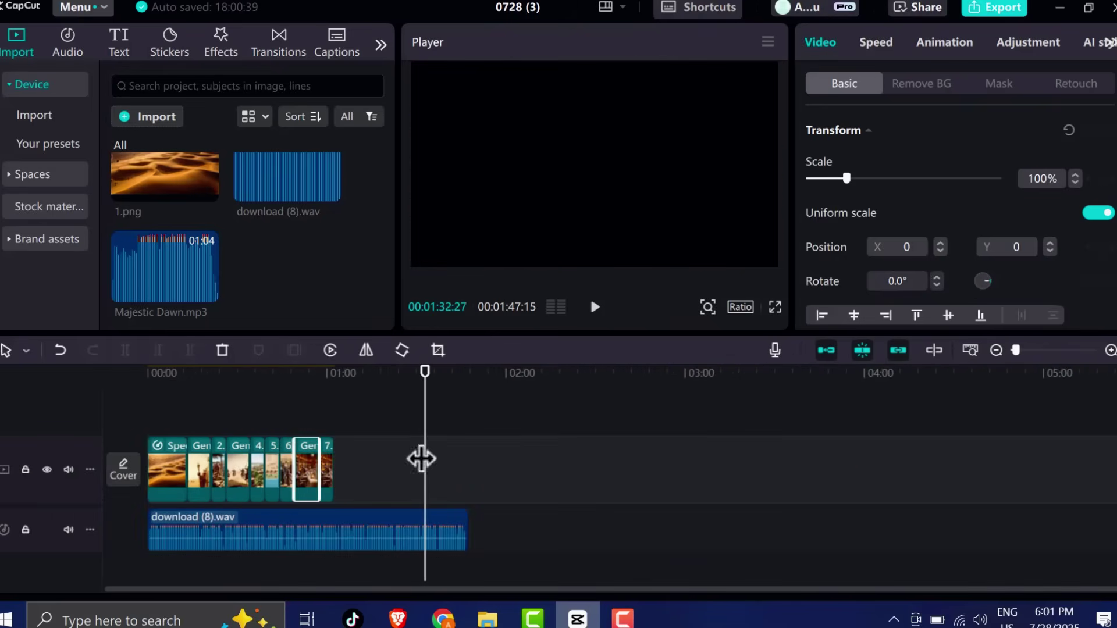
key("Up")
key("Up")
key("Up")
scroll(760, 424, "up", 3)
left_click(233, 468)
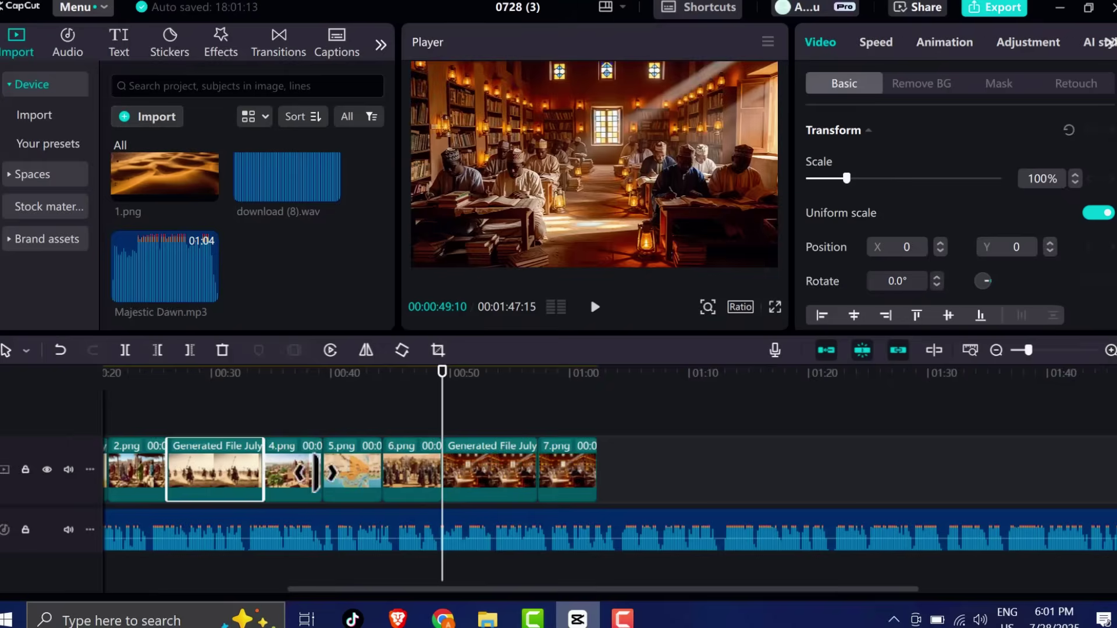
left_click(319, 474)
left_click_drag(318, 483, 756, 489)
Lengthen 6.png and 7.png, and stretch 5.png to 11:25.
left_click(506, 483)
left_click(474, 483)
left_click(576, 482)
left_click(865, 479)
left_click_drag(890, 481, 1076, 474)
left_click(498, 483)
left_click_drag(543, 475, 570, 465)
Stretch 4.png to 19:07, trim 7.png's end, and return to the video start.
left_click(342, 372)
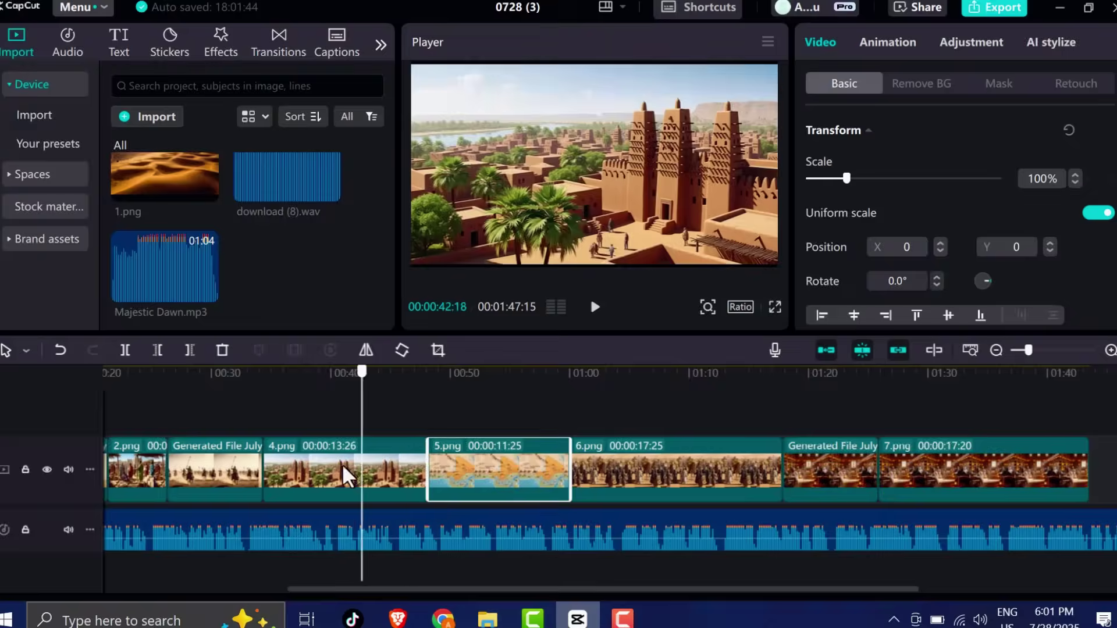
left_click(384, 477)
left_click_drag(429, 474, 487, 478)
left_click(494, 478)
left_click(199, 481)
mouse_move(265, 474)
left_mouse_down()
mouse_move(275, 474)
mouse_move(258, 474)
left_mouse_up()
left_click(256, 480)
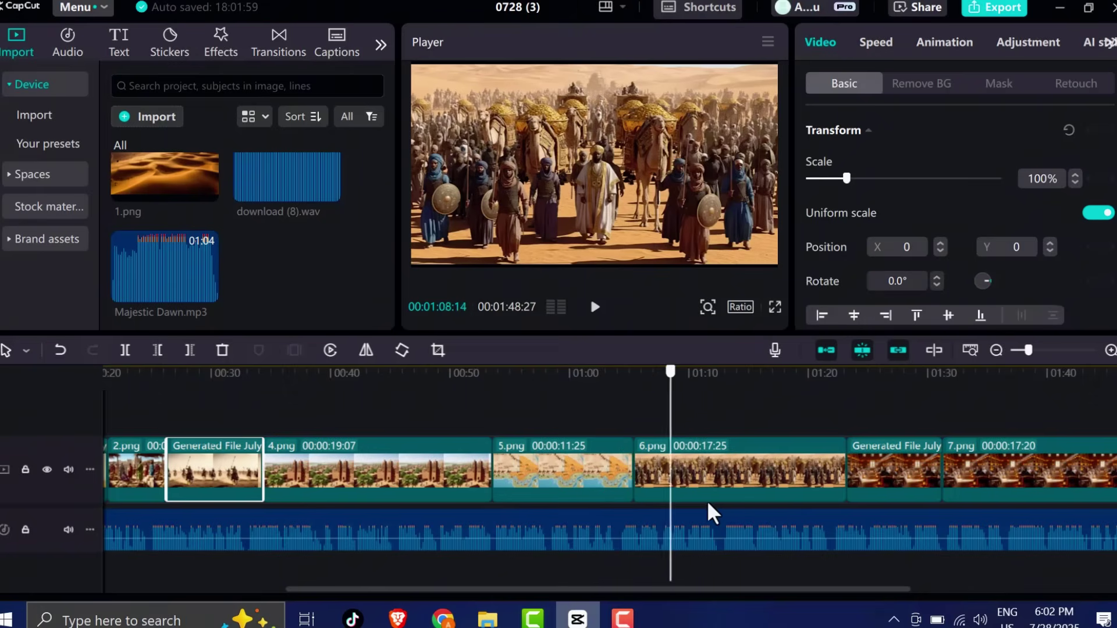
left_click_drag(738, 589, 849, 588)
left_click(813, 470)
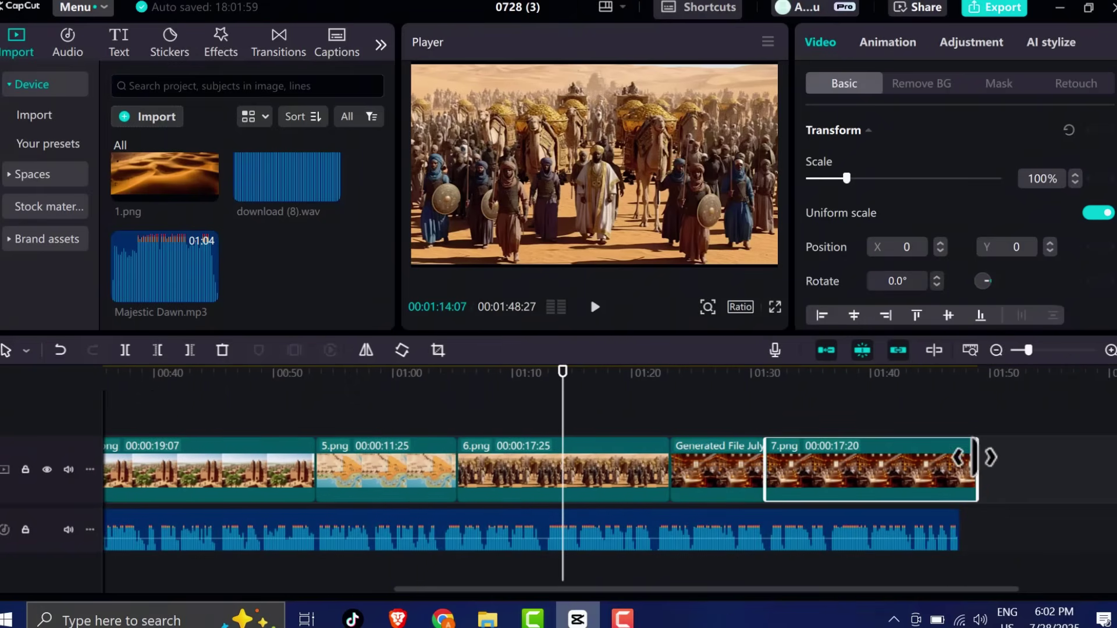
left_click_drag(972, 465, 960, 465)
key("Home")
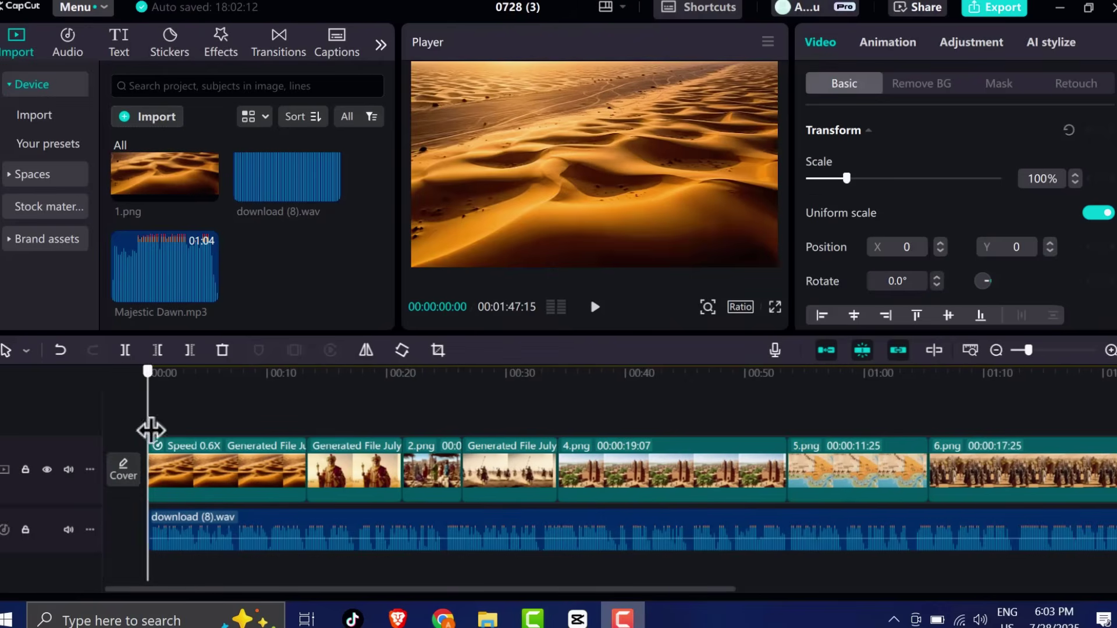
Select every clip on the video track and scale them all to 105%.
left_click(386, 491)
left_click(429, 499)
left_click(438, 455)
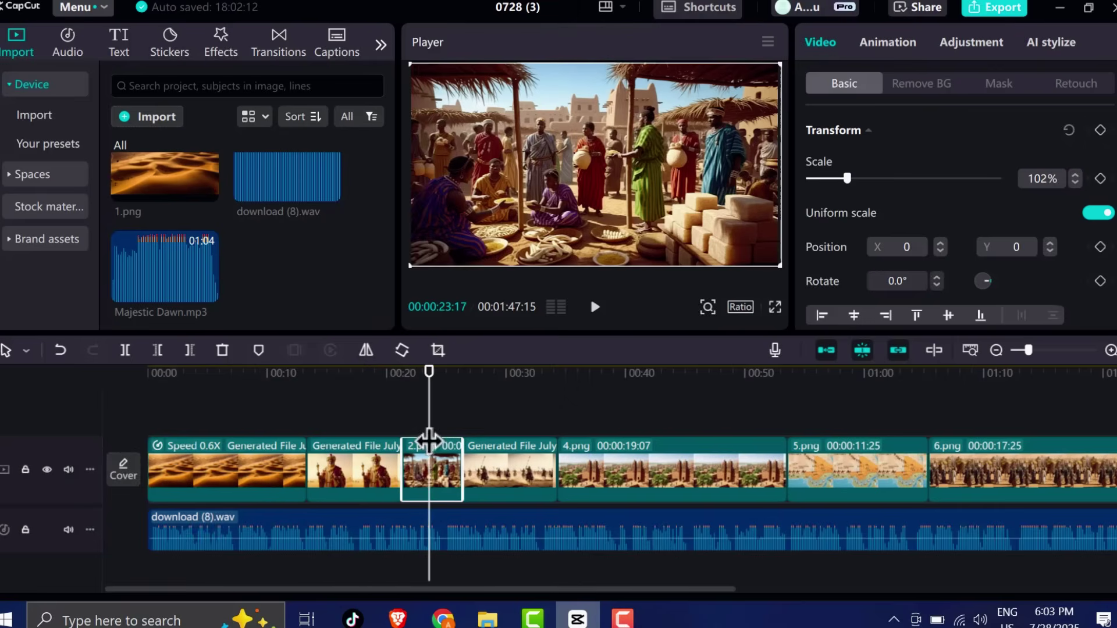
left_click_drag(424, 442, 402, 443)
left_click(1017, 350)
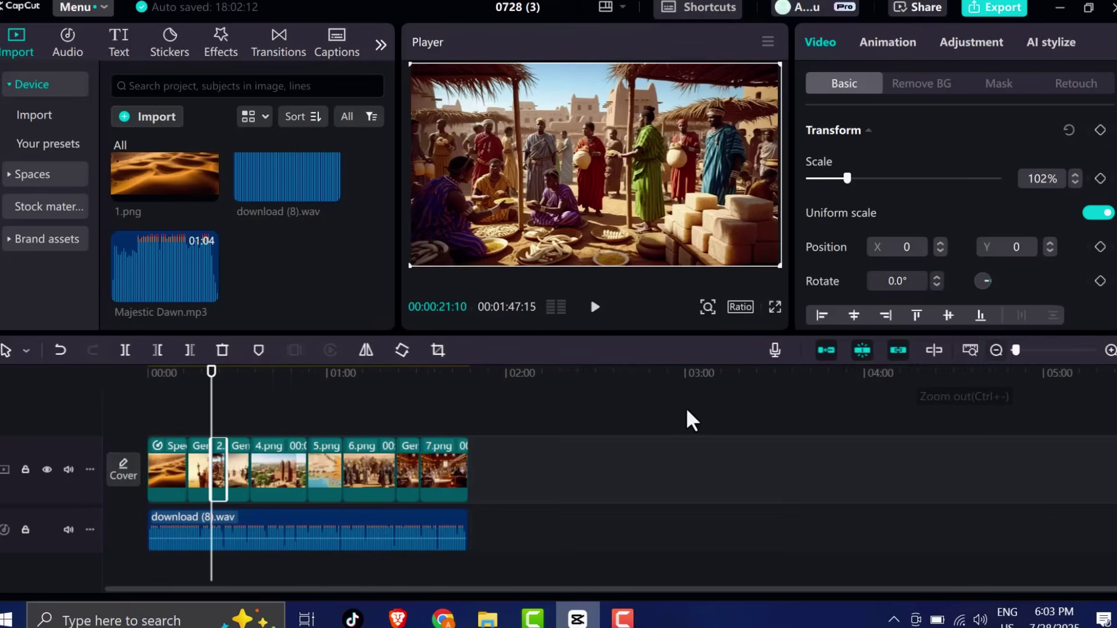
left_click_drag(481, 396, 220, 509)
left_click(1075, 174)
left_click(1075, 174)
Enlarge the 2.png market image to 149%.
left_click(313, 422)
left_click(1110, 349)
left_click(996, 349)
left_click_drag(445, 587, 192, 585)
left_click_drag(716, 411, 344, 437)
left_click(322, 443)
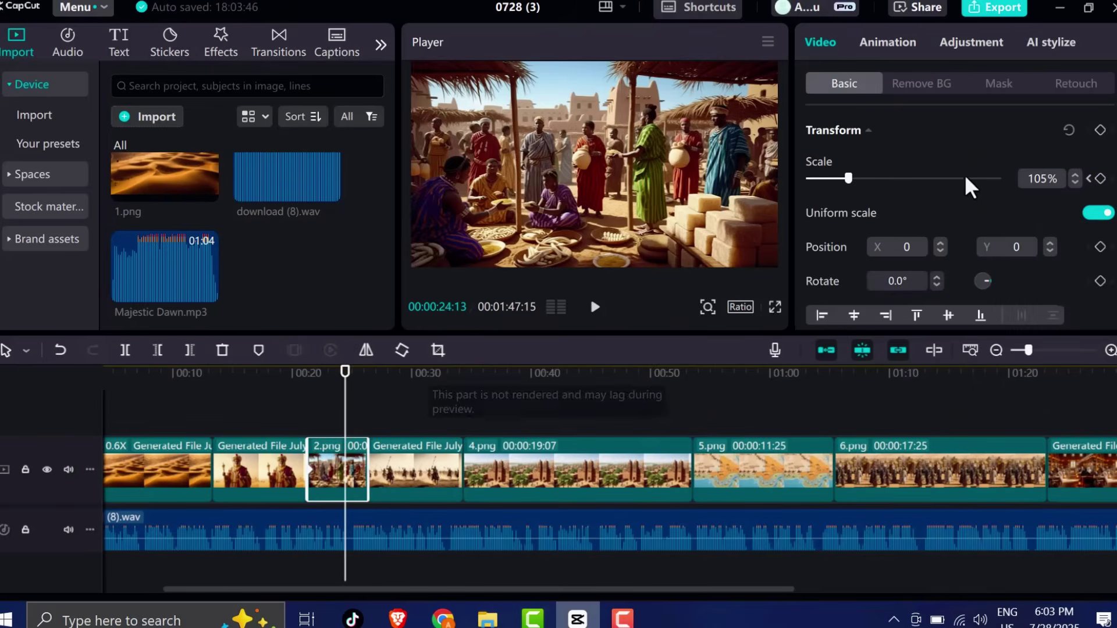
left_click_drag(847, 178, 865, 179)
Keyframe the 4.png mosque zoom: 162%, then 182%, easing out to 108% at its end.
left_click_drag(357, 407, 480, 480)
left_click(477, 481)
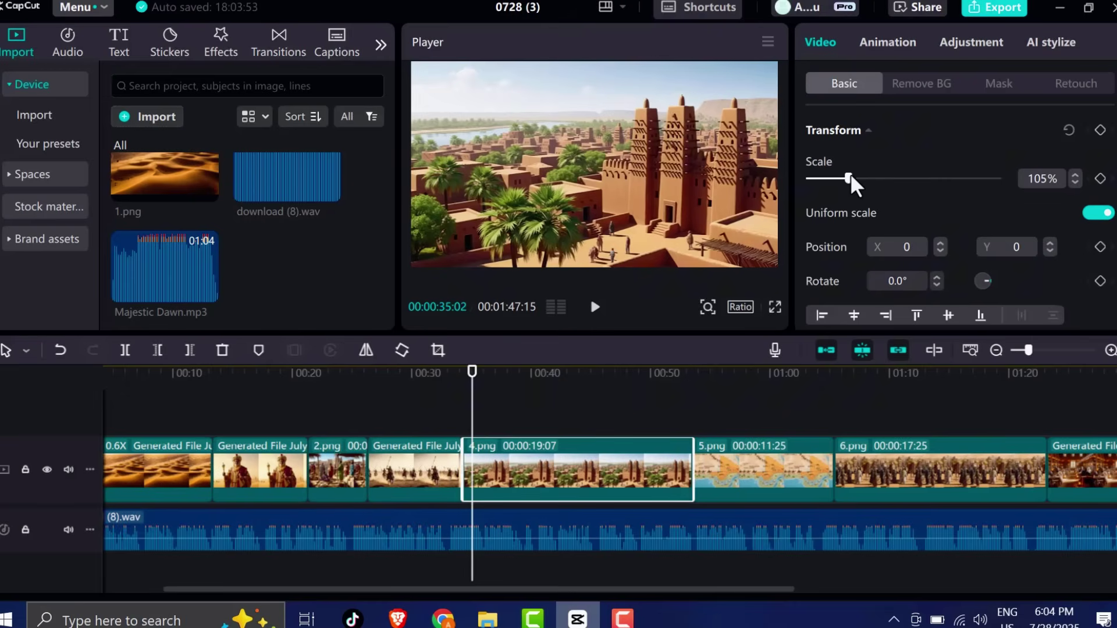
left_click_drag(853, 176, 871, 180)
left_click_drag(474, 424, 663, 454)
left_click(681, 426)
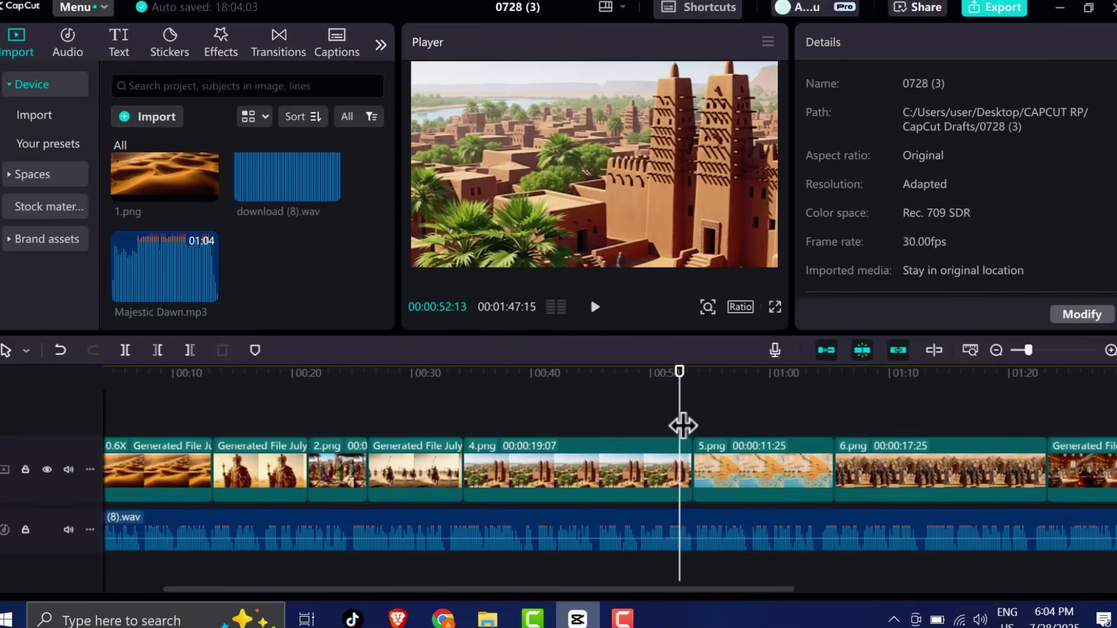
left_click(475, 471)
left_click_drag(871, 177, 877, 177)
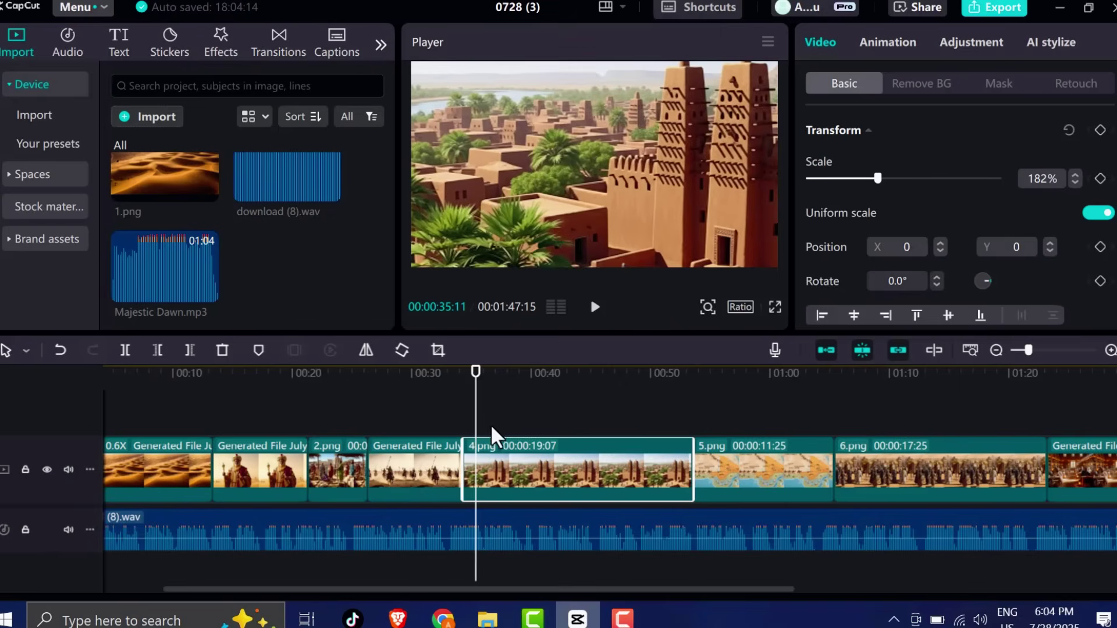
left_click(465, 434)
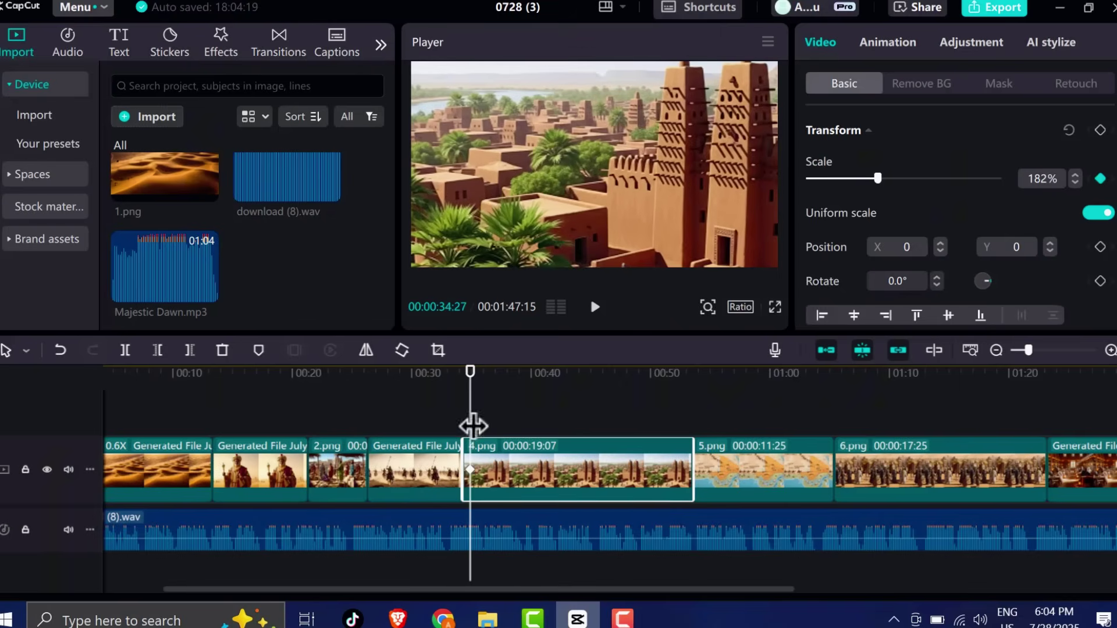
left_click_drag(472, 426, 690, 464)
mouse_move(866, 181)
left_mouse_down()
mouse_move(842, 185)
mouse_move(850, 180)
left_mouse_up()
Keyframe the 5.png map at 159%, pan to Mali and Timbuktu, then zoom out to 107%.
left_click(734, 472)
left_click(695, 435)
left_click_drag(848, 176, 867, 178)
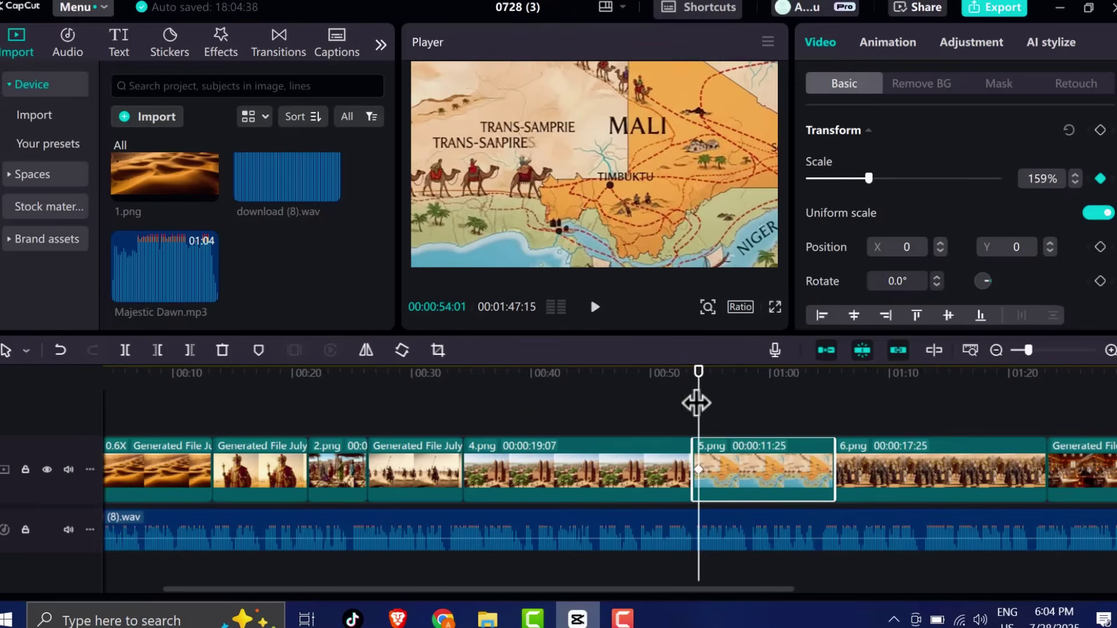
left_click_drag(698, 403, 750, 412)
left_click_drag(708, 228, 682, 247)
left_click(753, 432)
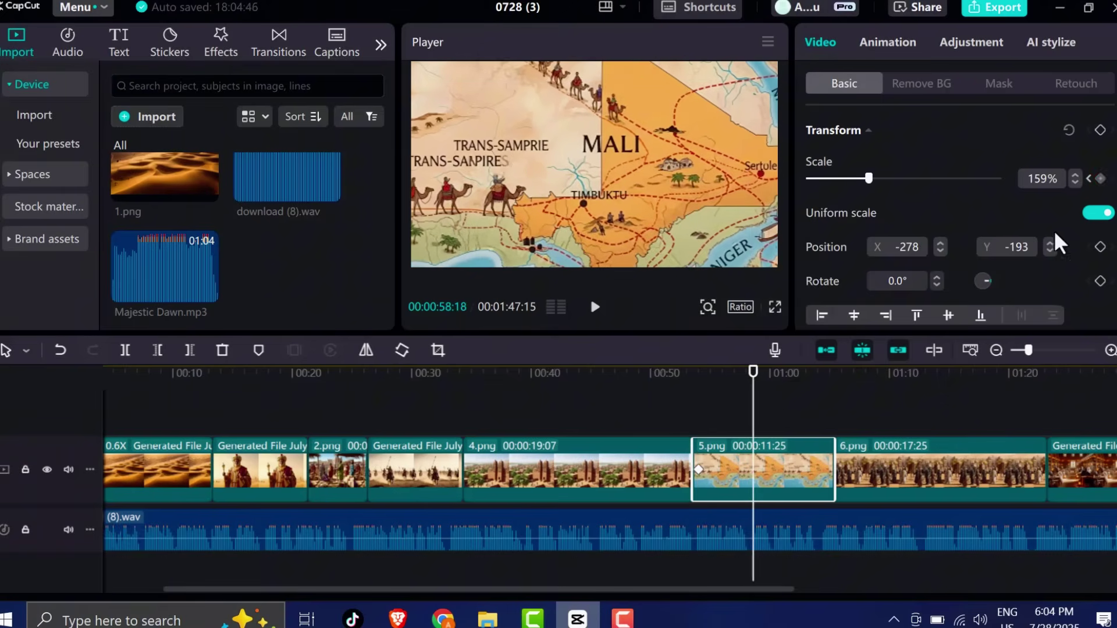
left_click_drag(760, 428, 822, 451)
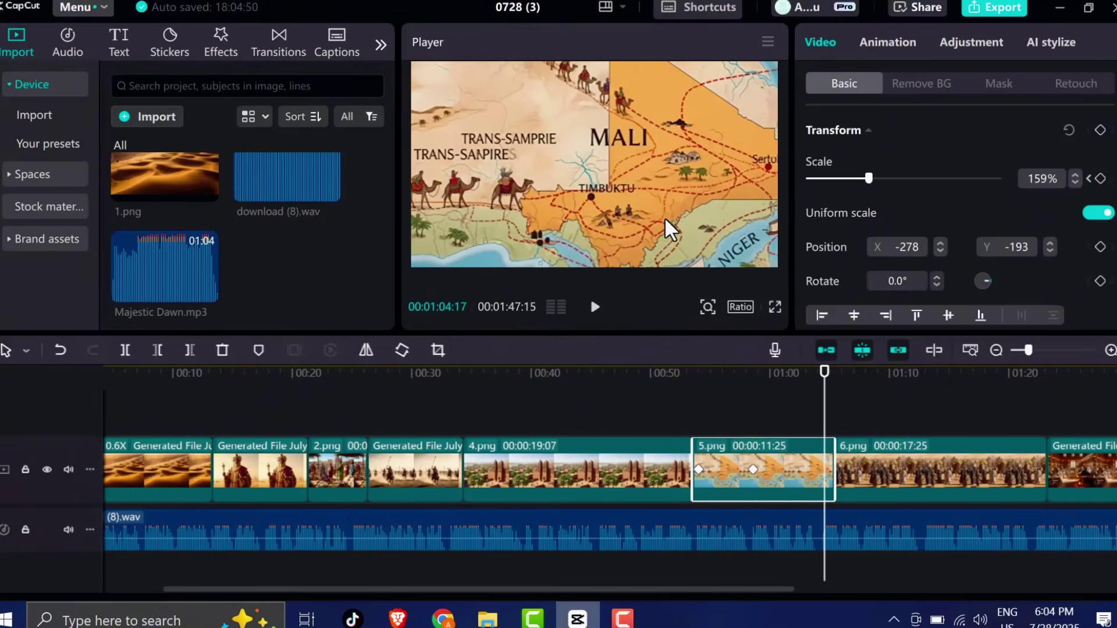
left_click_drag(867, 177, 849, 179)
left_click(692, 462)
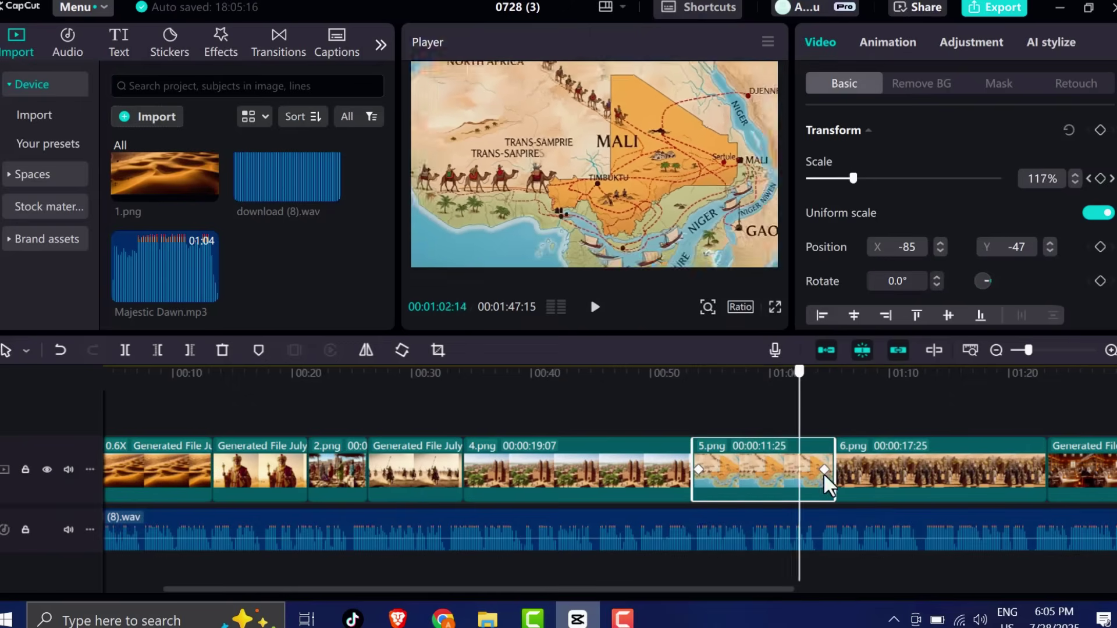
Stop the preview and select the 6.png caravan clip near its start.
left_click(876, 375)
left_click_drag(754, 585, 910, 586)
left_click(739, 491)
left_click_drag(622, 417, 584, 430)
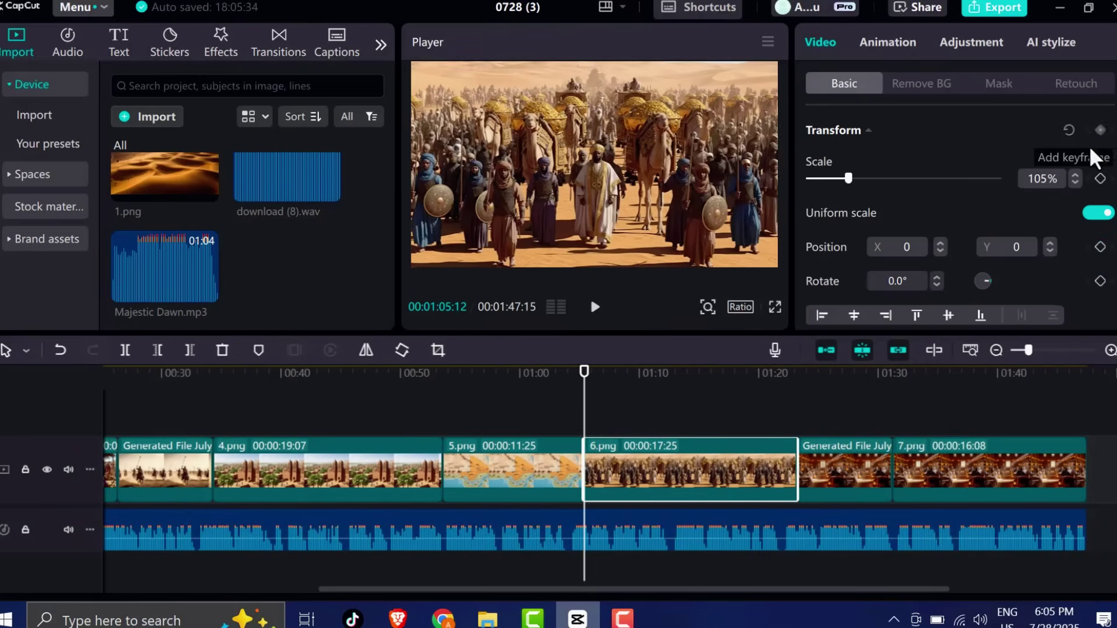
left_click_drag(848, 178, 884, 185)
left_click(1099, 131)
left_click_drag(584, 419, 676, 431)
left_click_drag(666, 192, 631, 200)
left_click_drag(683, 428, 778, 447)
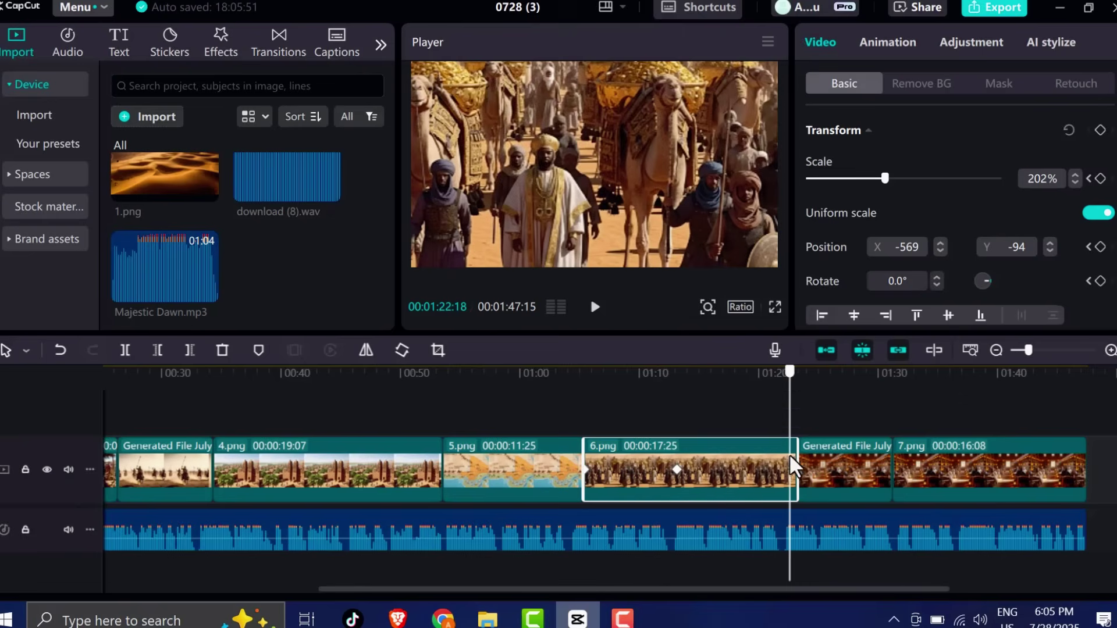
left_click_drag(882, 179, 858, 184)
left_click_drag(788, 399, 574, 398)
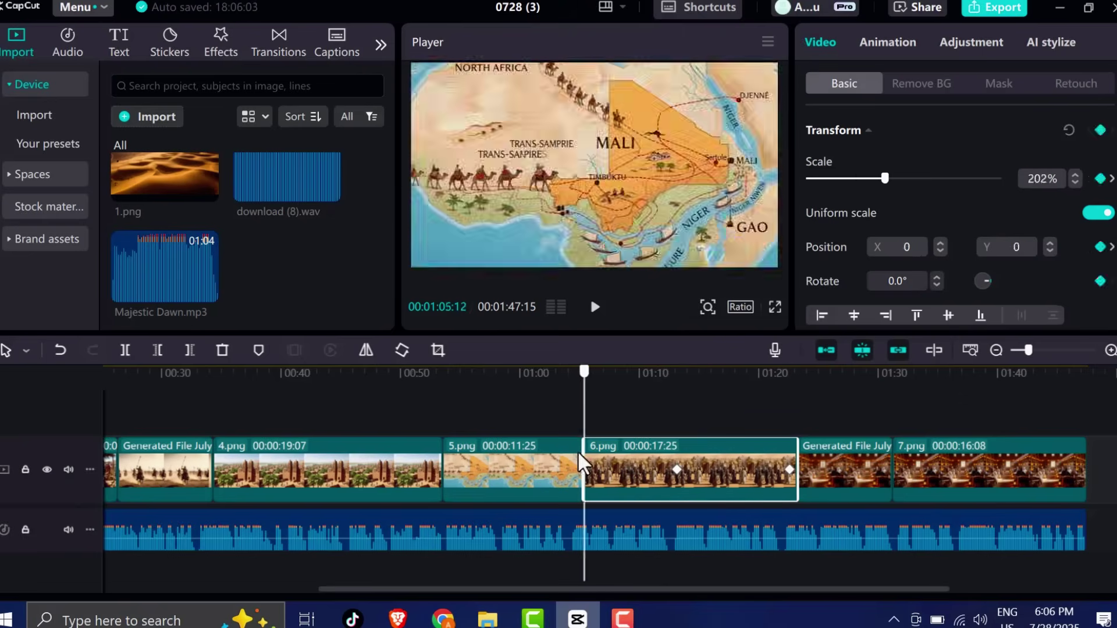
left_click(595, 306)
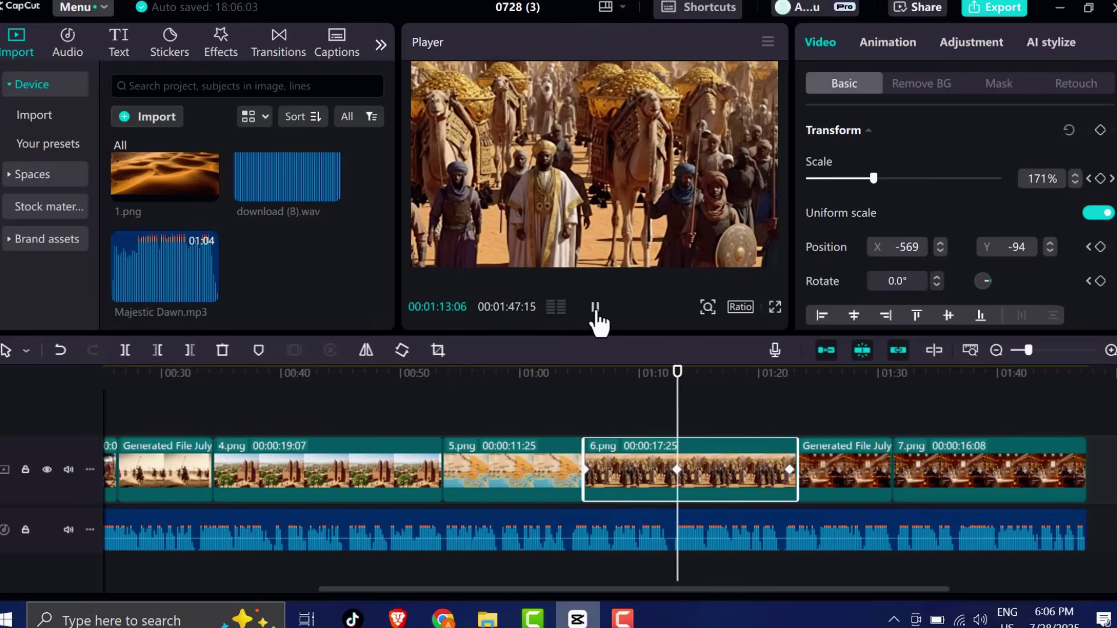
left_click(594, 307)
scroll(578, 461, "right", 5)
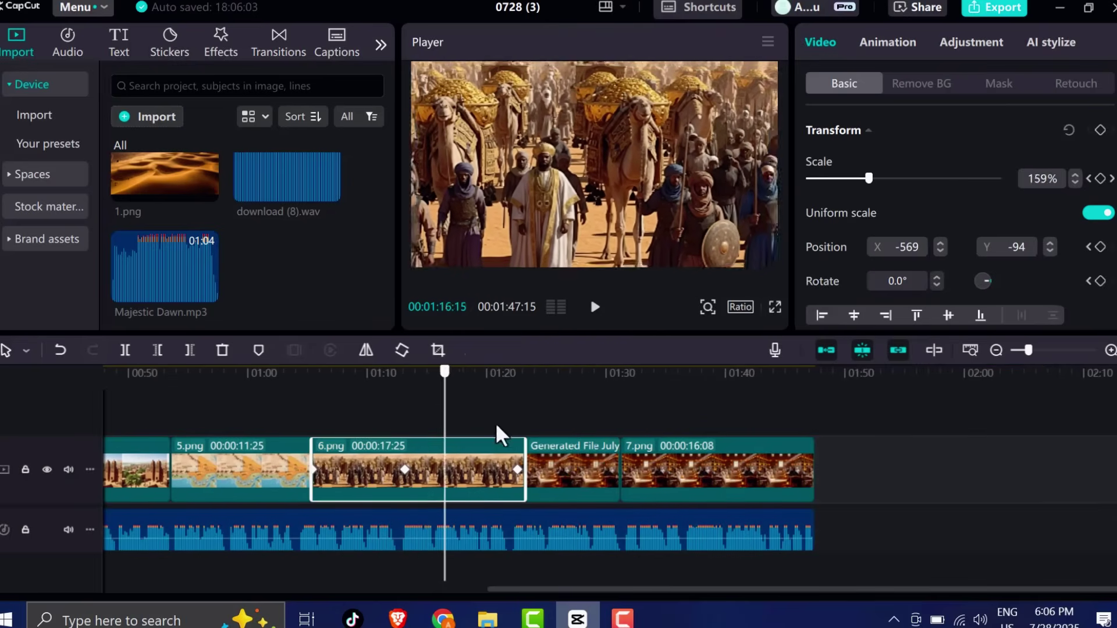
left_click(580, 460)
left_click(630, 444)
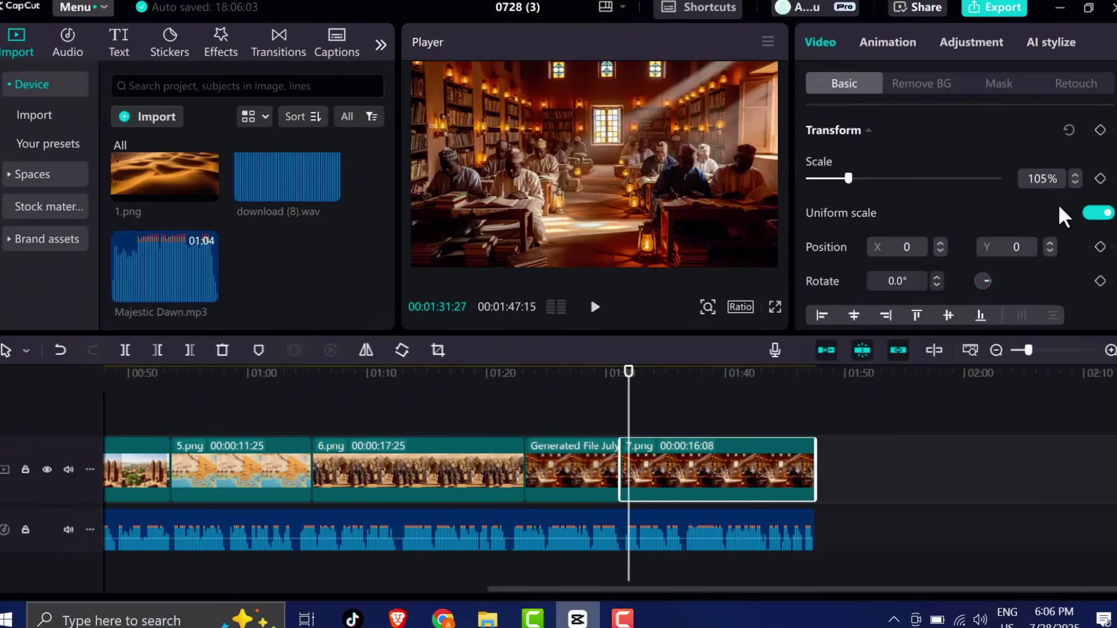
left_click(802, 469)
left_click_drag(848, 178, 873, 178)
left_click(748, 459)
left_click(615, 471)
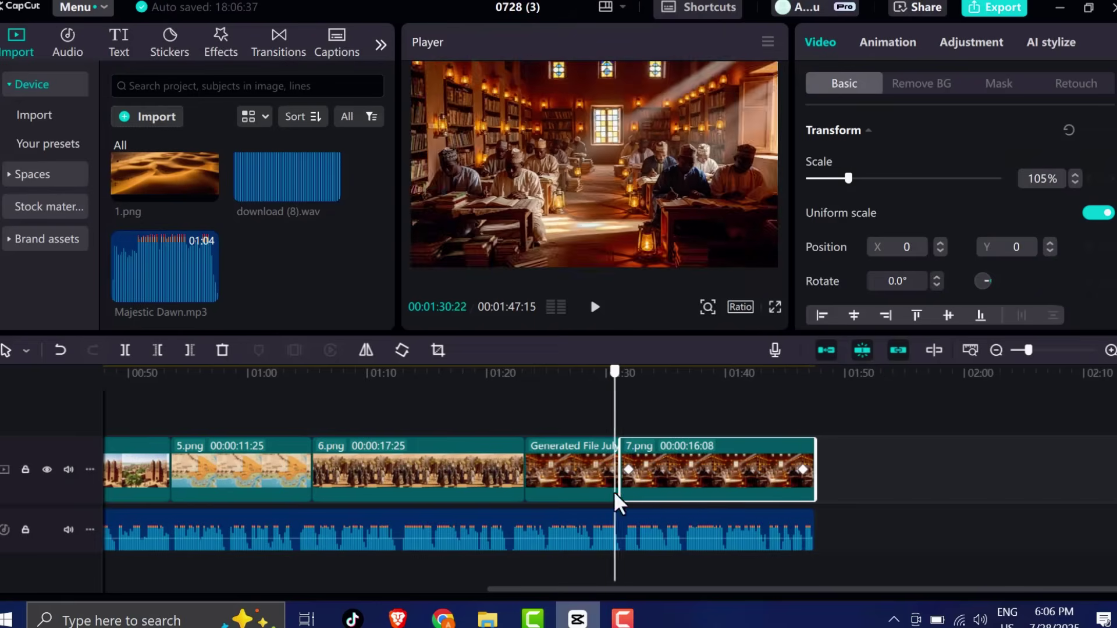
left_click(594, 306)
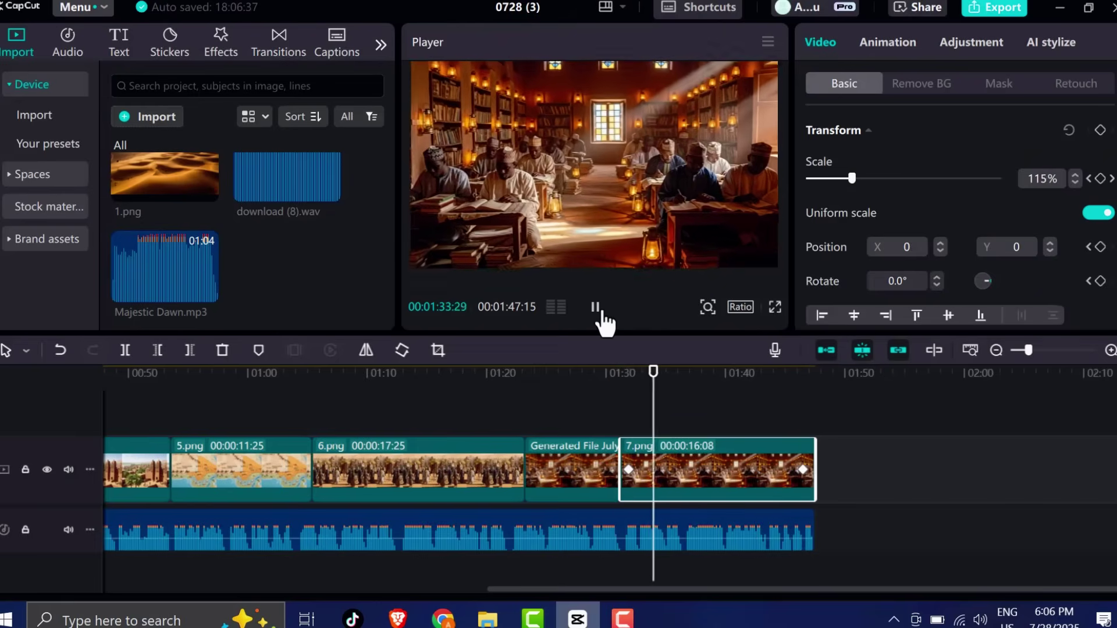
left_click_drag(615, 590, 267, 590)
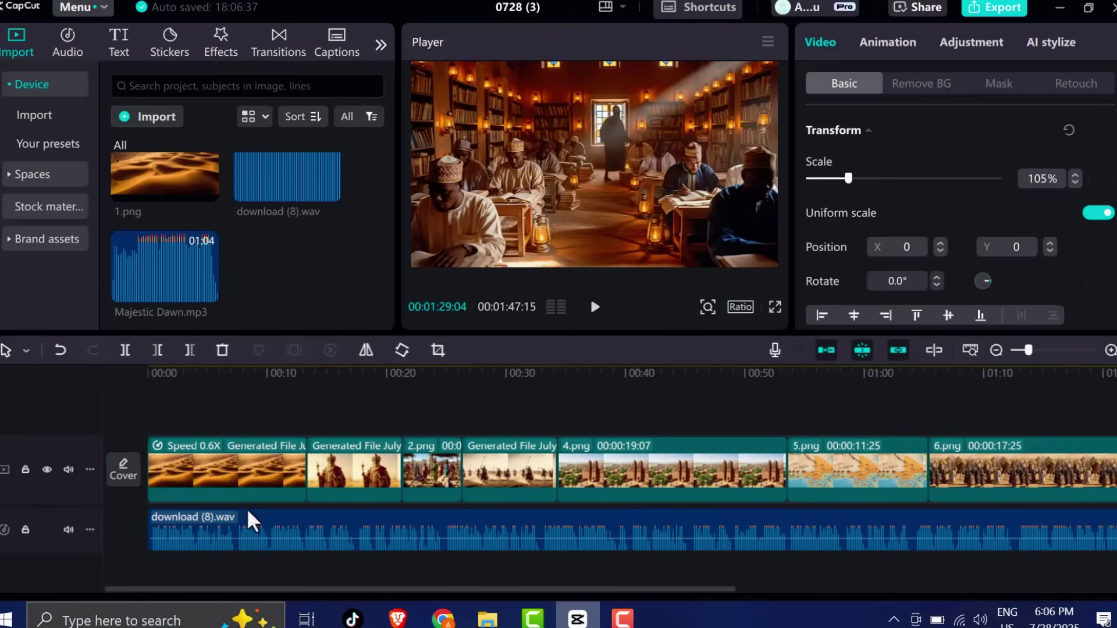
Search effects for 'fog overlay' and add Fog as a new track.
left_click(221, 48)
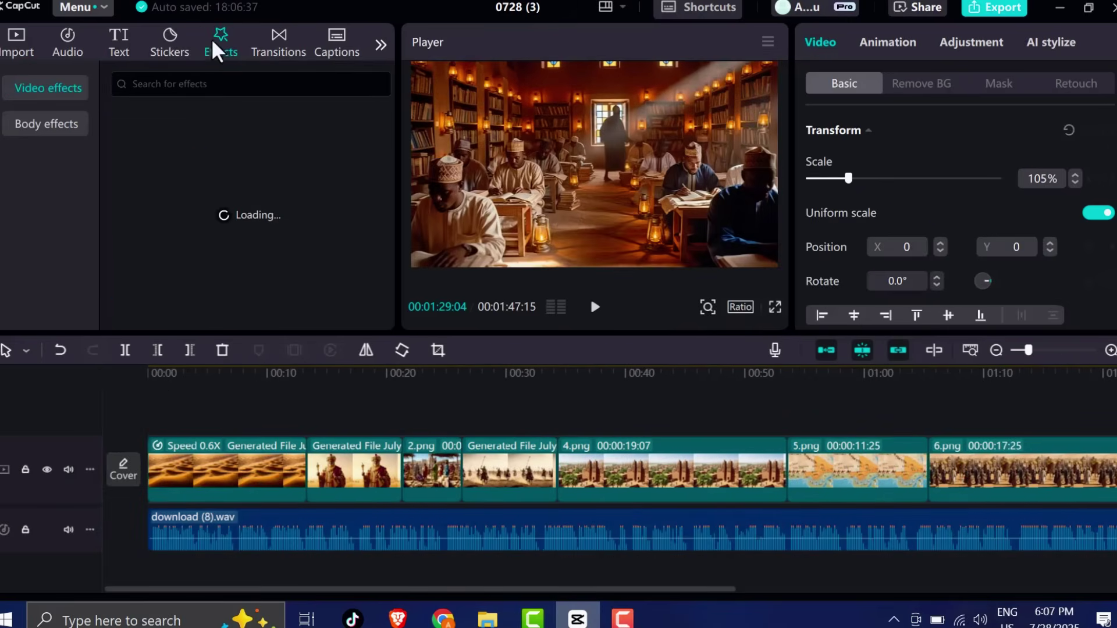
left_click(178, 88)
type("fog overlay")
key("Return")
left_click_drag(151, 172, 1039, 448)
Lower the Fog's Atmosphere to 14 and stretch it to the video's end.
left_click(477, 410)
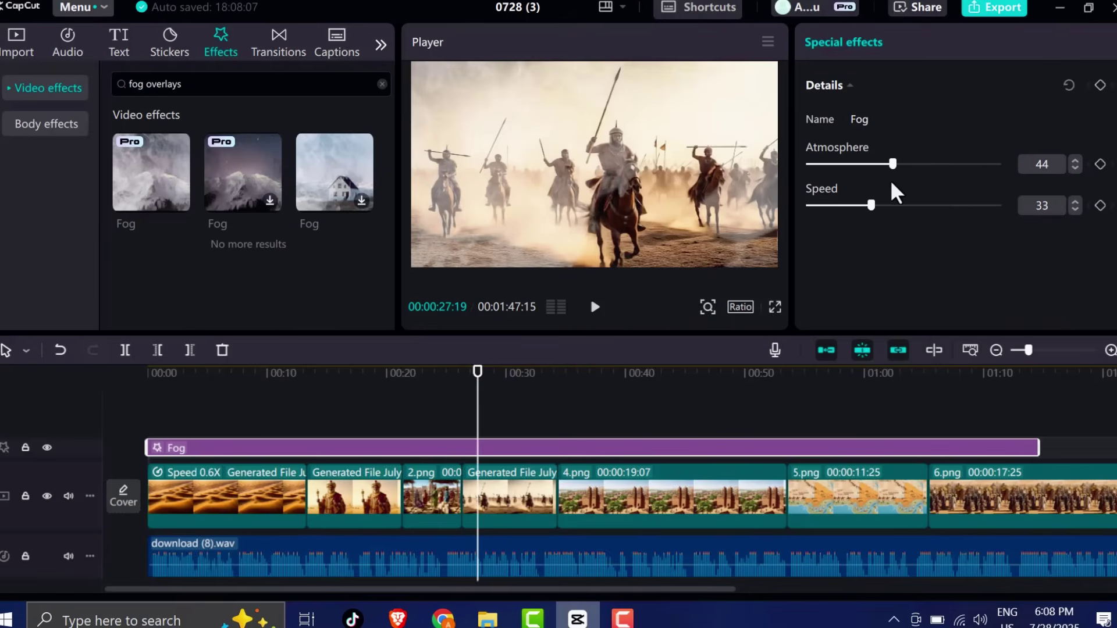
left_click(527, 439)
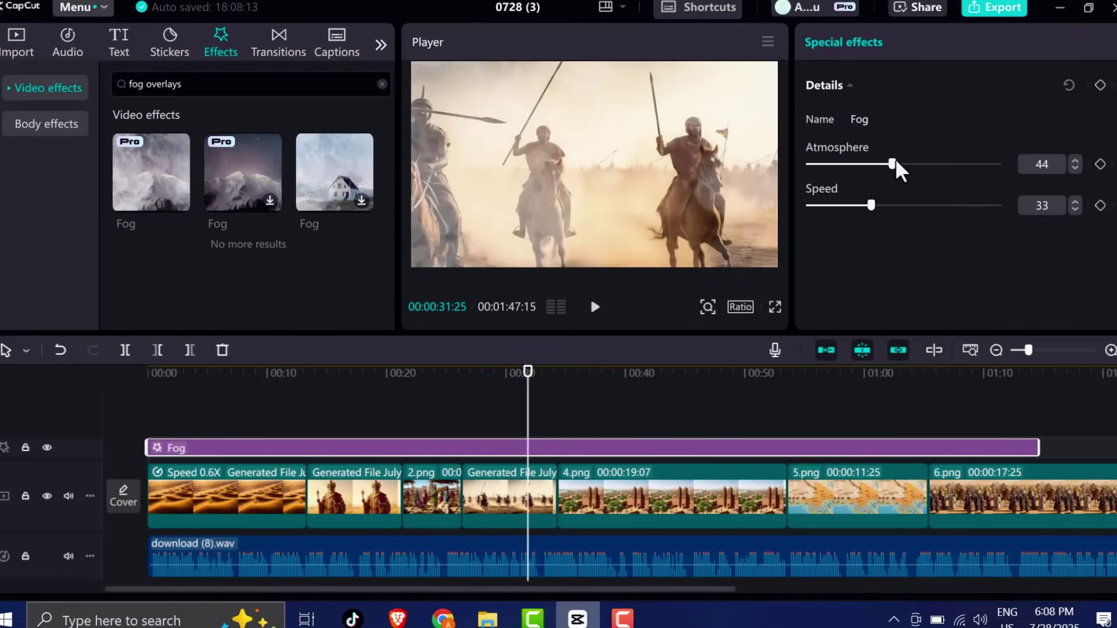
left_click_drag(892, 165, 821, 183)
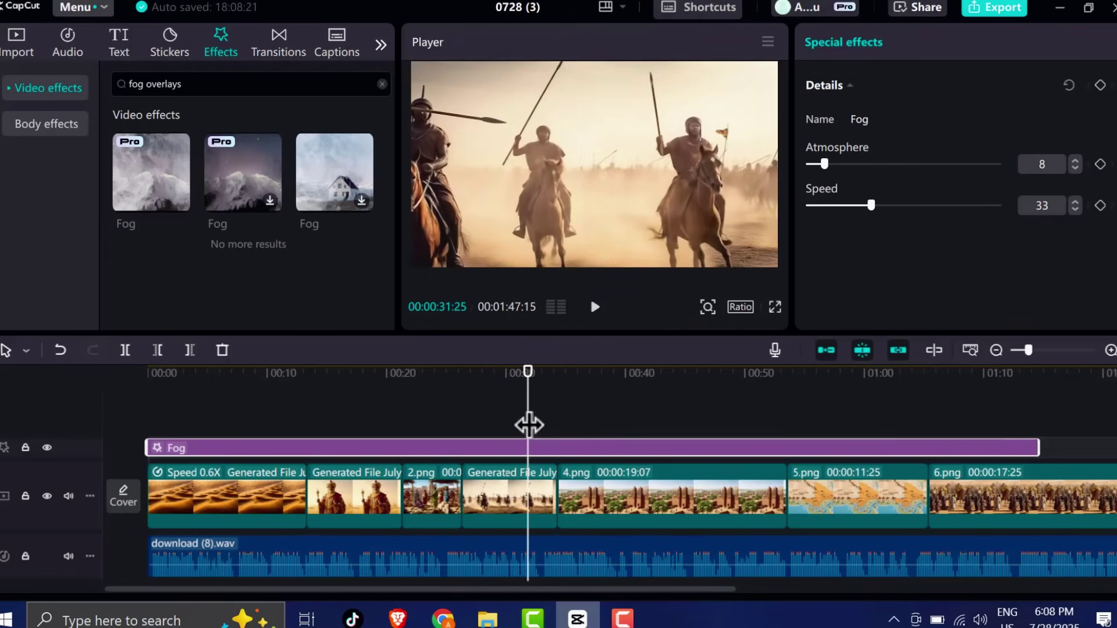
left_click_drag(553, 436, 903, 473)
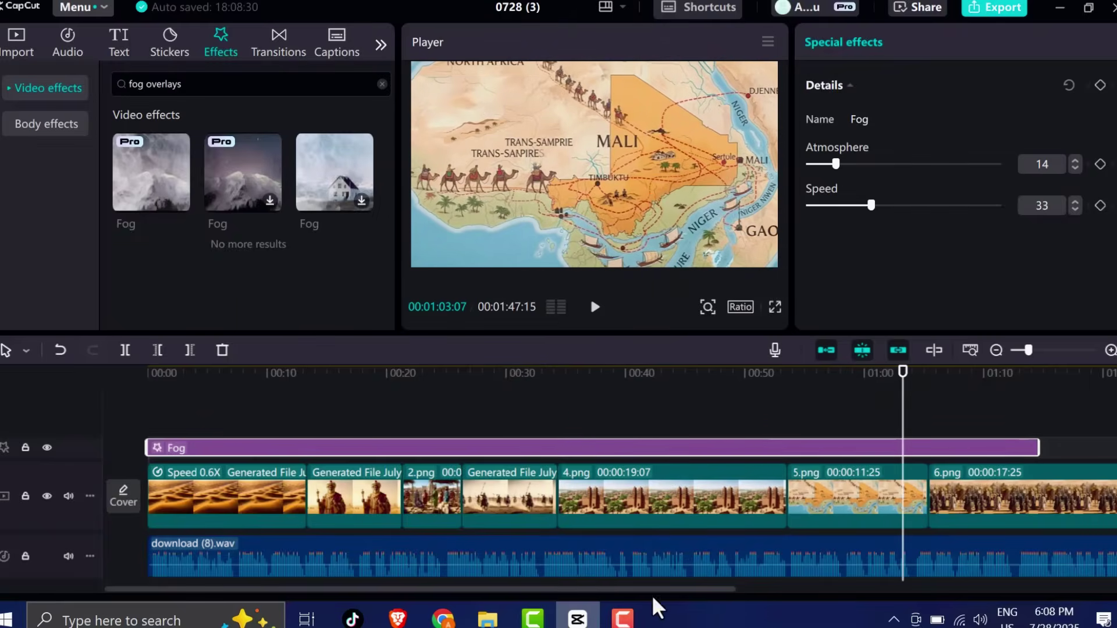
left_click_drag(657, 590, 908, 590)
left_click_drag(640, 449, 1027, 449)
left_click(983, 350)
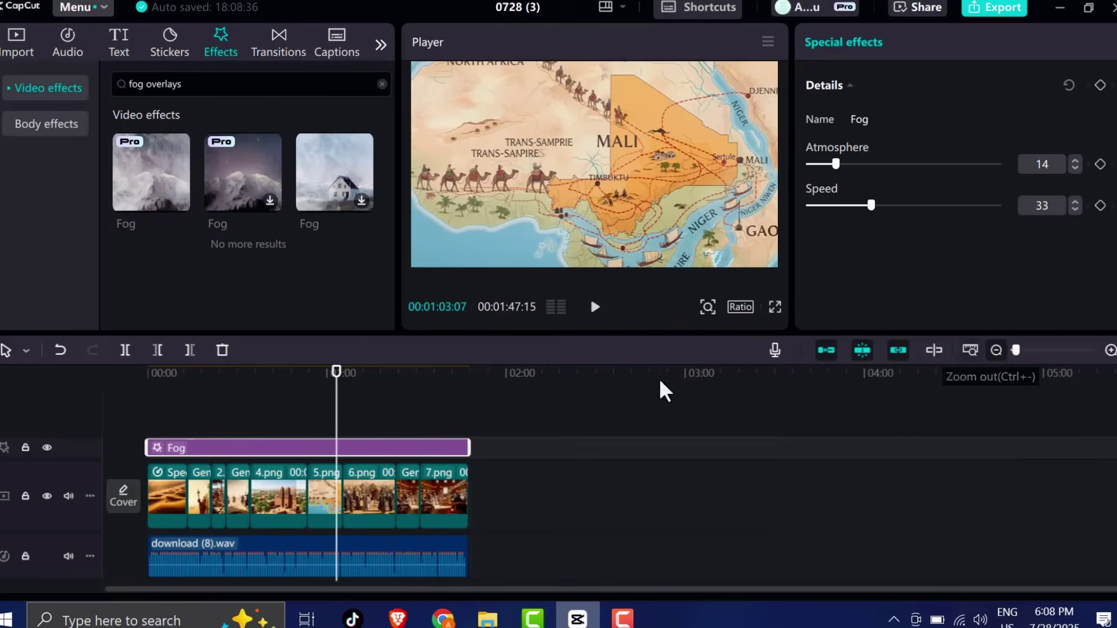
Add the Vignette effect as a track spanning the video.
left_click(220, 77)
type("vignett")
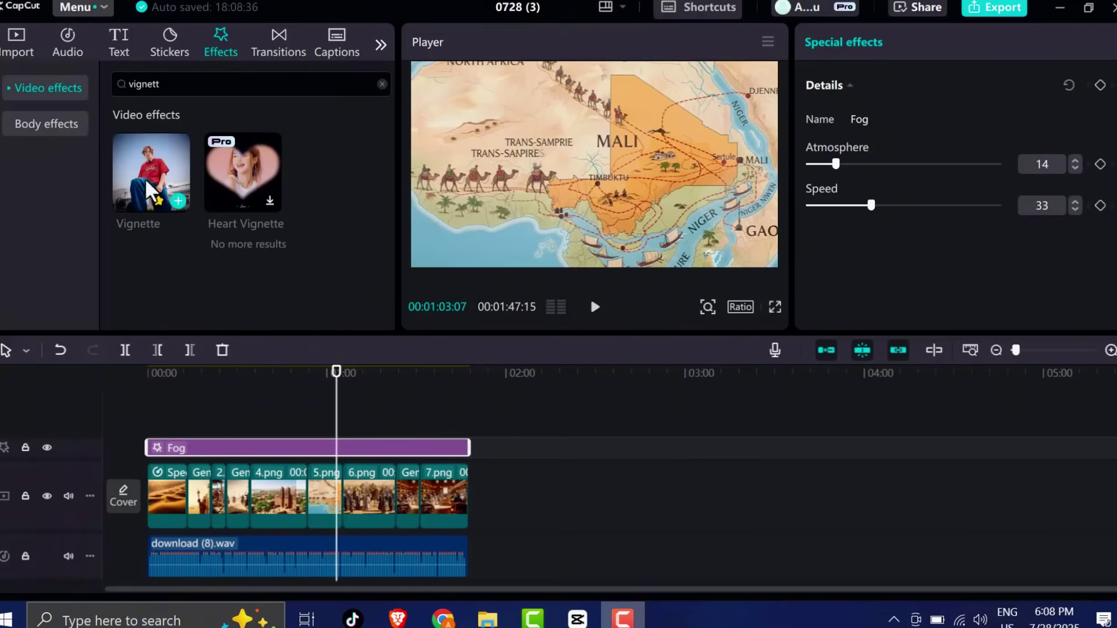
left_click_drag(145, 178, 469, 458)
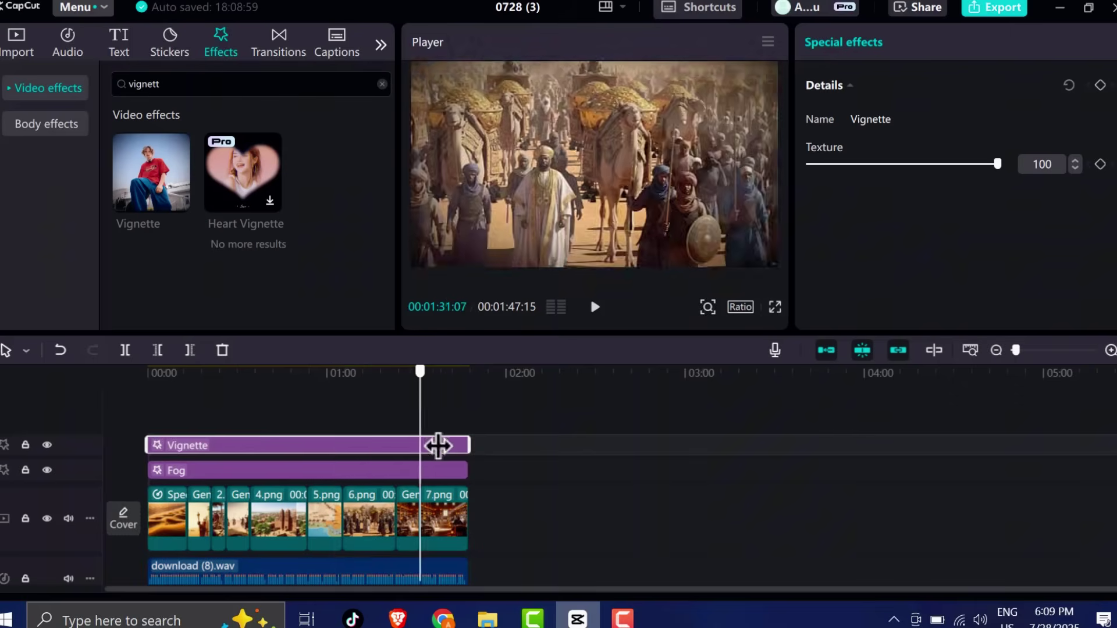
left_click(226, 472)
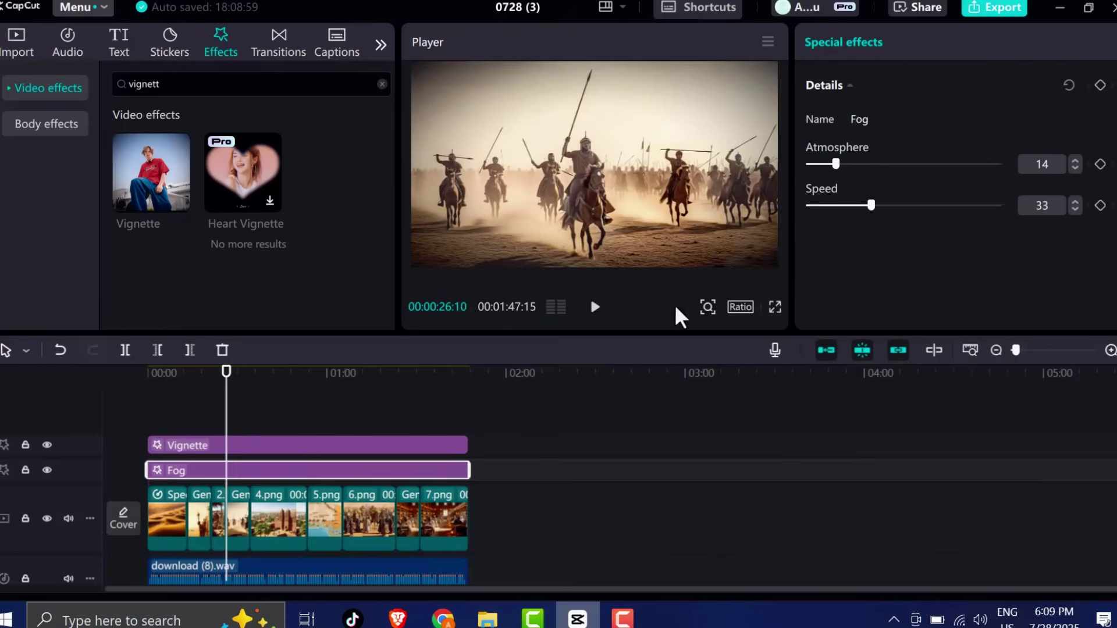
Add Play Pendulum as a new top effect track and preview it.
left_click(189, 79)
type("play pendulum")
left_click_drag(151, 171, 469, 477)
left_click(594, 306)
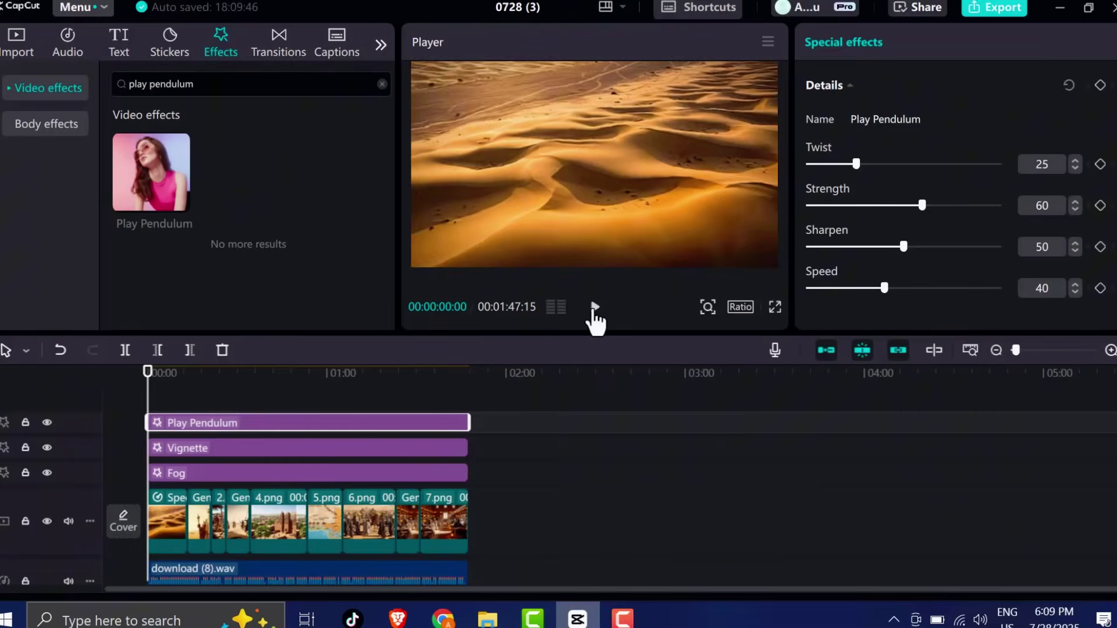
Soften Play Pendulum to Twist 17, Strength 13, Speed 9, adjusting Sharpen too.
left_click_drag(855, 164, 848, 165)
left_click_drag(885, 287, 838, 289)
left_click_drag(814, 247, 871, 247)
left_click_drag(921, 205, 899, 224)
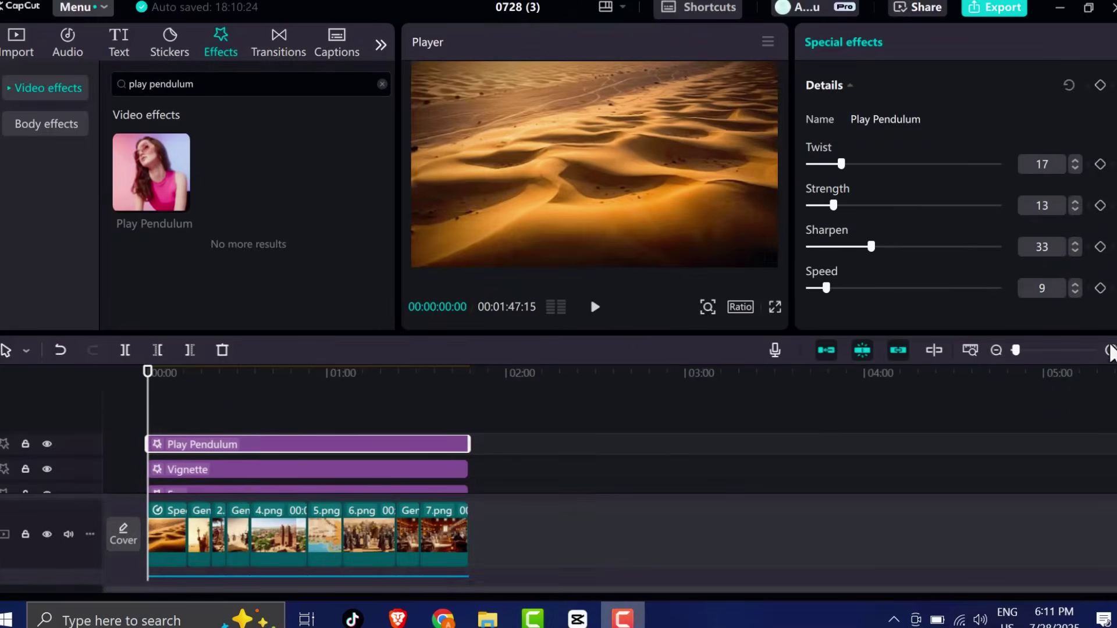
left_click(1110, 350)
left_click(1110, 350)
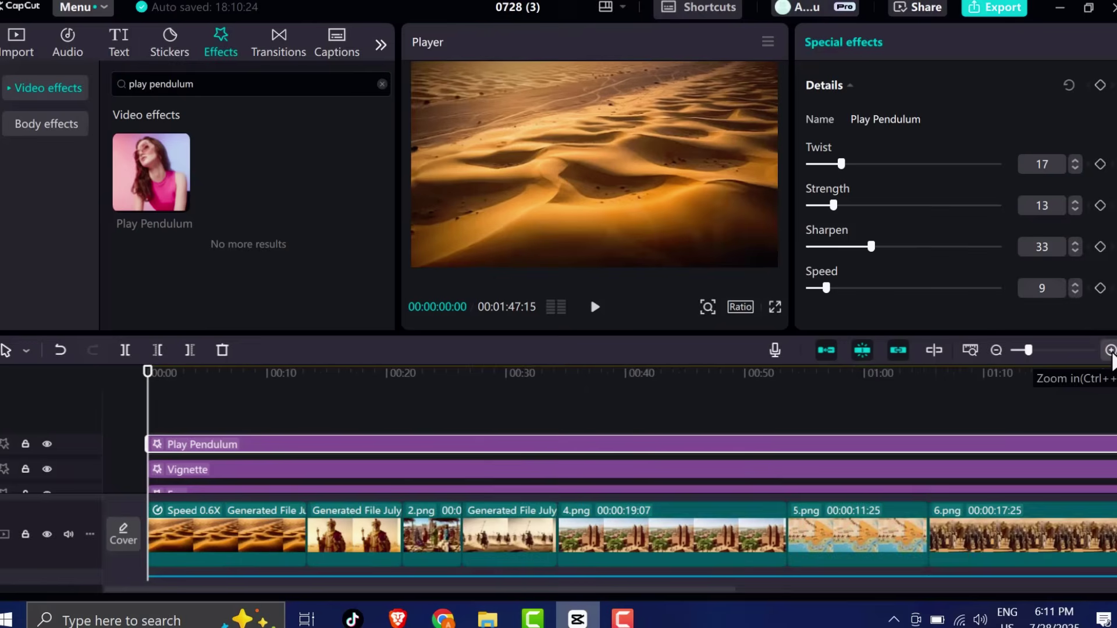
Place a 0.5 s Black Fade on the first clip join and apply it to all.
left_click(271, 40)
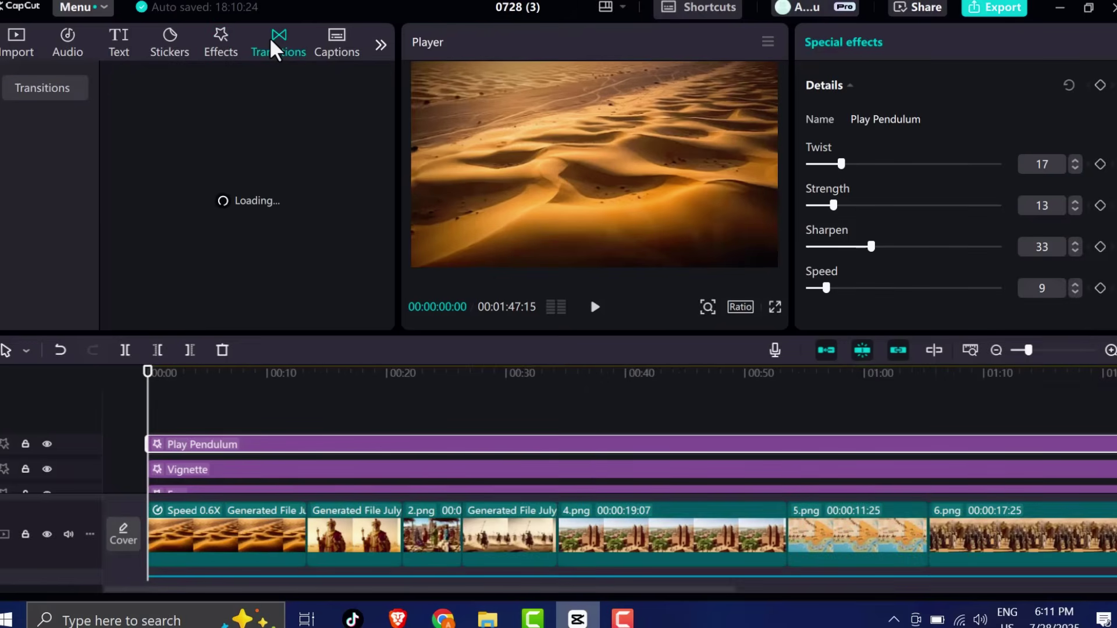
left_click_drag(154, 148, 294, 477)
left_click_drag(302, 531, 303, 527)
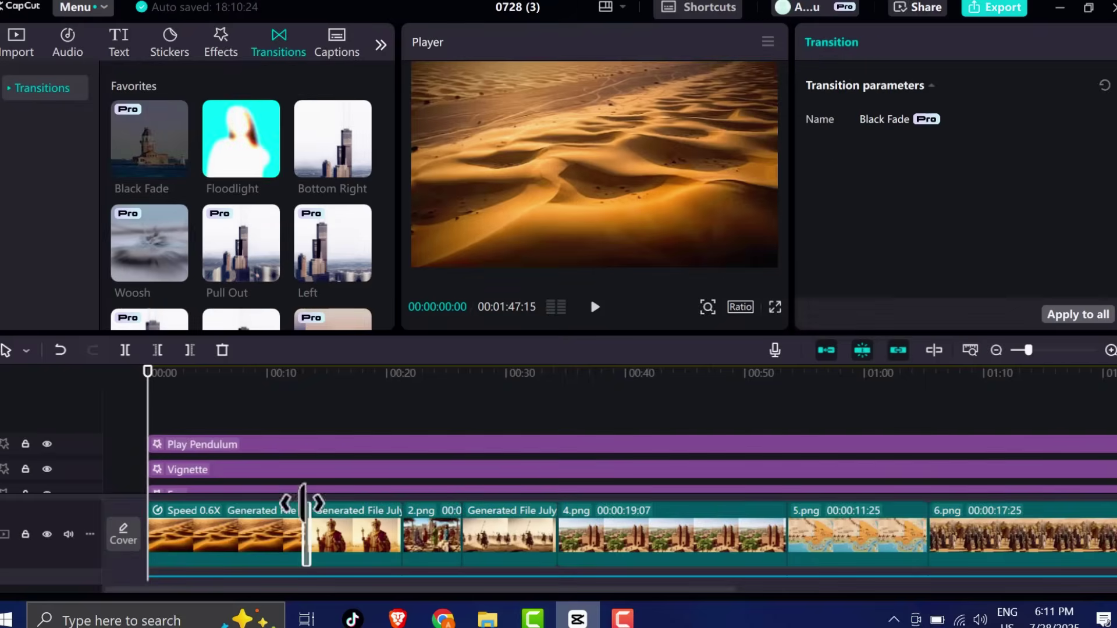
left_click(1080, 315)
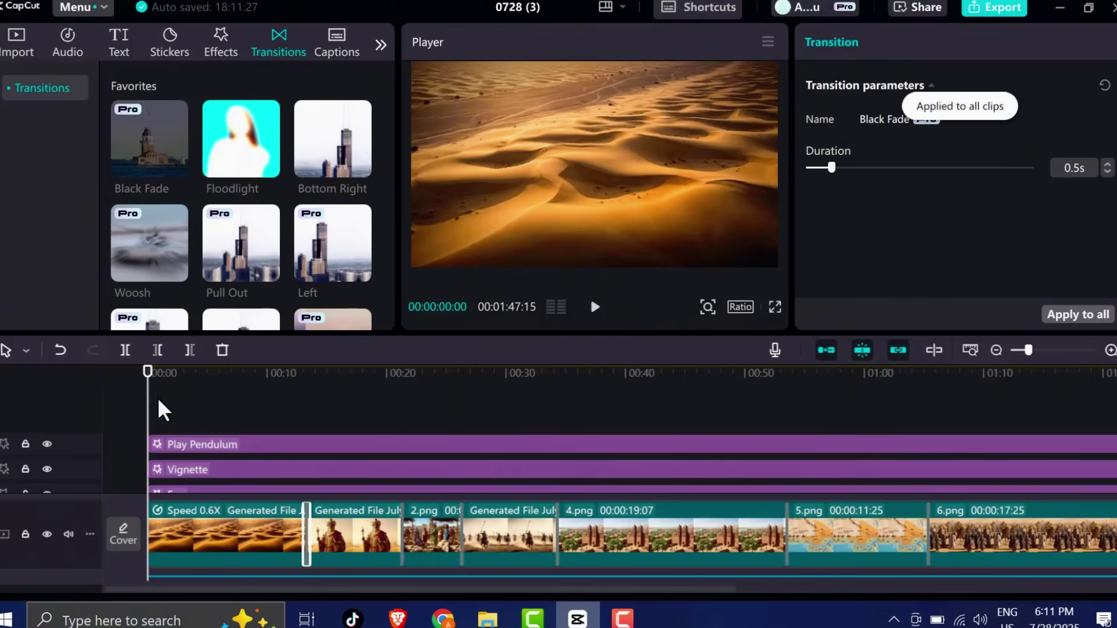
Preview the first Black Fade transition, then zoom the timeline out.
left_click(295, 476)
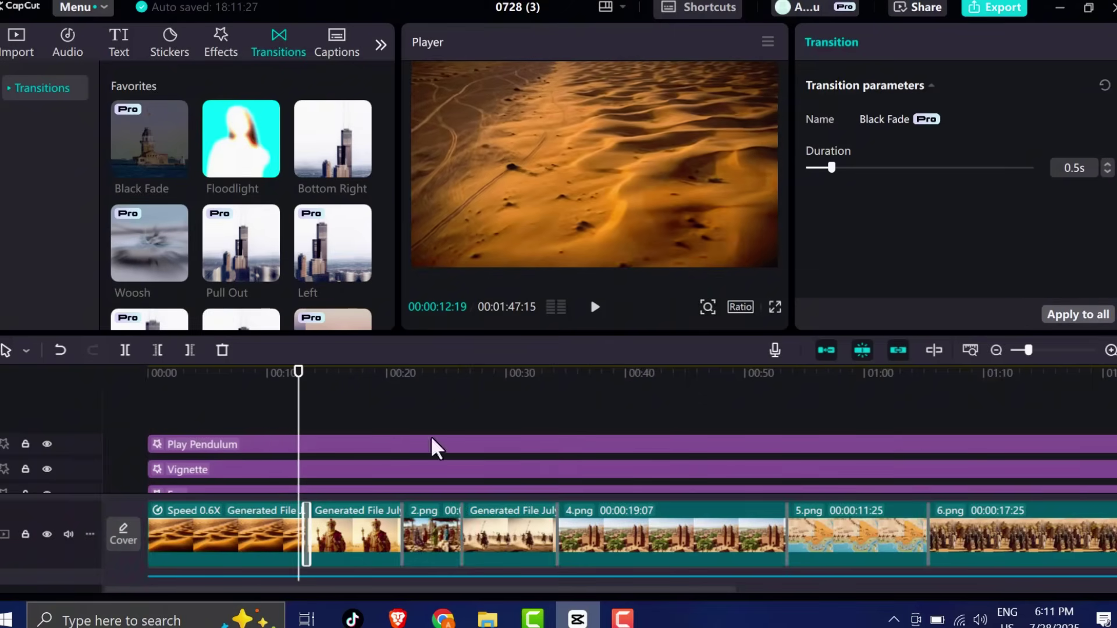
left_click(594, 306)
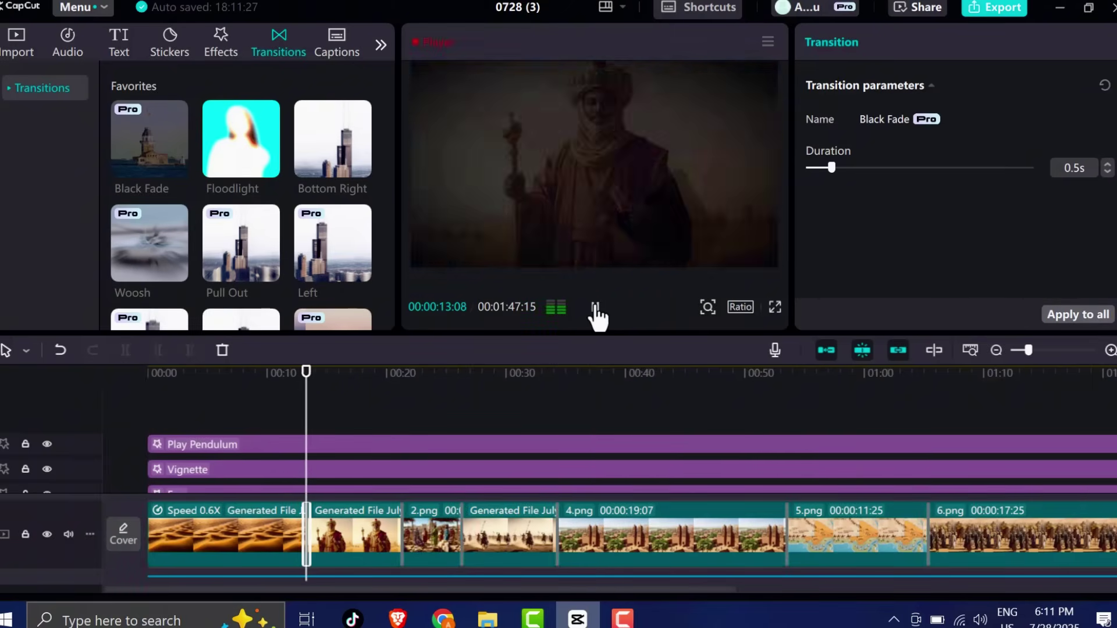
left_click_drag(313, 420, 148, 433)
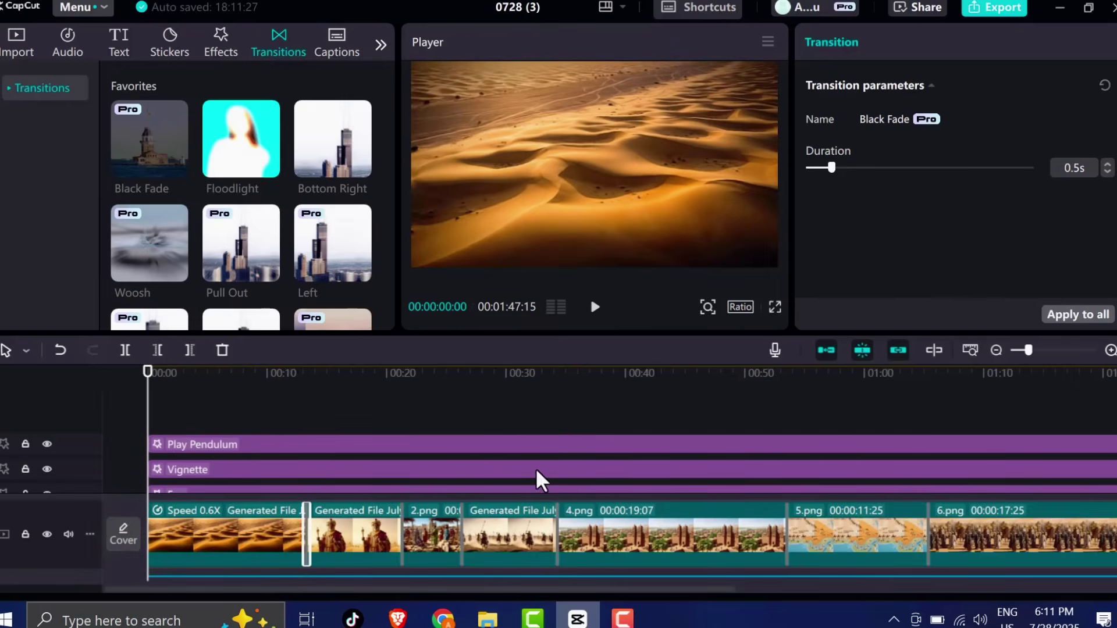
scroll(535, 468, "down", 2)
left_click(997, 351)
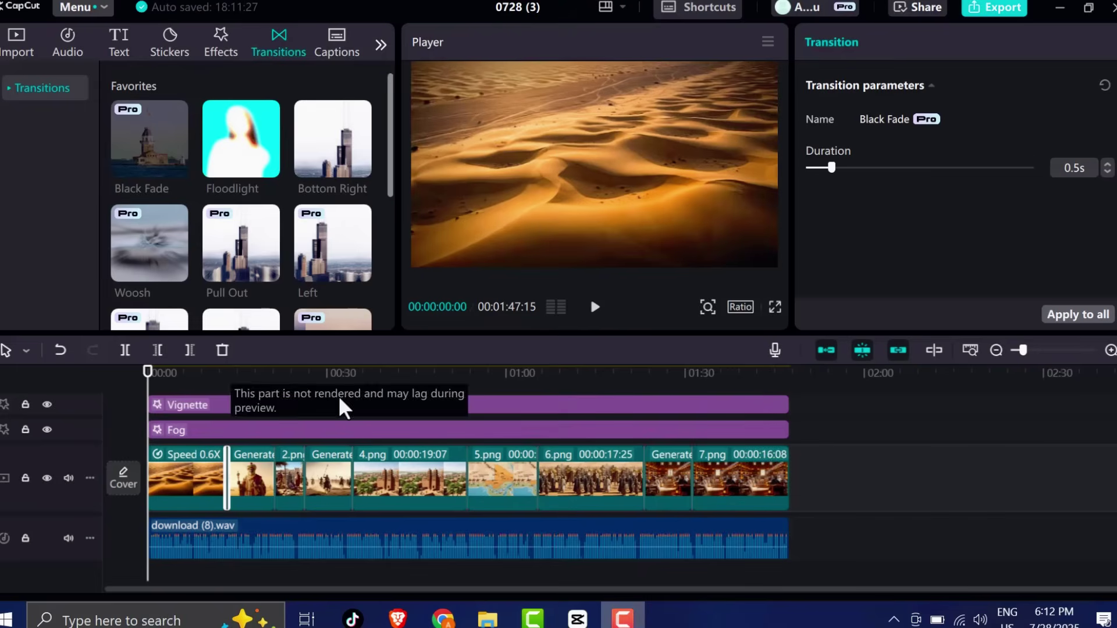
scroll(361, 434, "up", 3)
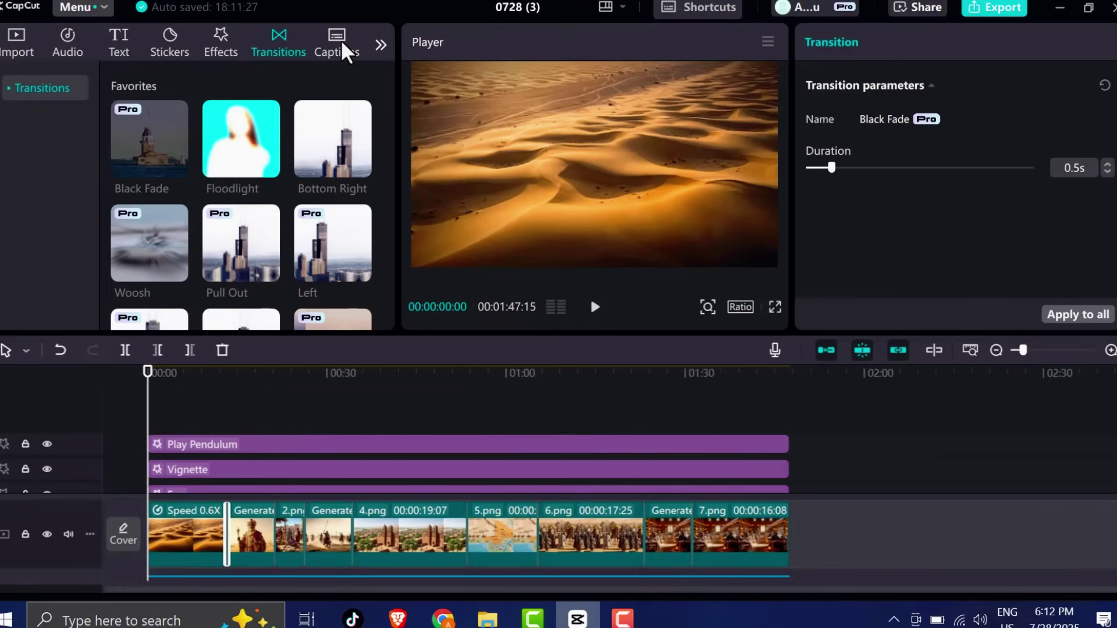
Set the caption spoken language to English, untick Identify filler words, and generate captions.
left_click(342, 50)
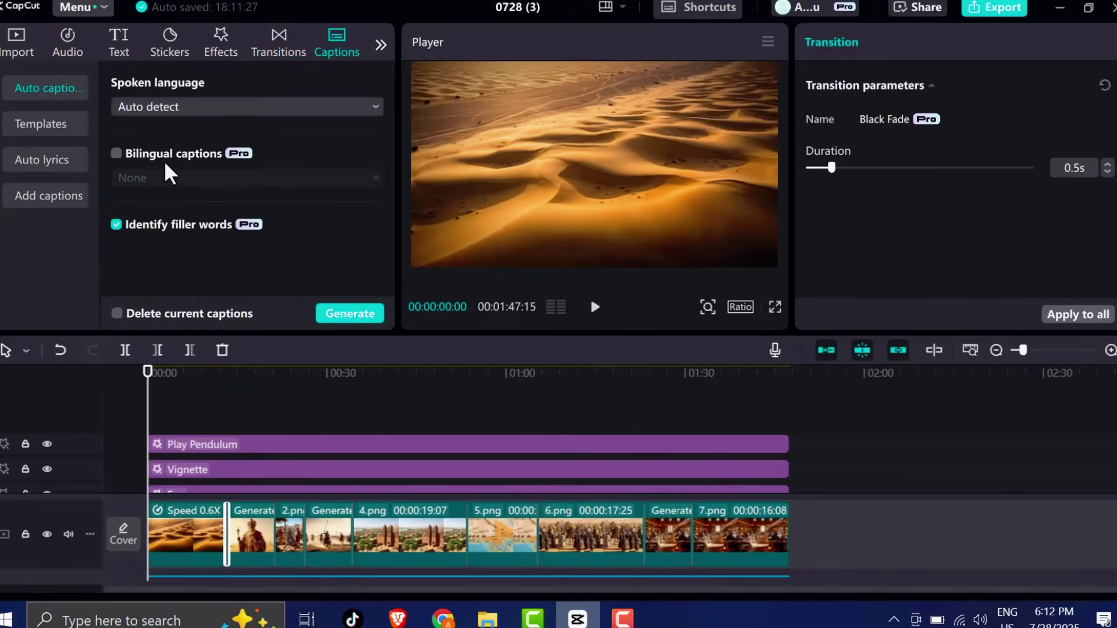
left_click(154, 108)
left_click(154, 107)
left_click(158, 104)
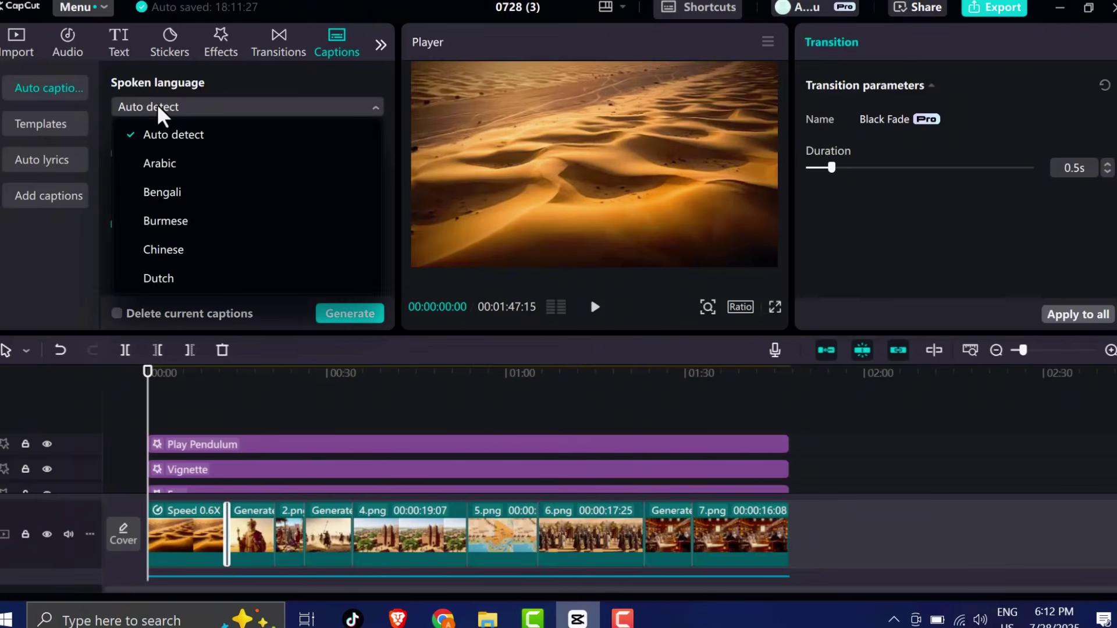
scroll(174, 209, "down", 2)
left_click(175, 224)
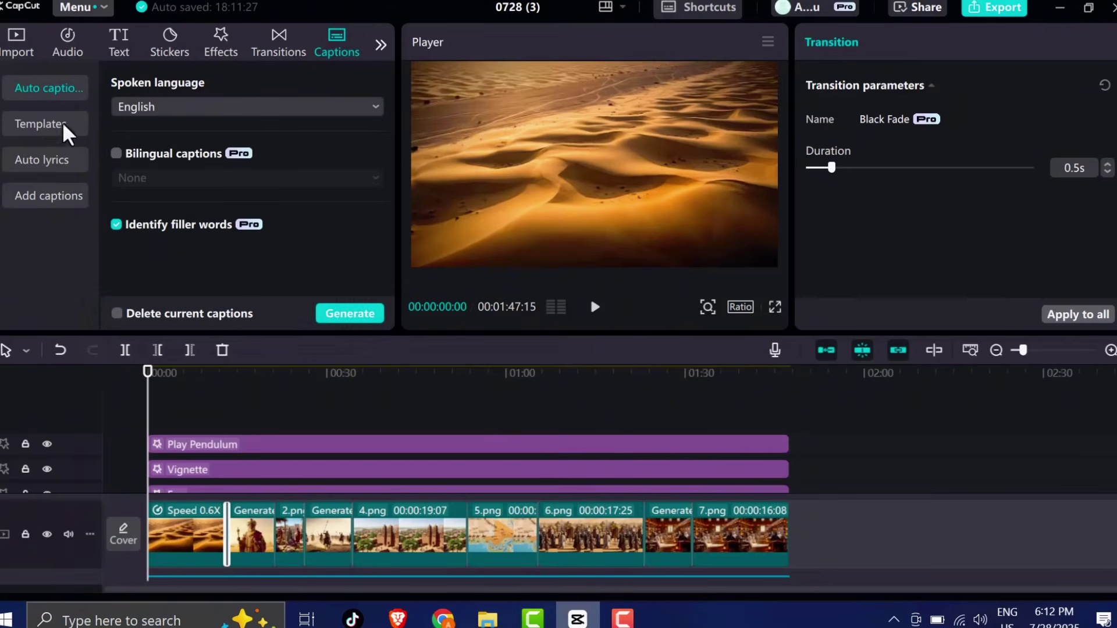
left_click(115, 226)
left_click(344, 313)
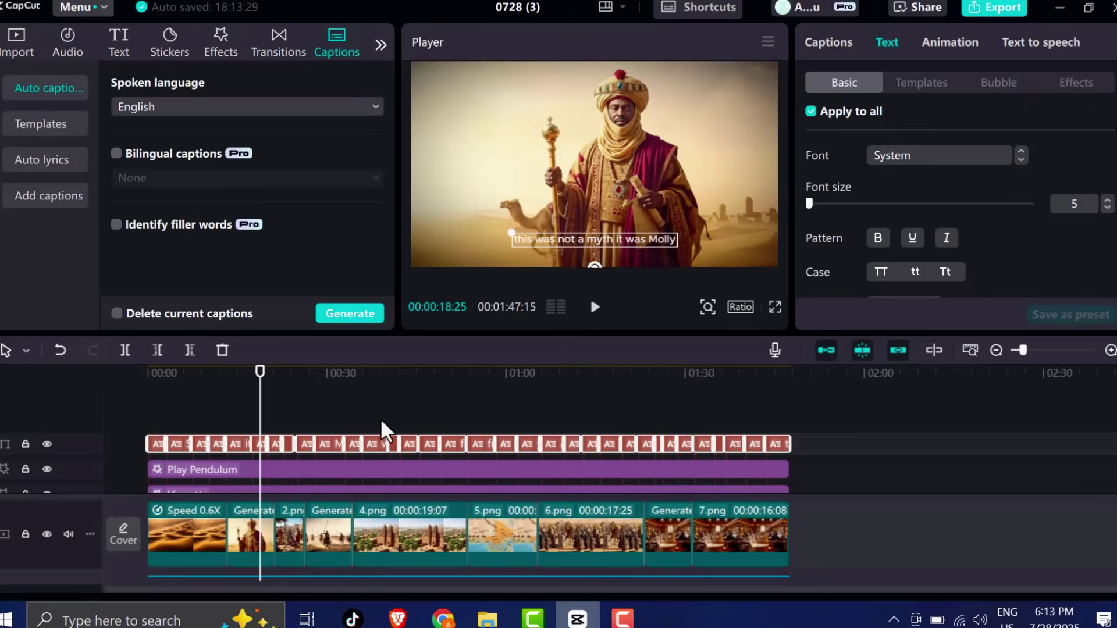
Review the new captions and apply a plain caption style template to all of them.
left_click(372, 434)
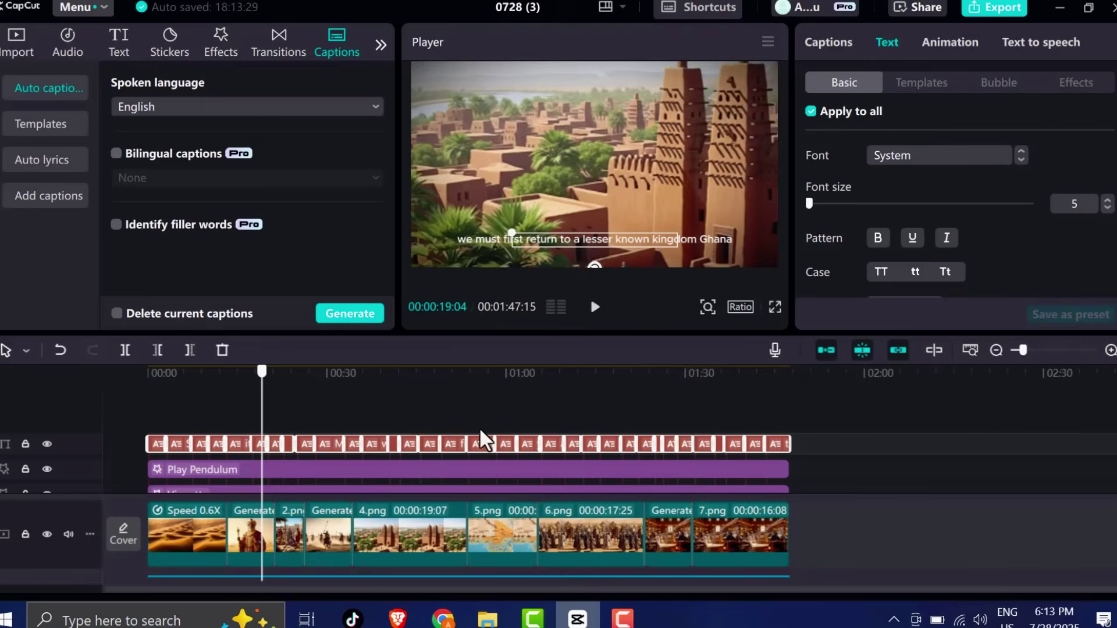
left_click(501, 442)
left_click(925, 84)
scroll(960, 219, "down", 5)
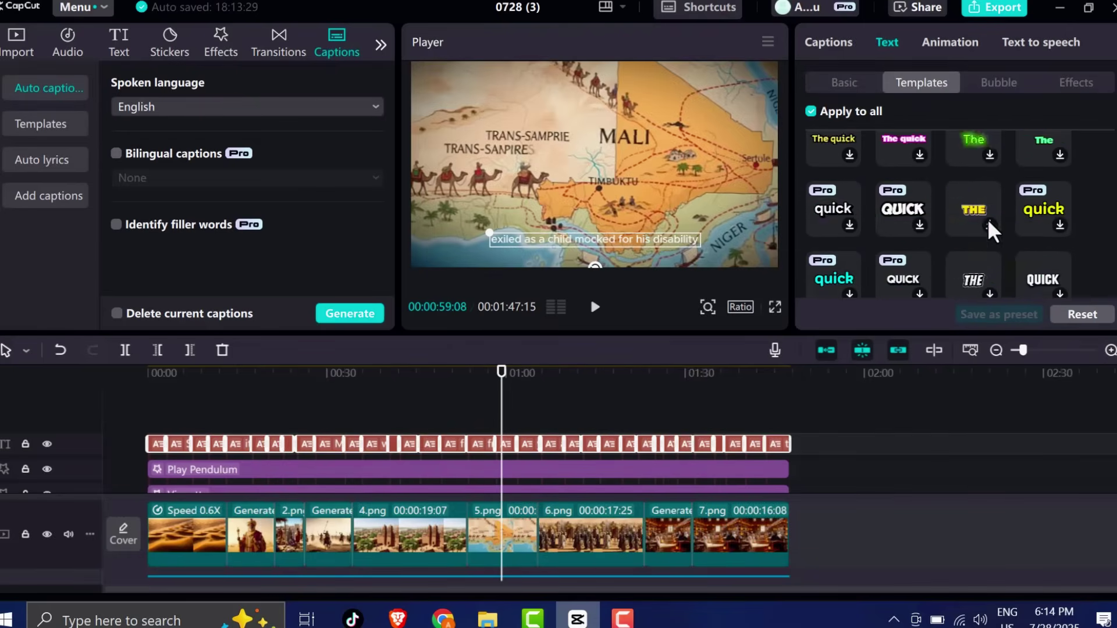
scroll(1009, 232, "down", 2)
scroll(1009, 225, "down", 3)
scroll(992, 244, "down", 3)
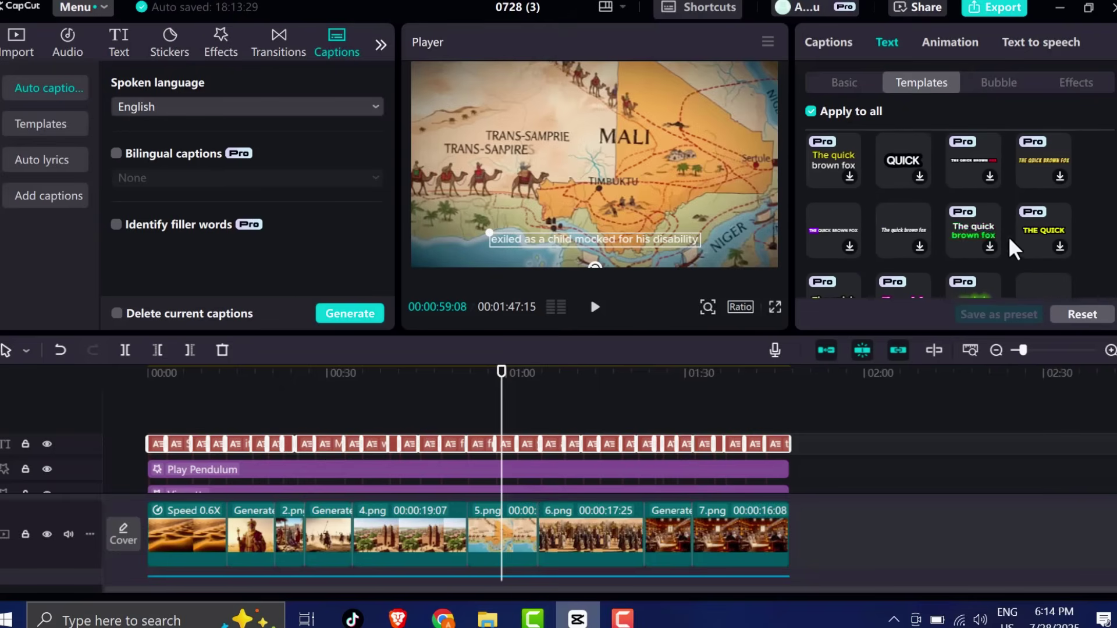
scroll(1047, 253, "down", 2)
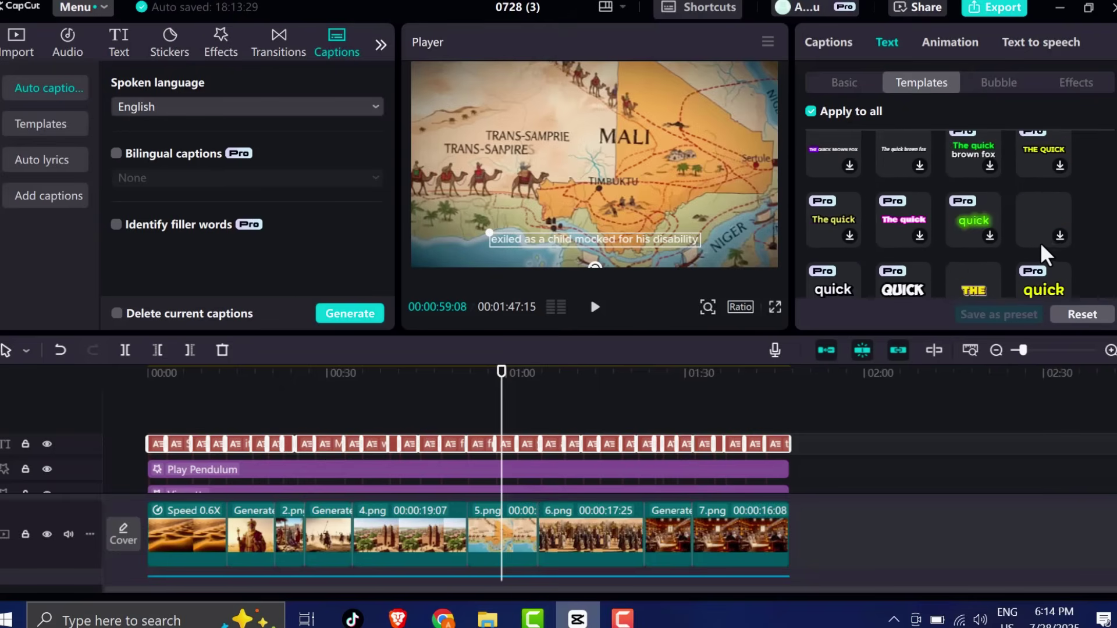
scroll(927, 220, "up", 2)
scroll(965, 217, "down", 4)
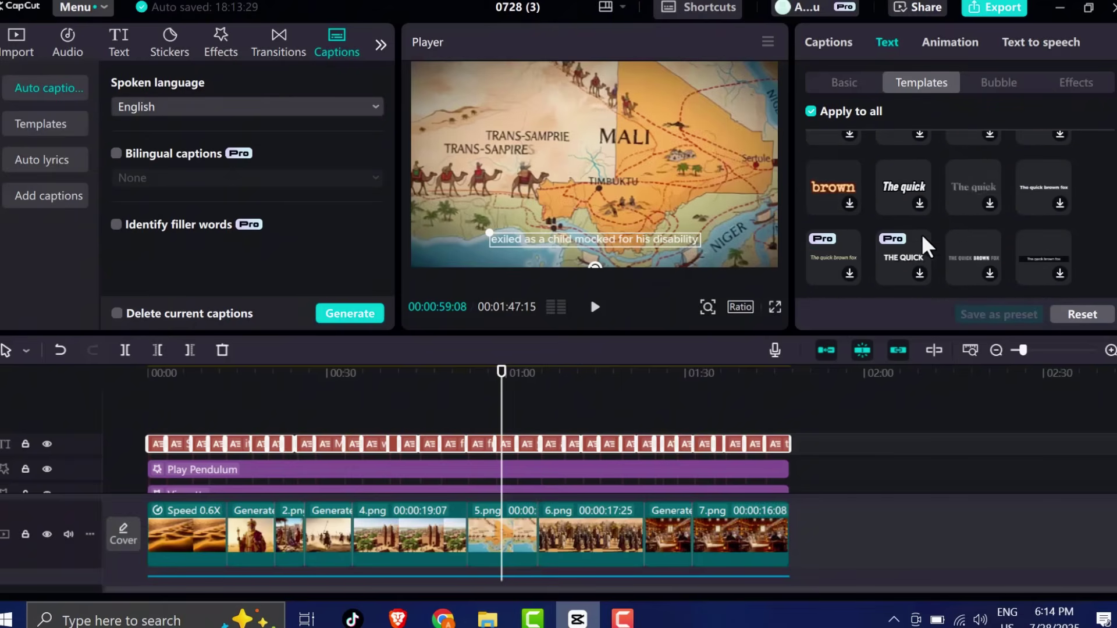
left_click(837, 268)
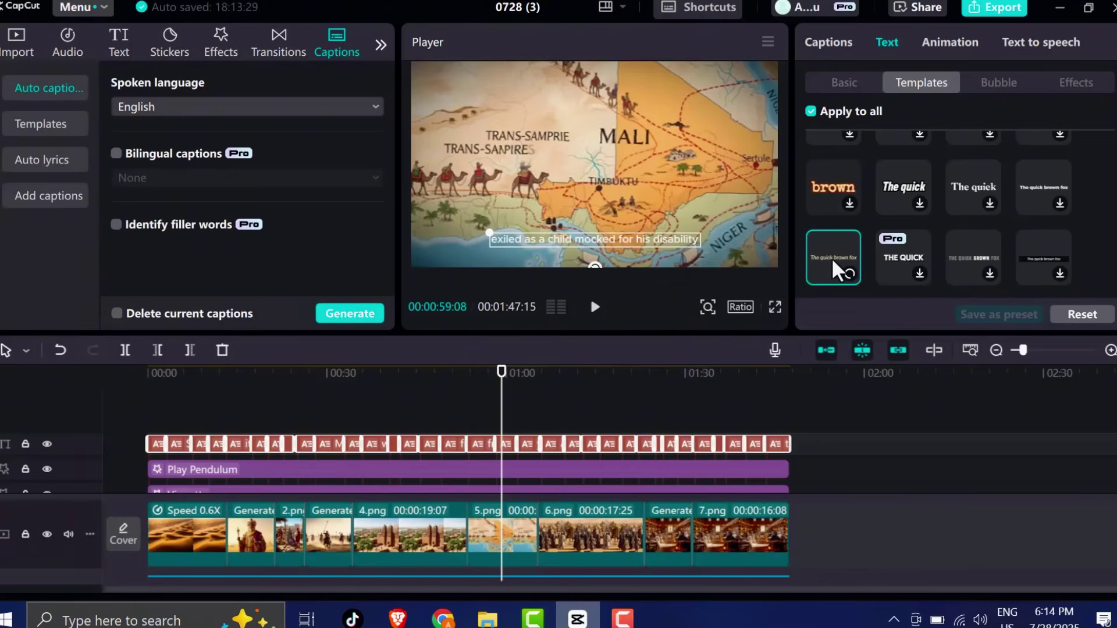
Lower the caption font size from 10 to 7 so each caption fits on one line.
key("Home")
key("space")
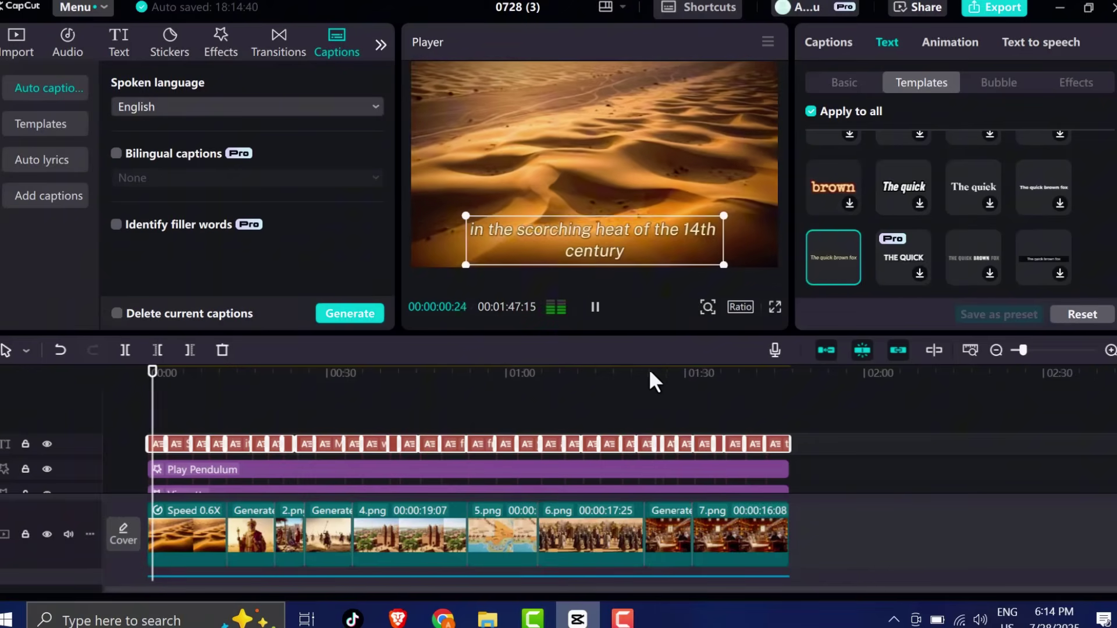
left_click(846, 76)
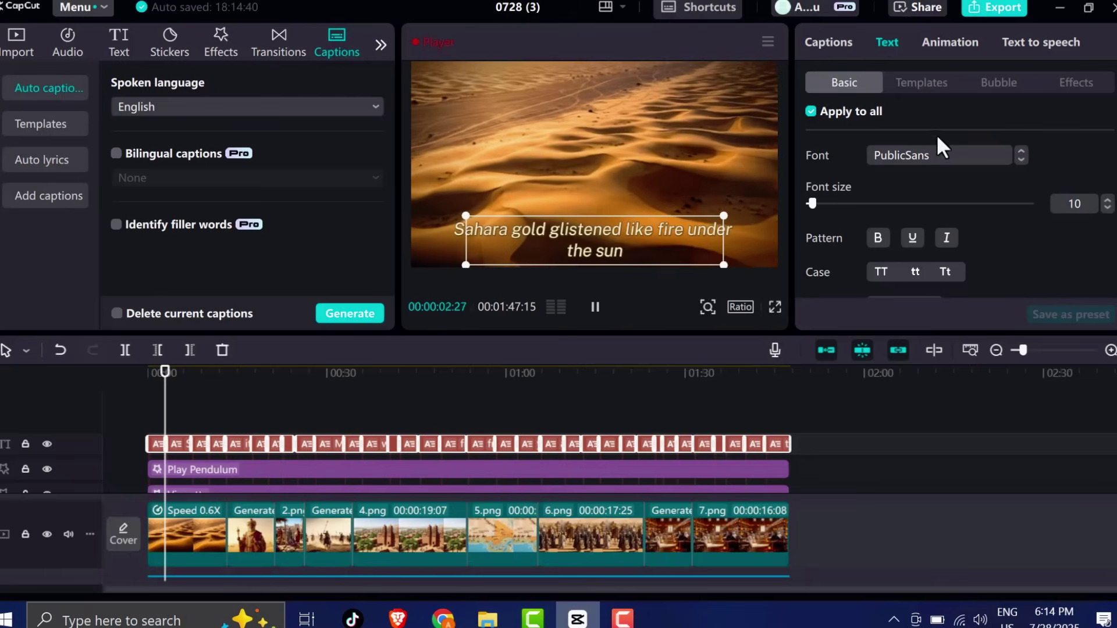
left_click(593, 304)
left_click(1107, 209)
left_click(1107, 208)
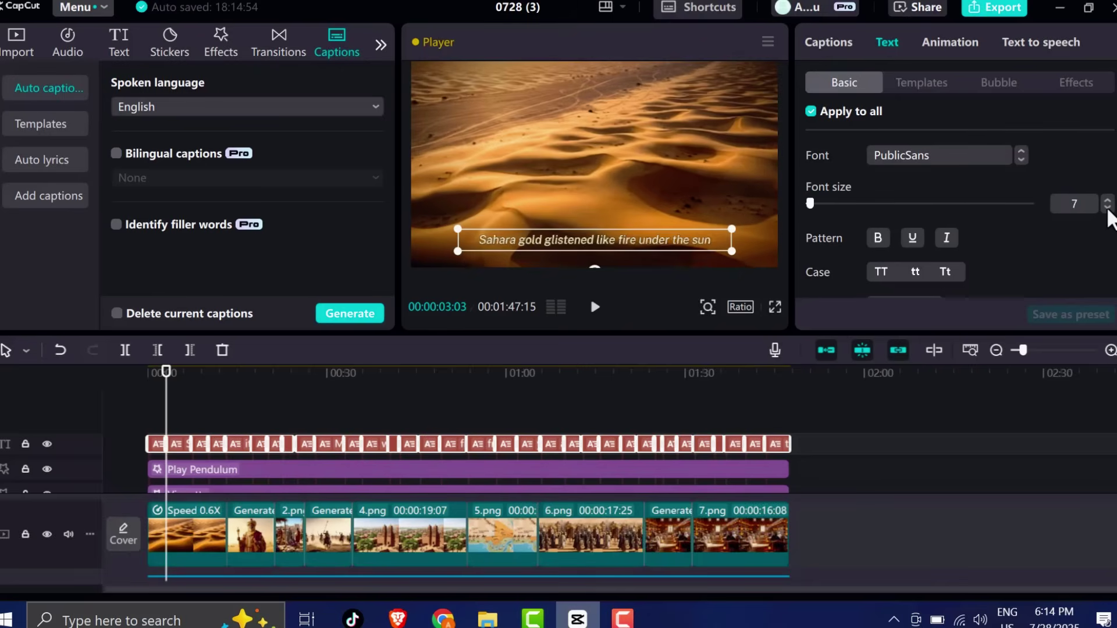
Add Majestic Dawn.mp3 as music with loudness normalization and volume at -3.7dB.
left_click(314, 418)
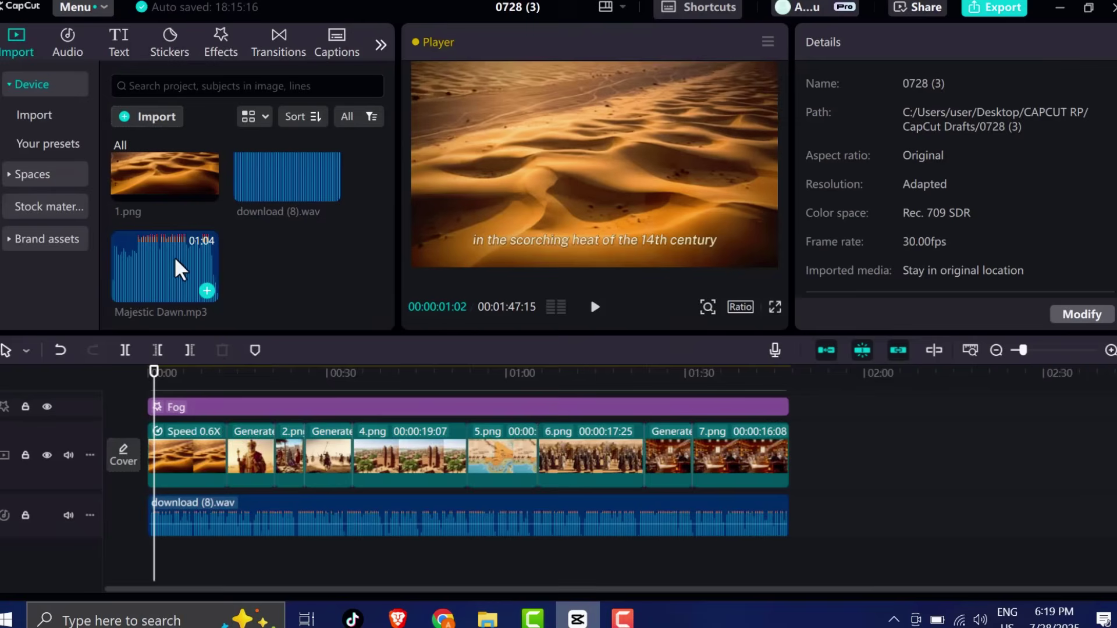
left_click_drag(164, 268, 180, 559)
left_click(811, 266)
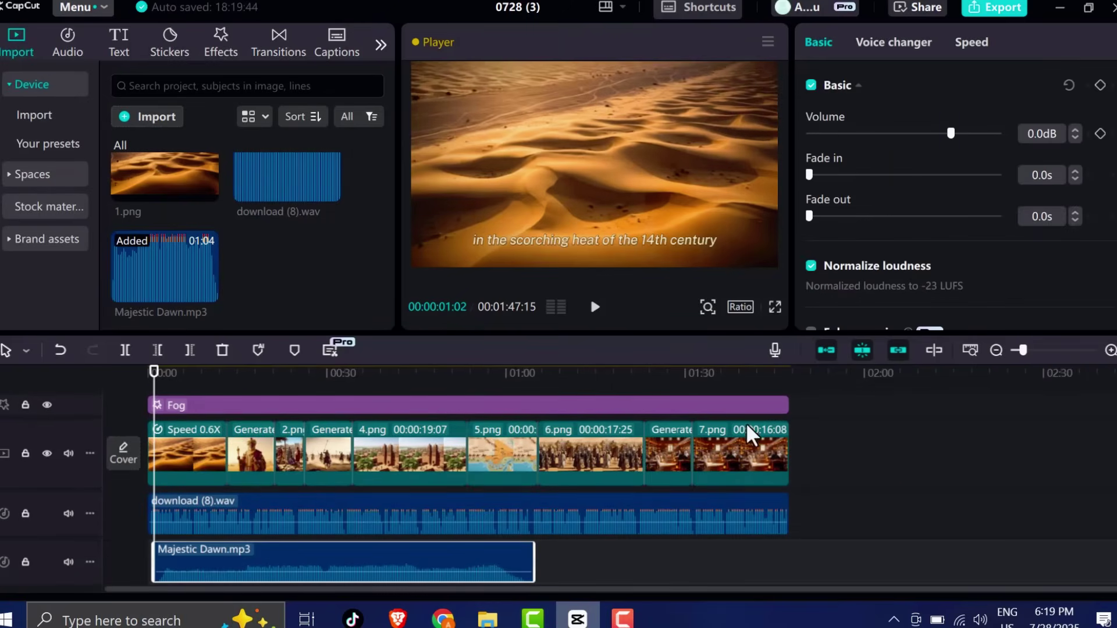
left_click_drag(945, 137, 940, 136)
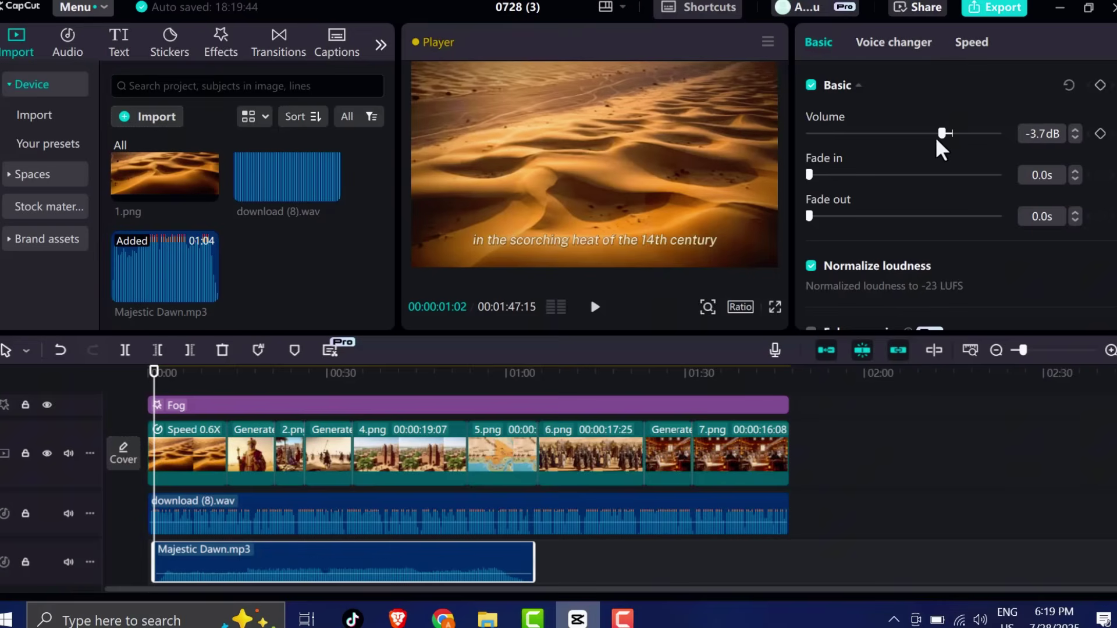
Give the music a 0.8s fade-in and a 0.9s fade-out.
left_click(155, 374)
left_click(523, 505)
key("space")
key("space")
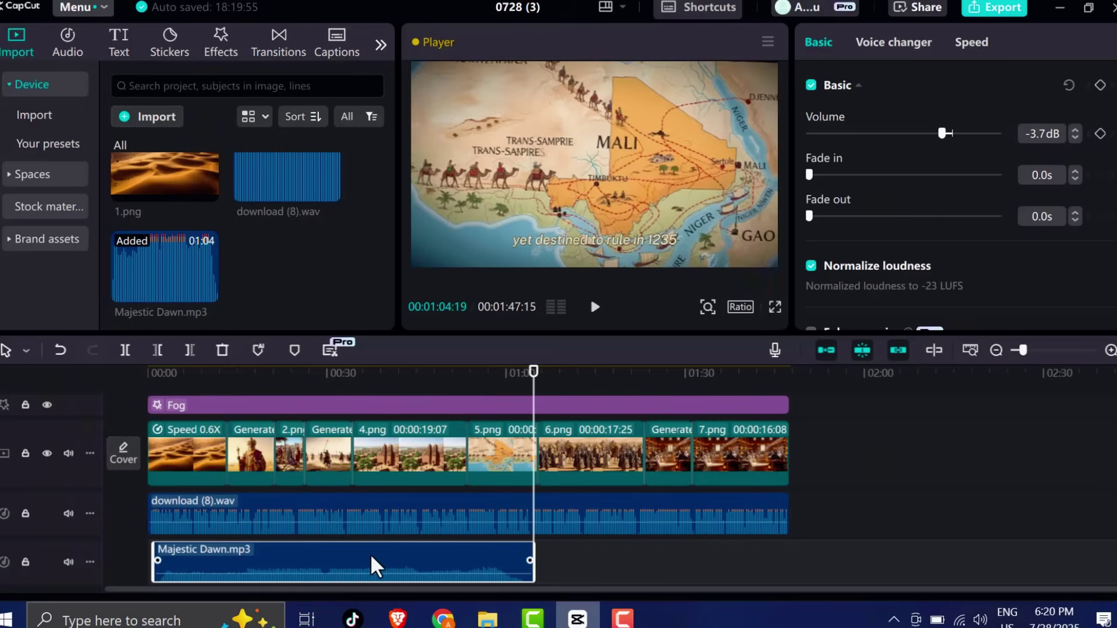
left_click_drag(809, 175, 821, 176)
left_click_drag(809, 217, 827, 217)
Trim the music at 01:03:02, paste a second copy, and cut it at the video's end.
left_click_drag(533, 395, 524, 398)
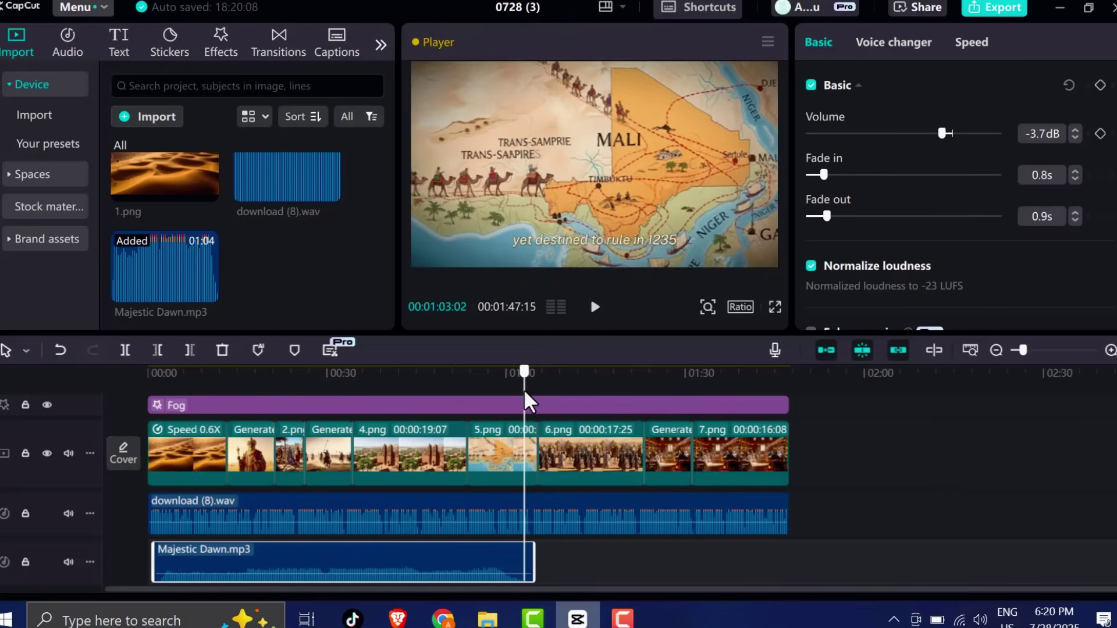
left_click(189, 350)
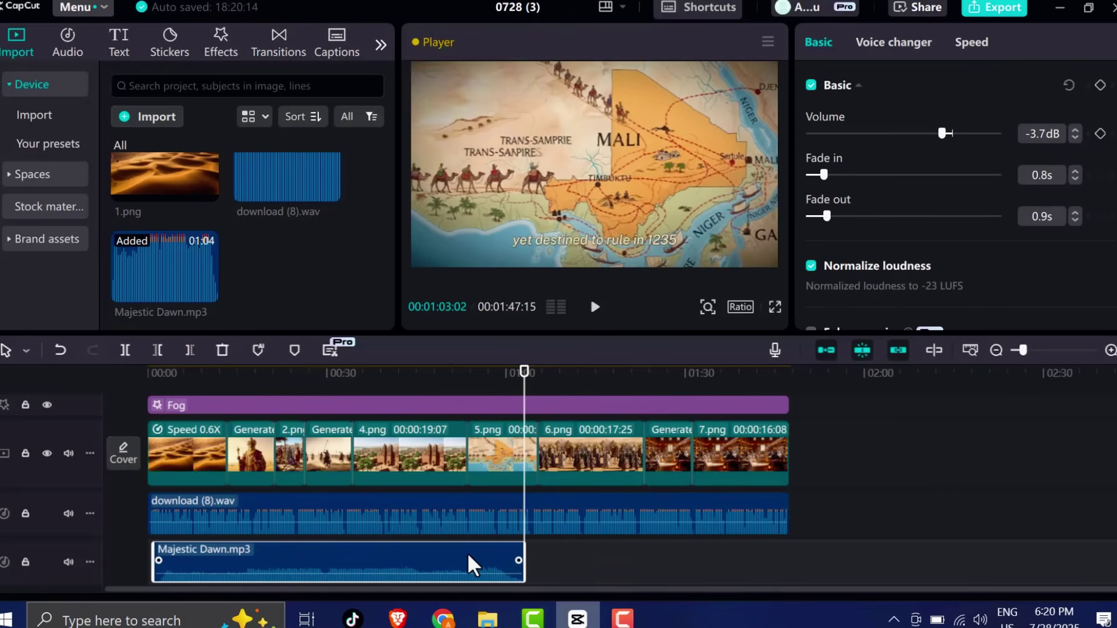
right_click(532, 559)
left_click(567, 531)
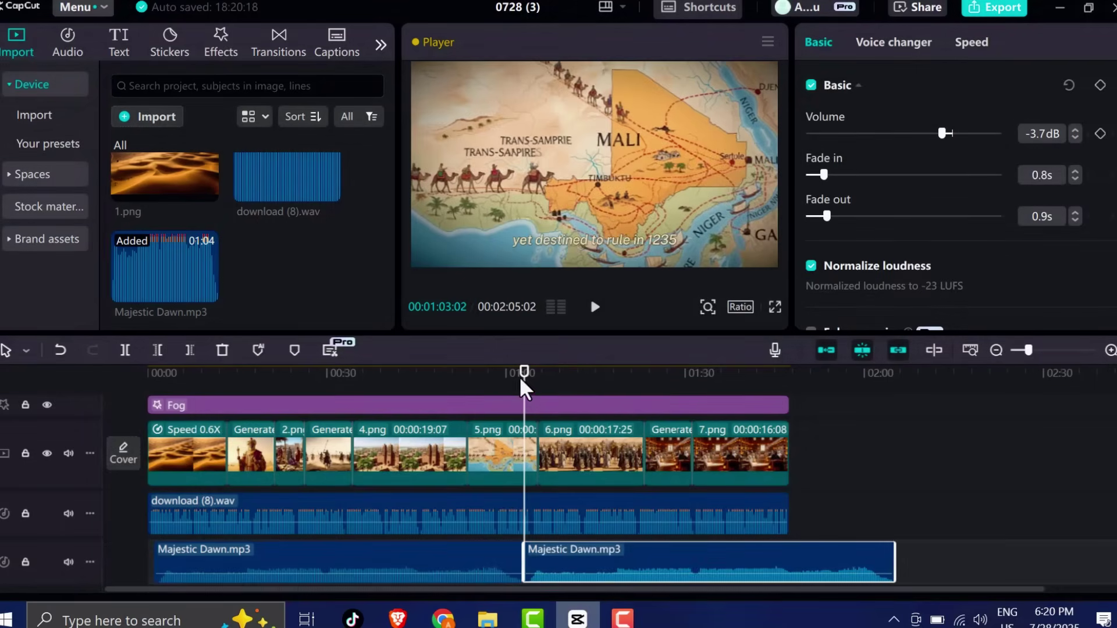
left_click_drag(521, 397, 789, 397)
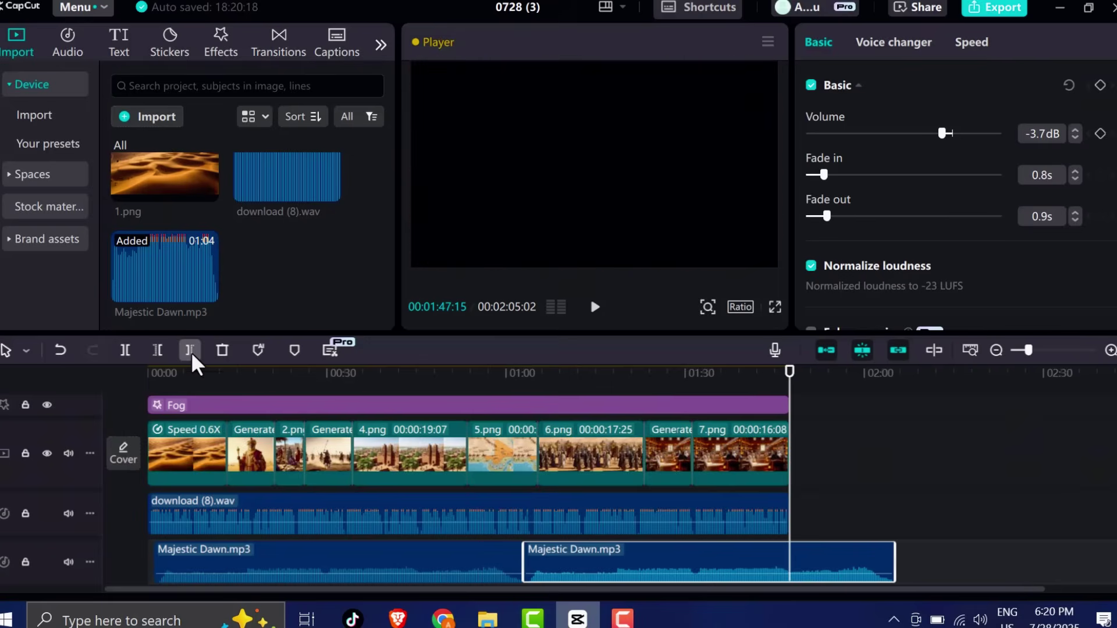
left_click(192, 352)
scroll(739, 486, "up", 5)
Open the Text tools and show the Effects category of styled text presets.
left_click(610, 449)
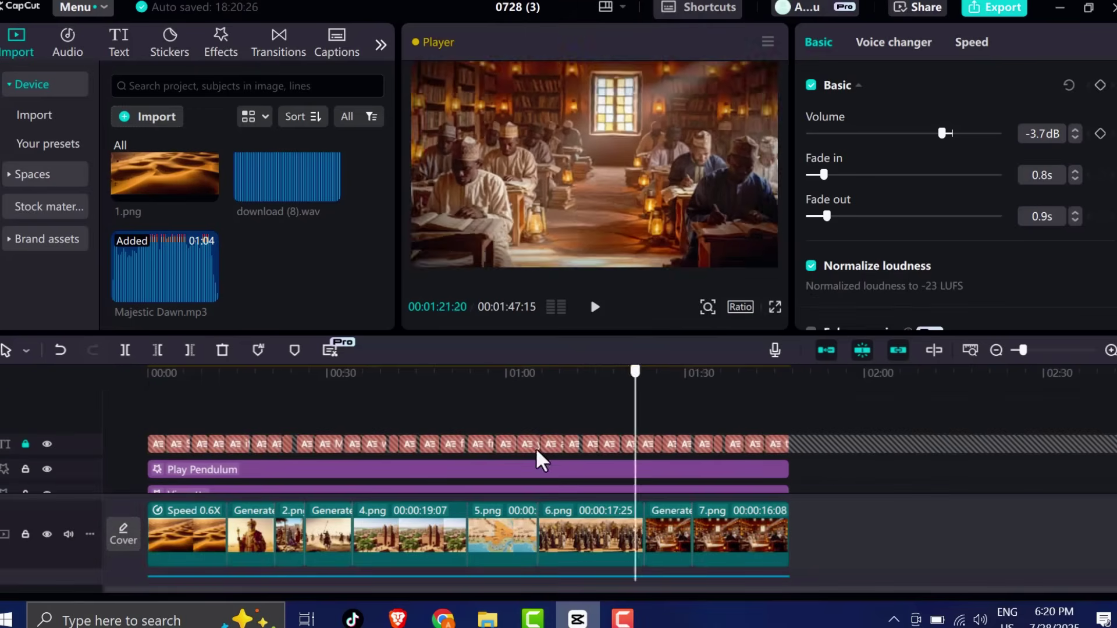
left_click(453, 372)
scroll(464, 463, "down", 3)
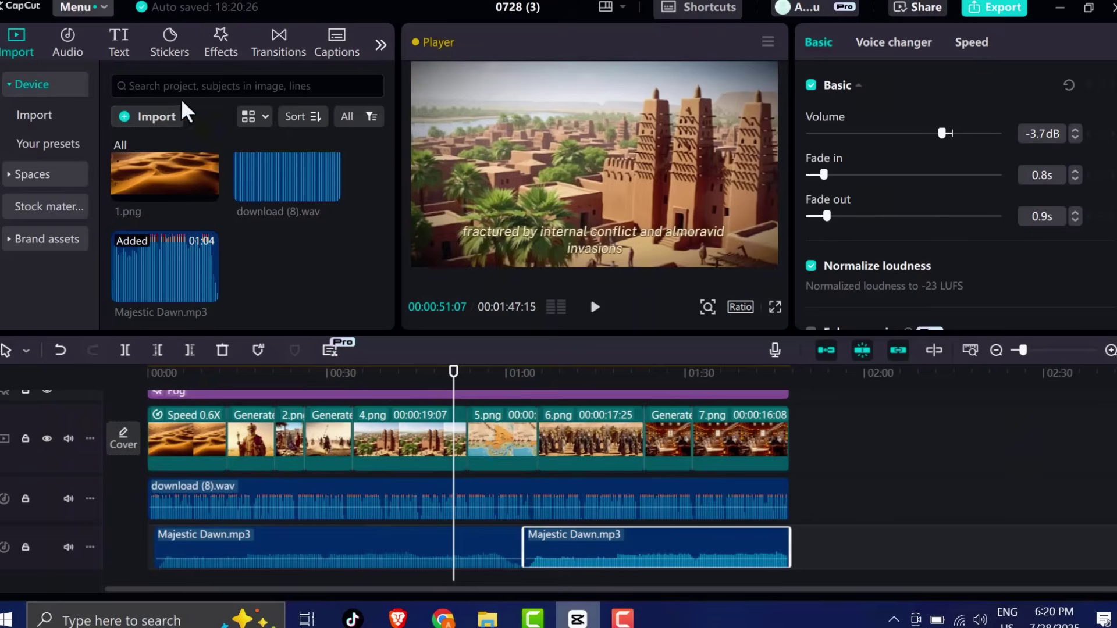
left_click(119, 44)
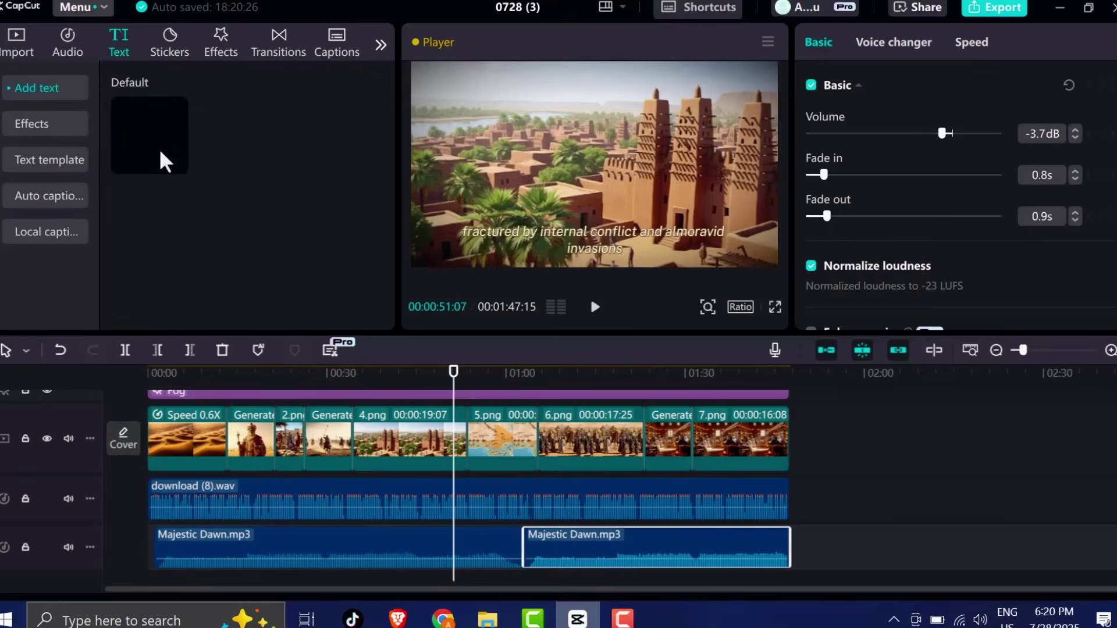
left_click(57, 127)
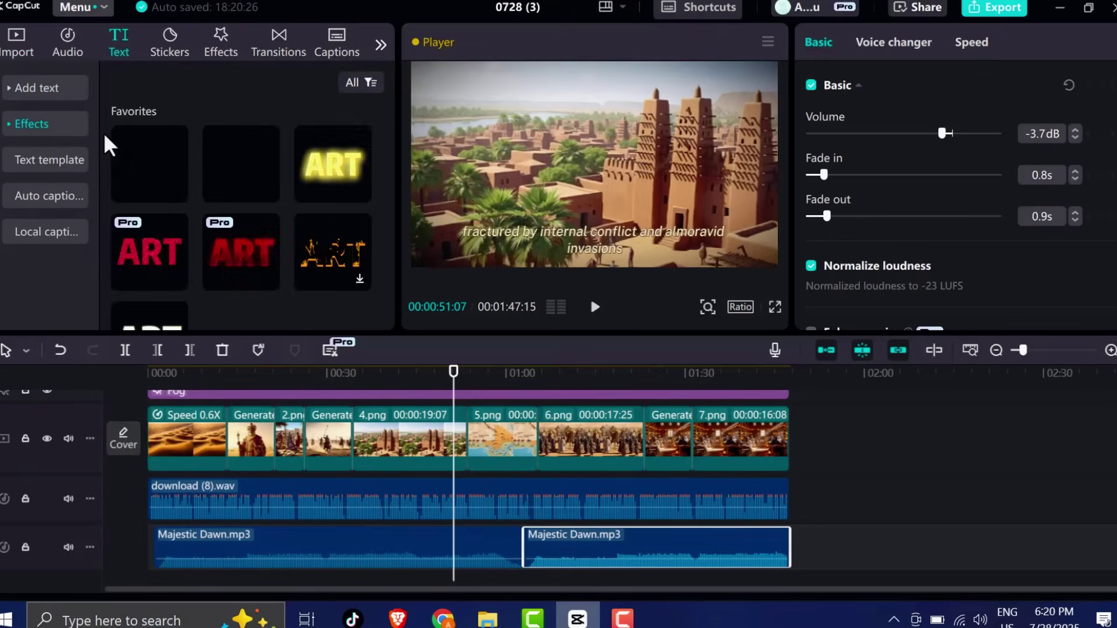
scroll(192, 241, "down", 2)
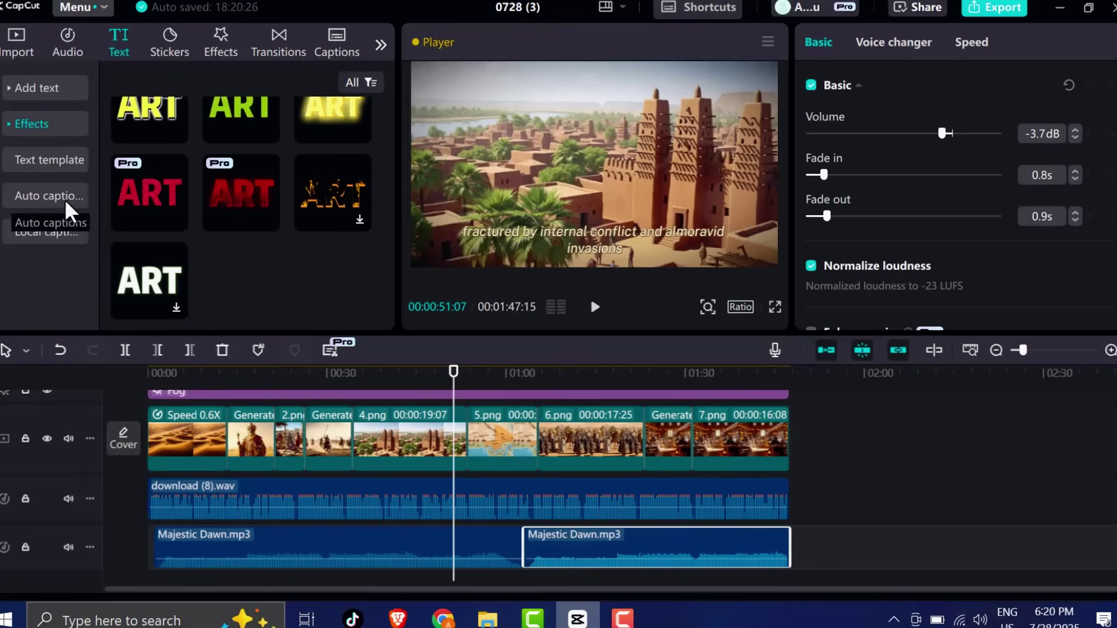
scroll(176, 237, "up", 2)
scroll(481, 391, "up", 2)
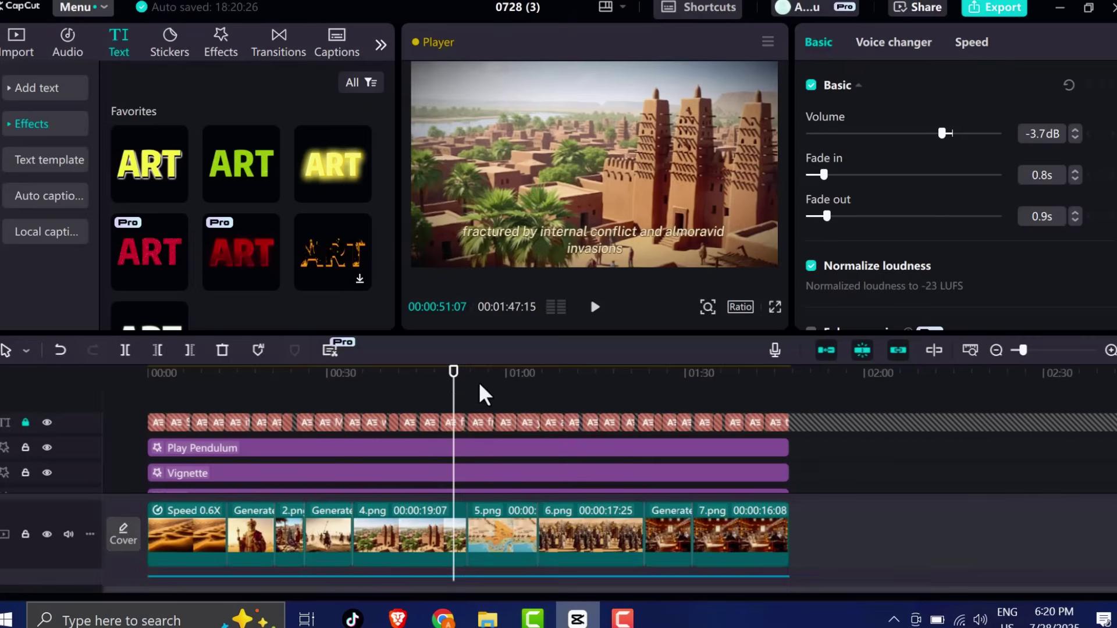
left_click_drag(454, 407, 147, 448)
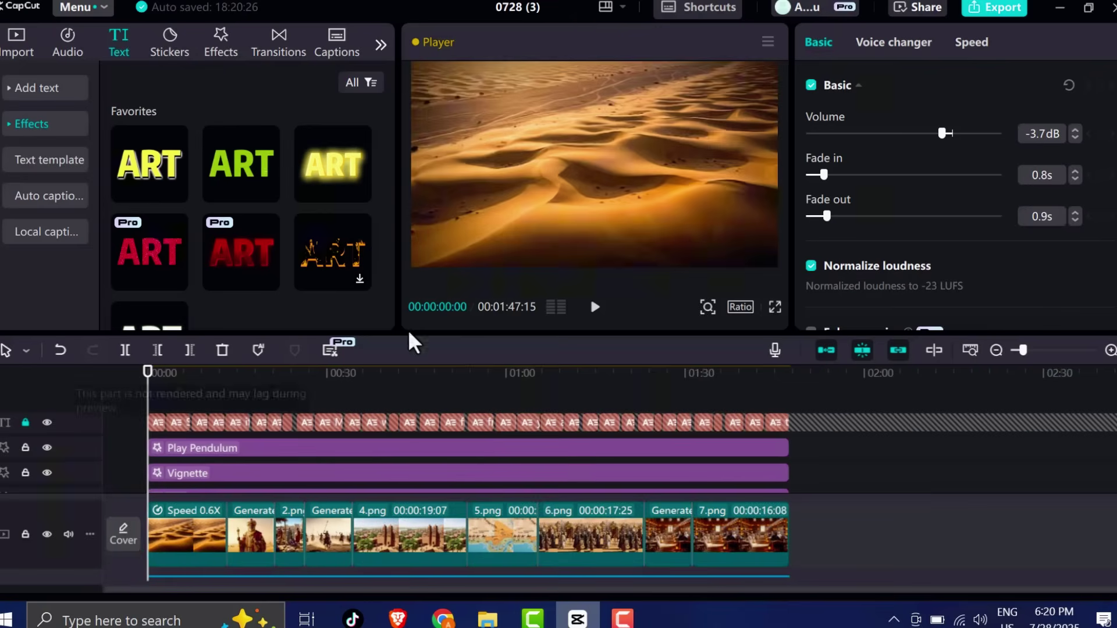
Add the Clear filter to the timeline and stretch it to the video's end.
left_click(381, 47)
left_click(274, 47)
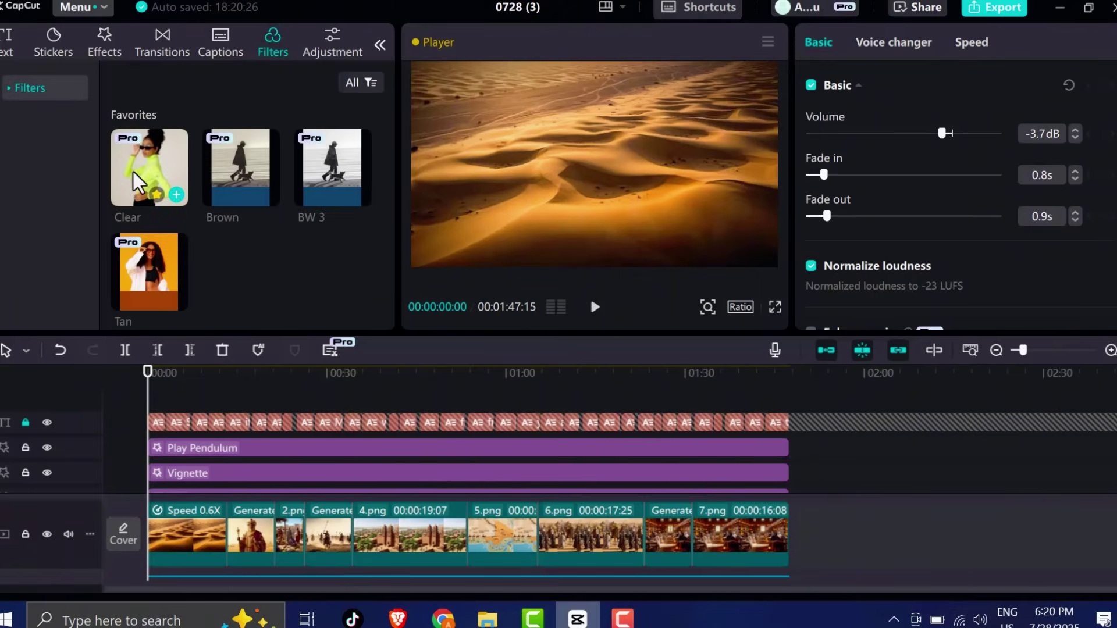
left_click_drag(143, 189, 155, 410)
left_click_drag(309, 420, 756, 460)
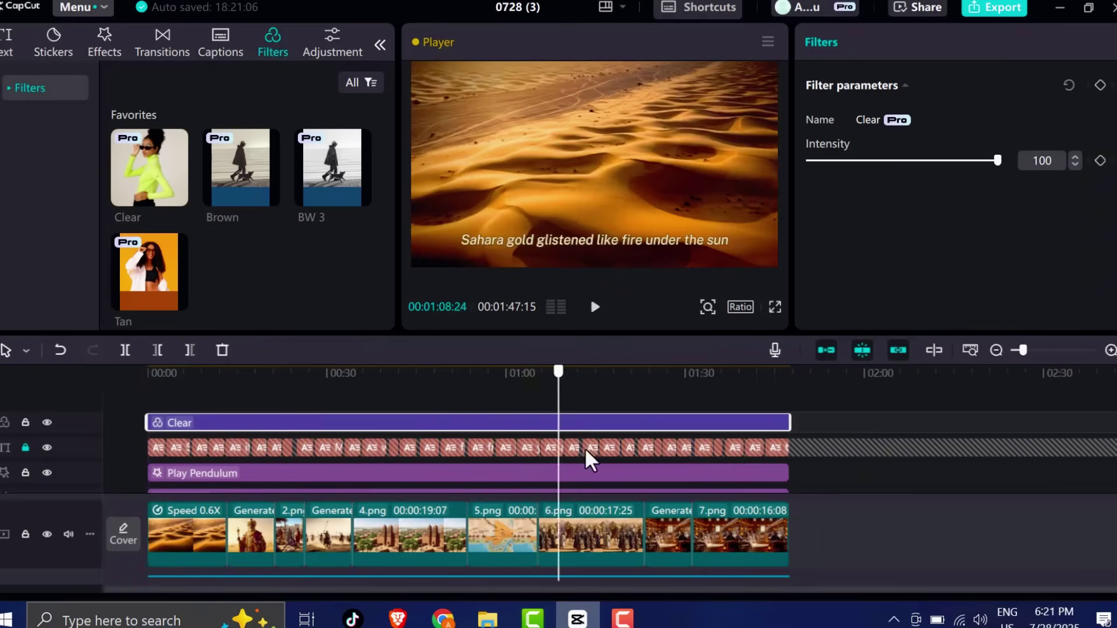
scroll(777, 460, "down", 4)
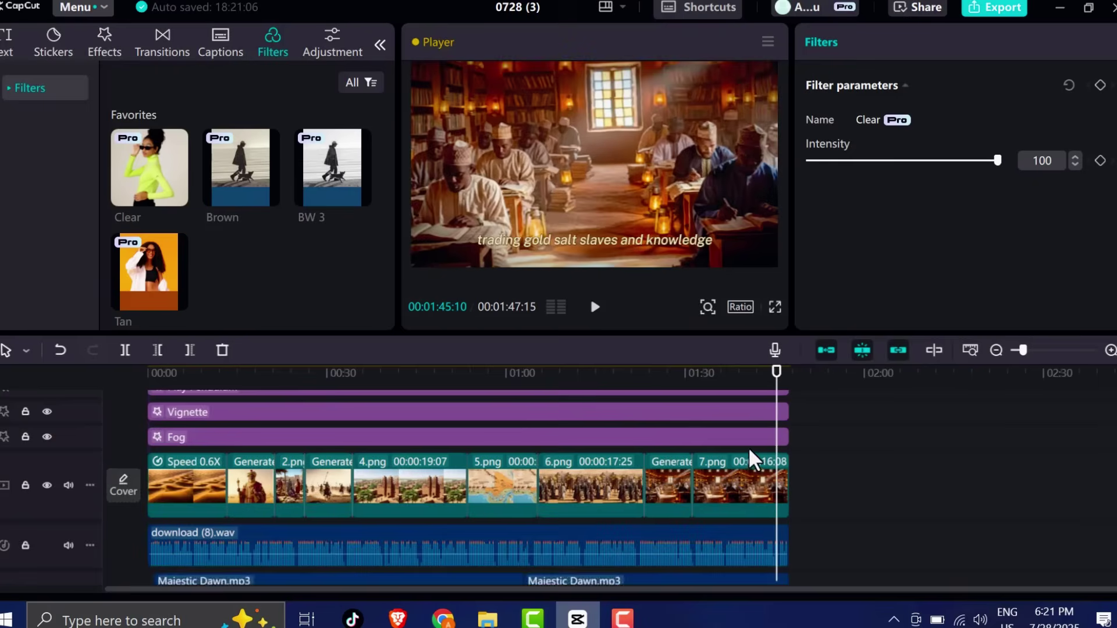
scroll(756, 448, "up", 5)
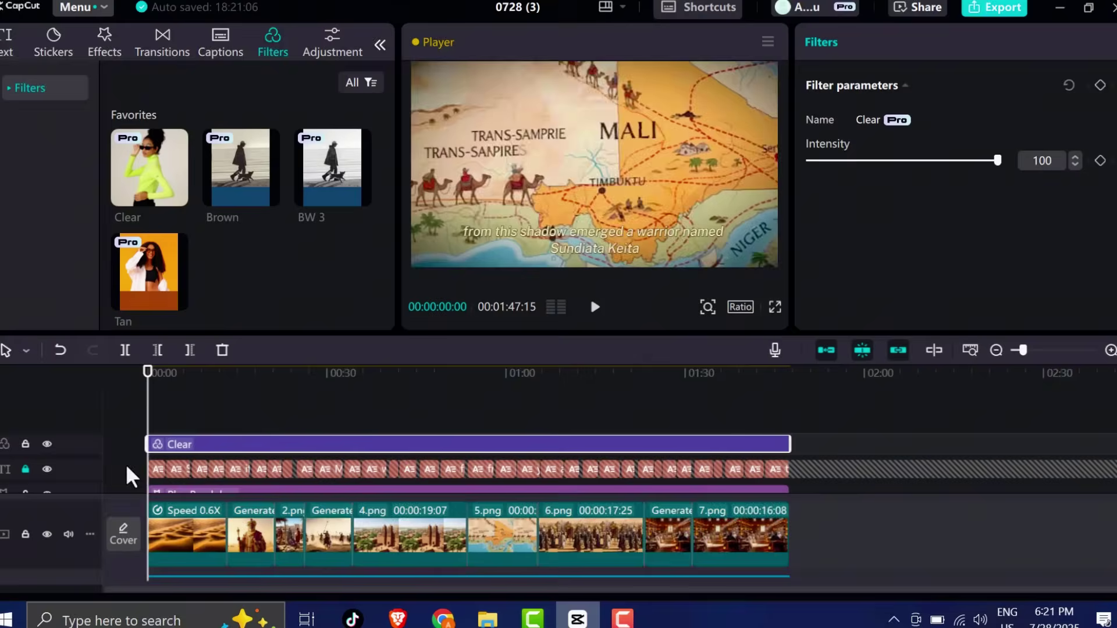
scroll(198, 474, "down", 2)
scroll(273, 463, "down", 1)
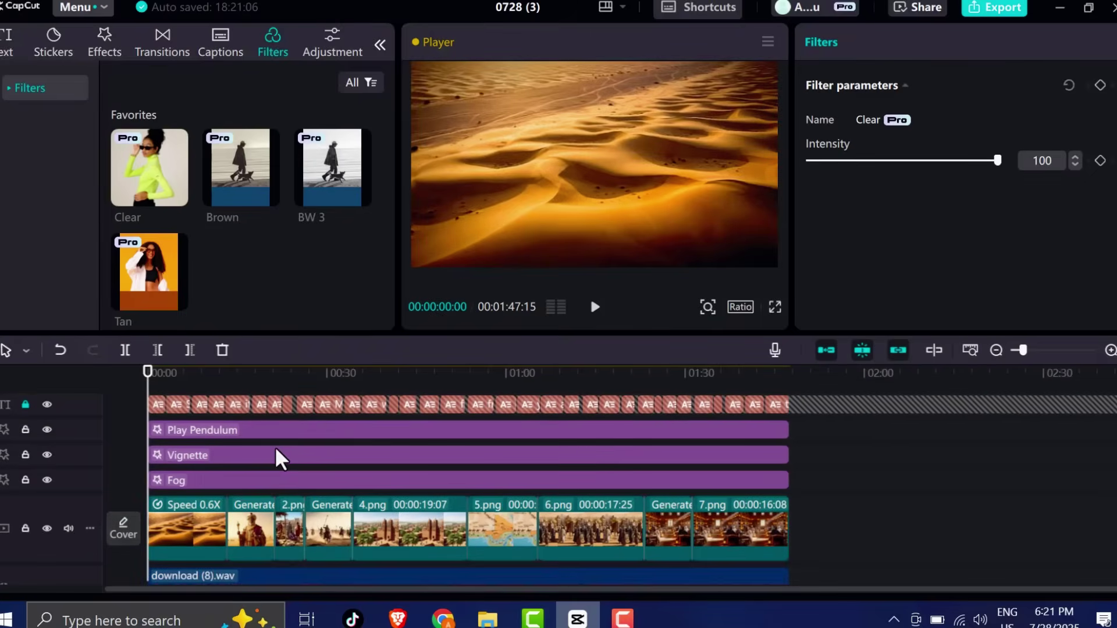
scroll(297, 456, "up", 1)
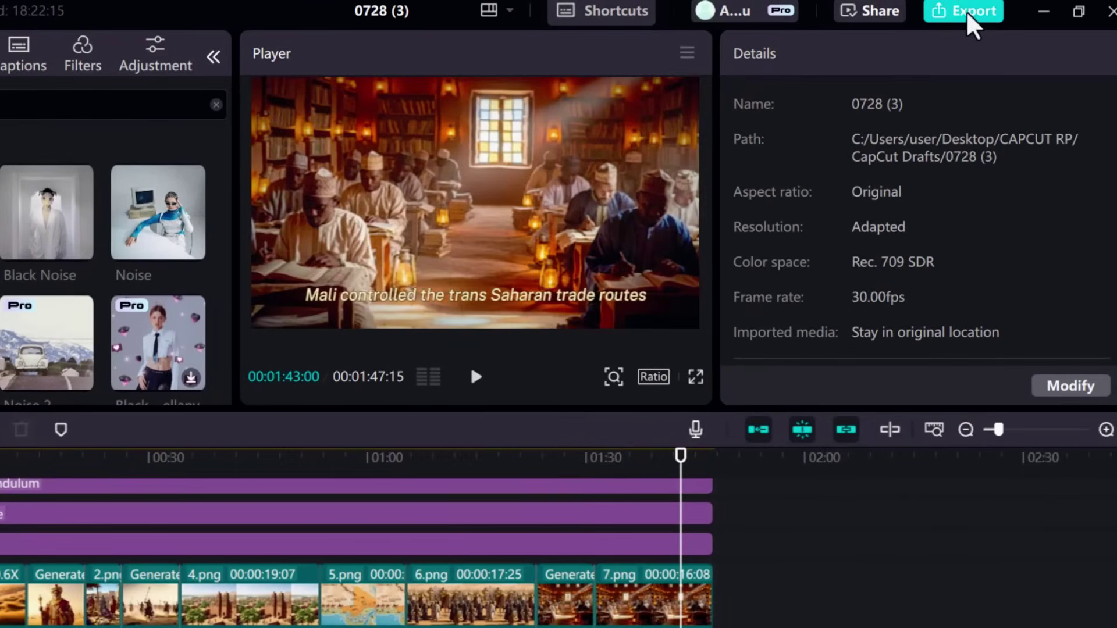
Export the video named 'Mali' as 1080P H.264 mp4 at 30fps.
left_click(968, 15)
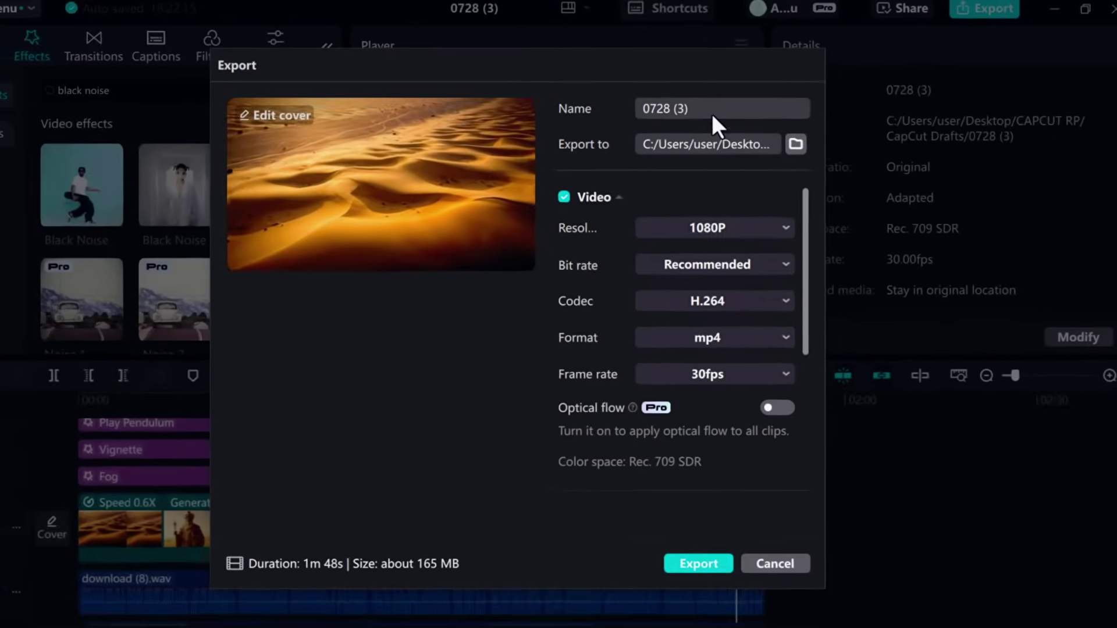
left_click(711, 112)
type("Mali")
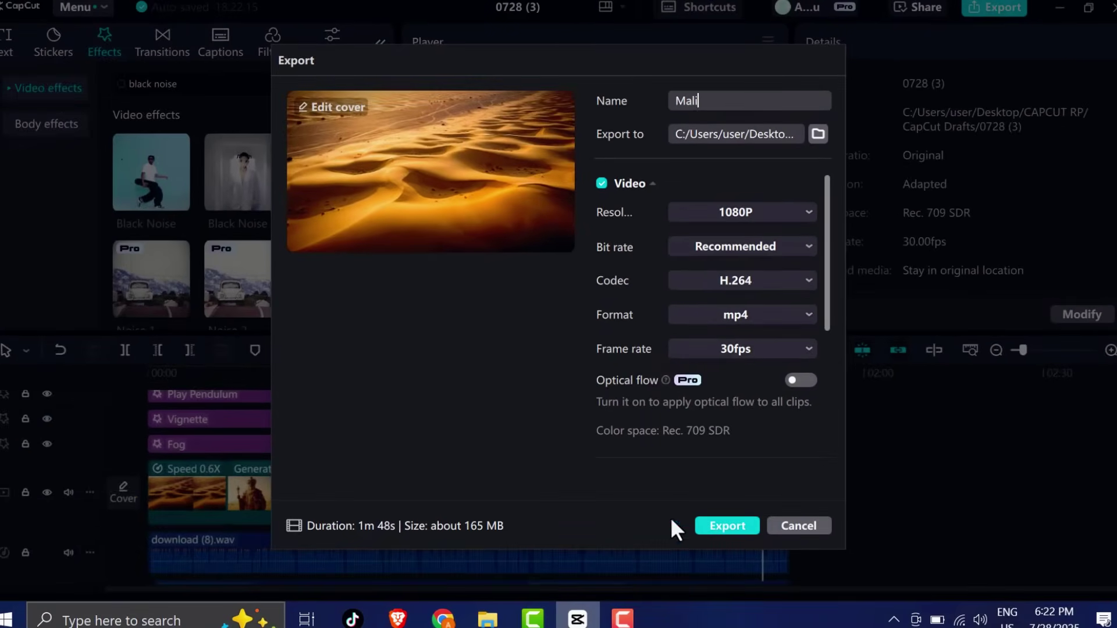
left_click(724, 524)
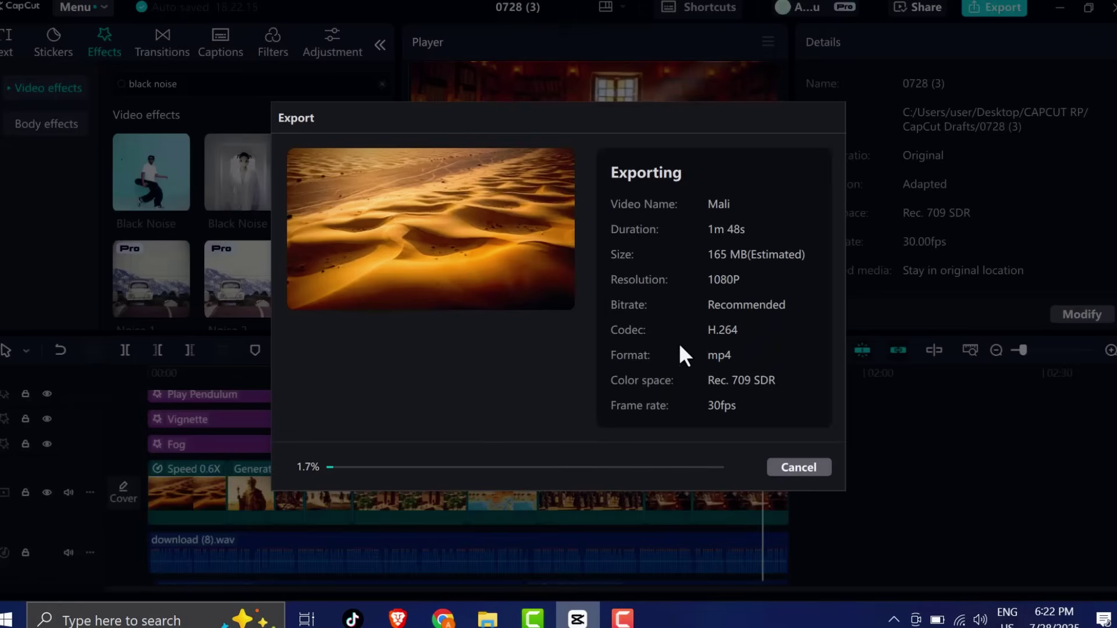